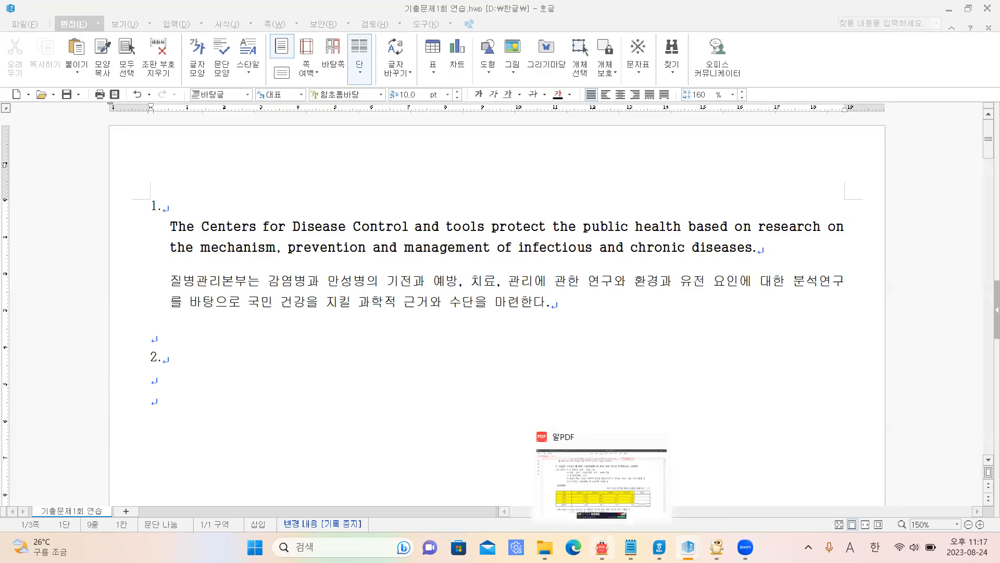
Step: Examine the table and chart conditions and the sample output of question 2 in the 2021-ITQ한글.pdf exam paper
scroll(634, 305, up, 1)
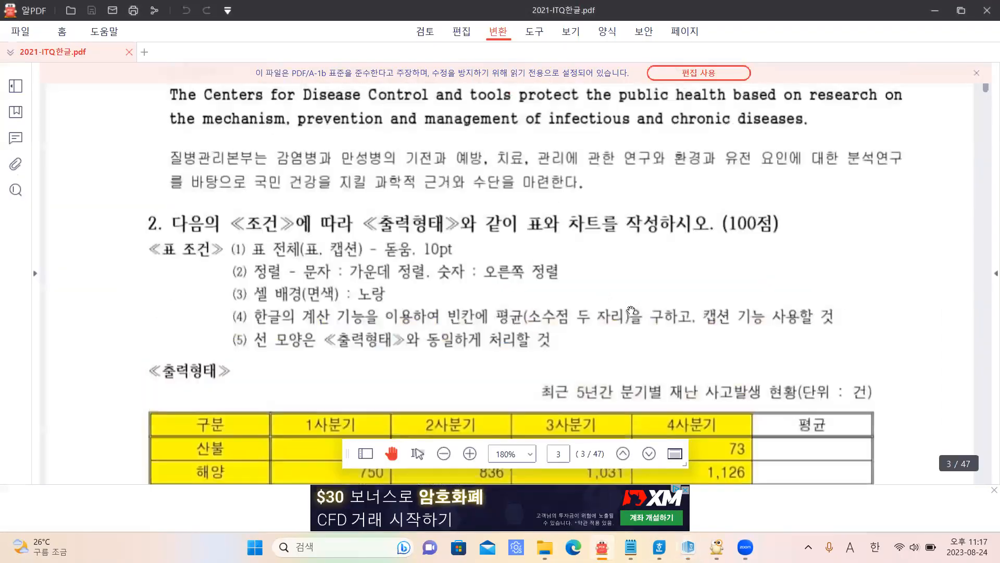
scroll(631, 310, down, 2)
scroll(631, 311, down, 10)
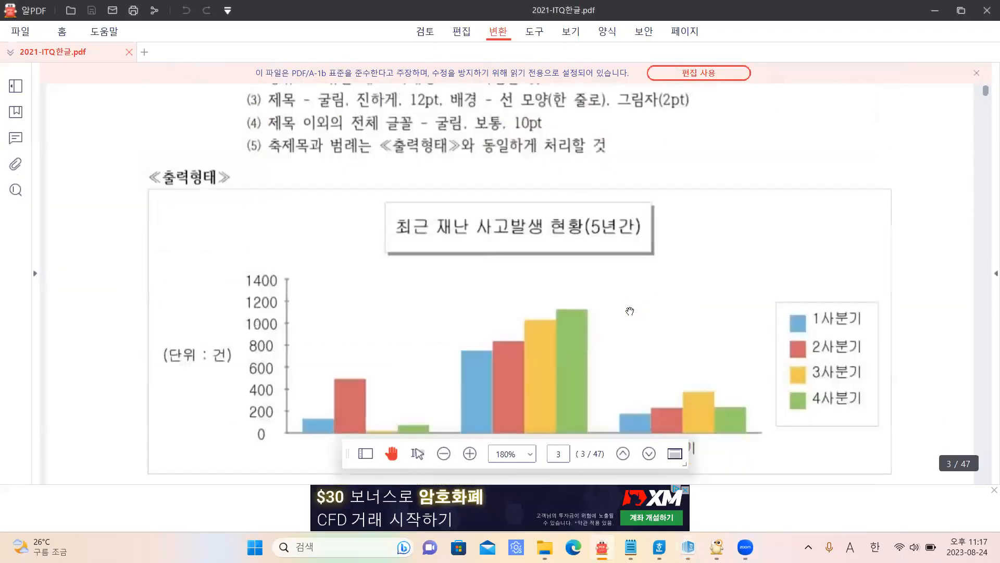
scroll(630, 311, up, 10)
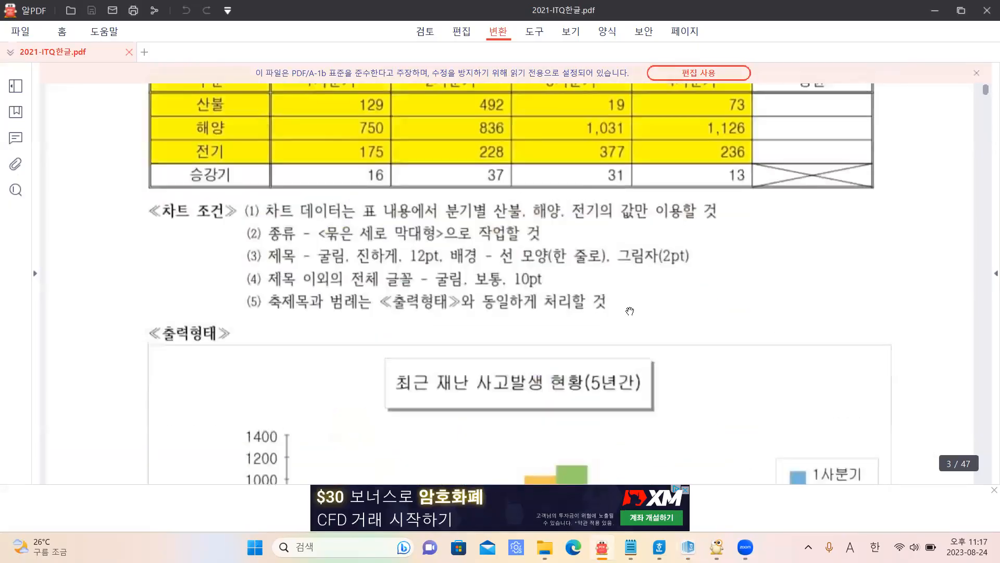
scroll(630, 311, up, 2)
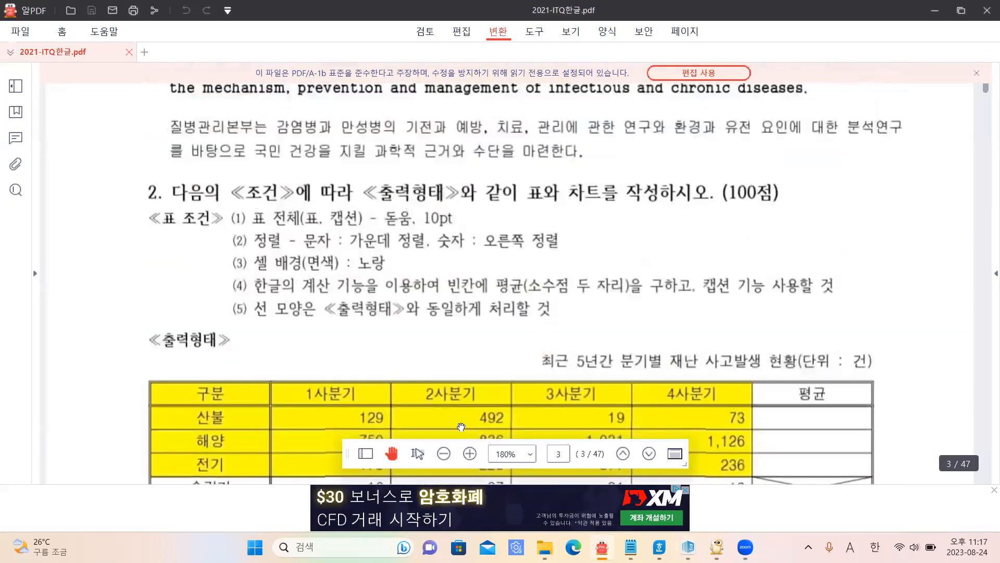
scroll(656, 317, down, 5)
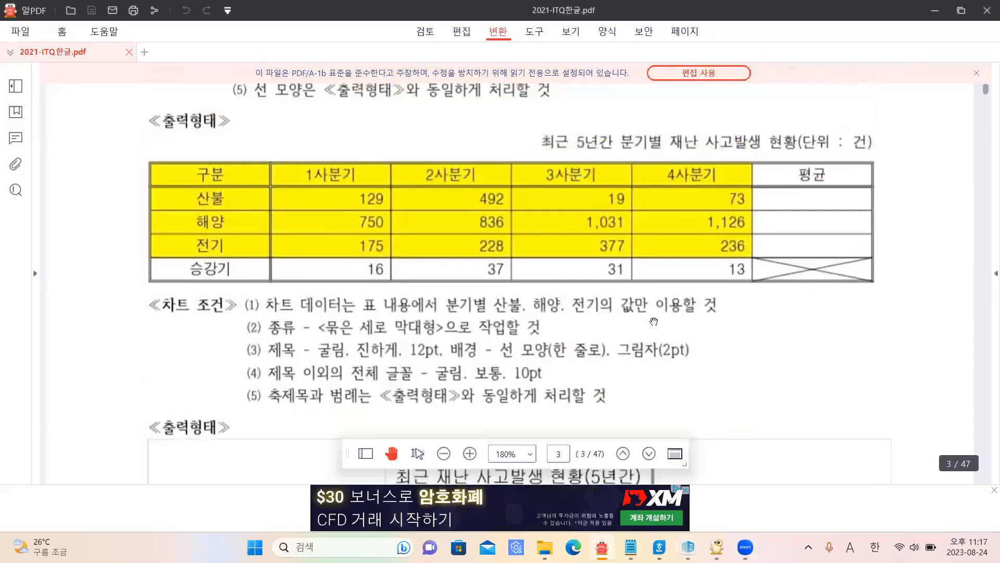
scroll(656, 320, up, 4)
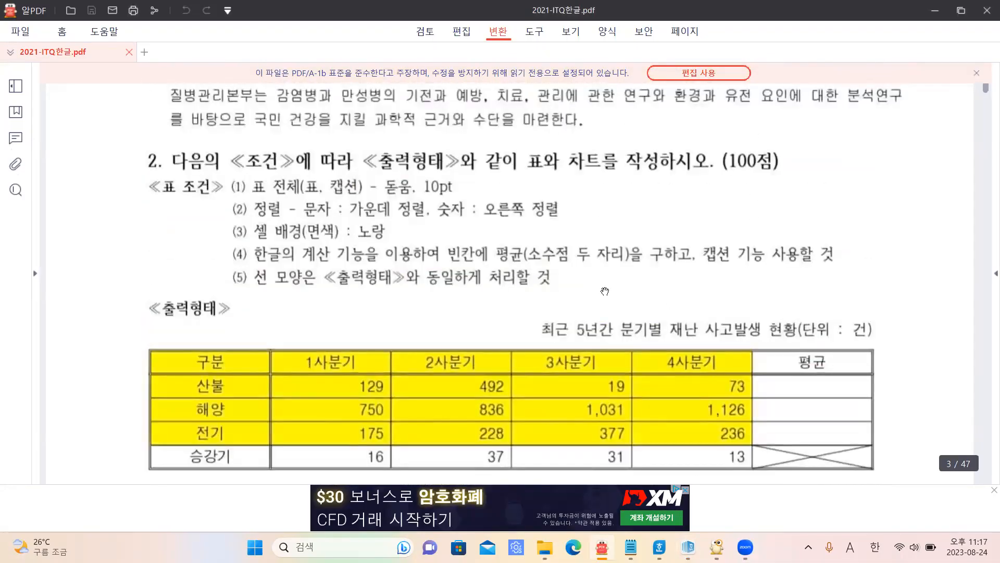
scroll(604, 291, down, 1)
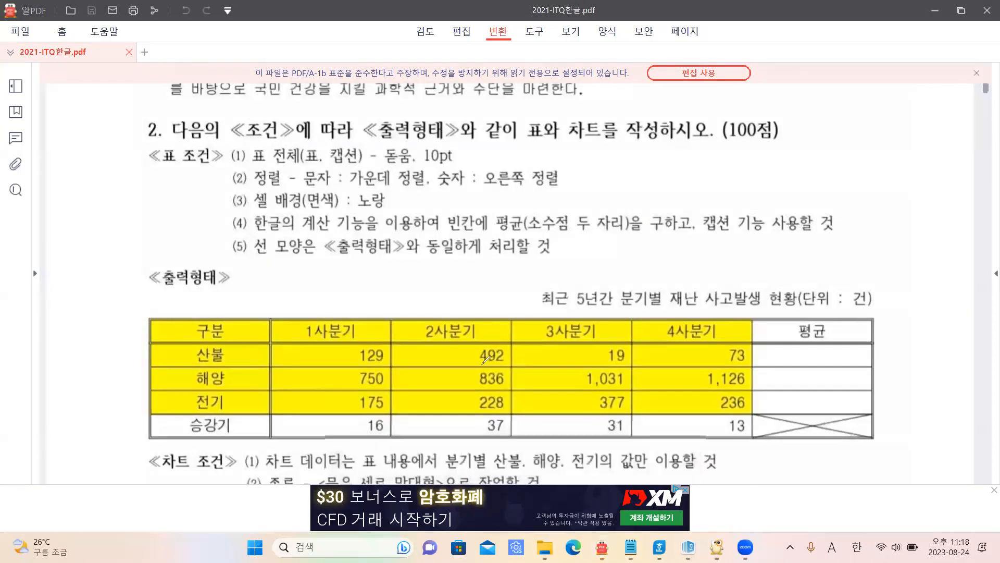
drag(370, 331, 537, 322)
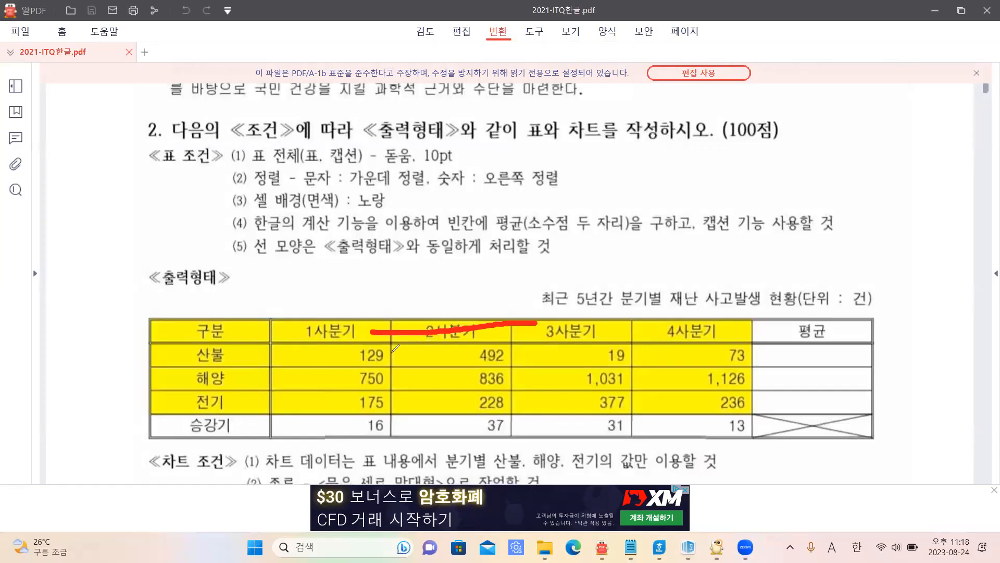
mouse_move(376, 354)
mouse_down()
mouse_move(587, 351)
mouse_move(568, 365)
mouse_up()
mouse_move(607, 324)
mouse_down()
mouse_move(611, 379)
mouse_move(639, 358)
mouse_up()
mouse_move(641, 336)
mouse_down()
mouse_move(657, 367)
mouse_move(696, 371)
mouse_up()
mouse_move(699, 339)
mouse_down()
mouse_move(734, 333)
mouse_move(743, 355)
mouse_move(774, 338)
mouse_move(760, 352)
mouse_move(787, 352)
mouse_up()
mouse_move(774, 355)
mouse_down()
mouse_move(772, 392)
mouse_move(803, 395)
mouse_up()
drag(240, 292, 235, 462)
drag(343, 295, 344, 436)
click(426, 267)
drag(426, 267, 401, 314)
mouse_move(423, 282)
mouse_down()
mouse_move(444, 311)
mouse_move(465, 282)
mouse_move(471, 302)
mouse_up()
mouse_move(487, 255)
mouse_down()
mouse_move(488, 313)
mouse_move(521, 282)
mouse_move(536, 298)
mouse_up()
drag(553, 265, 577, 263)
drag(553, 285, 579, 285)
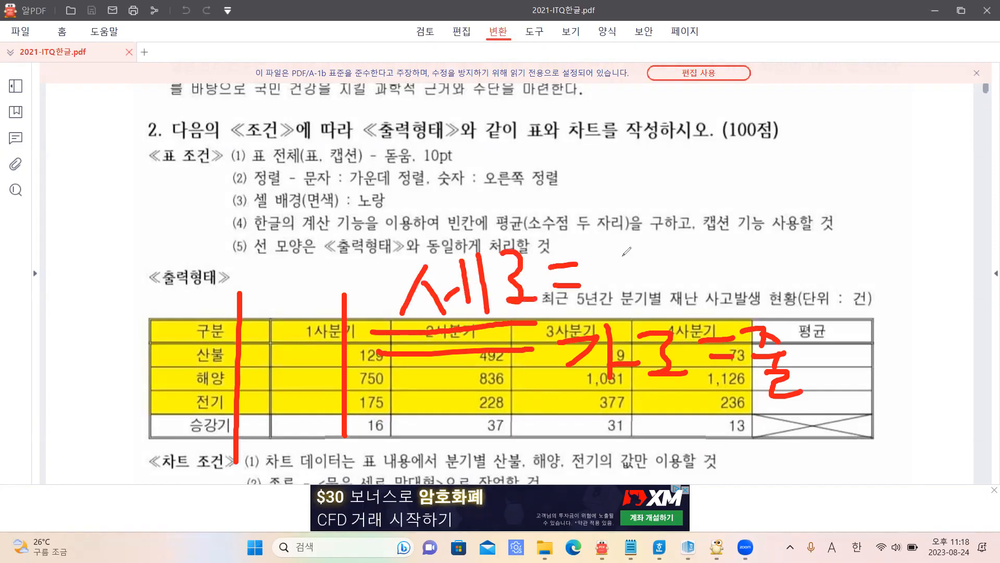
drag(596, 239, 613, 290)
drag(648, 241, 648, 289)
drag(649, 272, 668, 272)
click(617, 301)
mouse_move(625, 301)
mouse_down()
mouse_move(675, 313)
mouse_move(695, 289)
mouse_up()
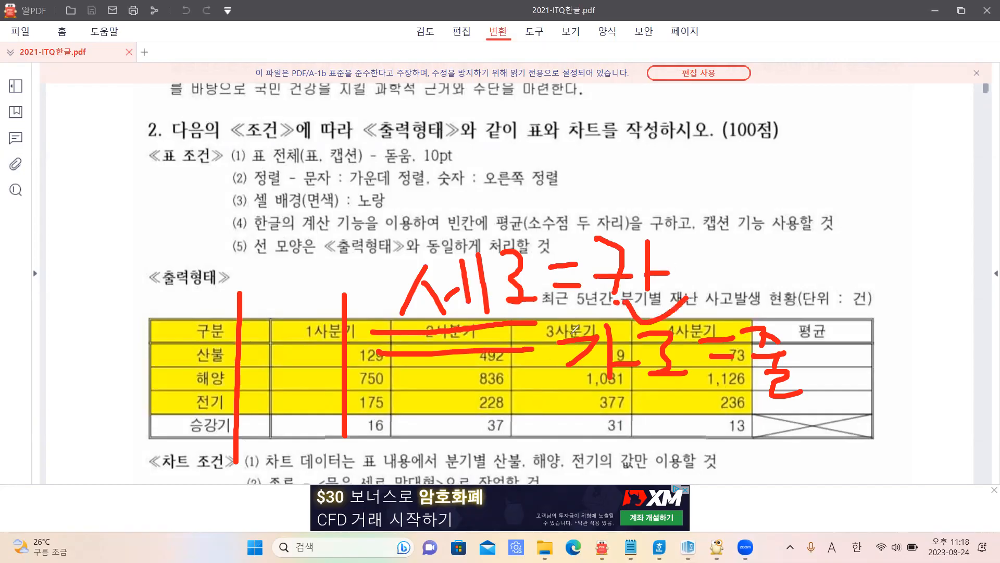
click(601, 129)
drag(354, 331, 460, 326)
drag(359, 353, 434, 355)
drag(362, 374, 416, 377)
drag(361, 401, 425, 403)
drag(362, 424, 414, 426)
drag(534, 275, 560, 273)
drag(530, 281, 532, 324)
drag(240, 308, 238, 330)
drag(229, 449, 227, 479)
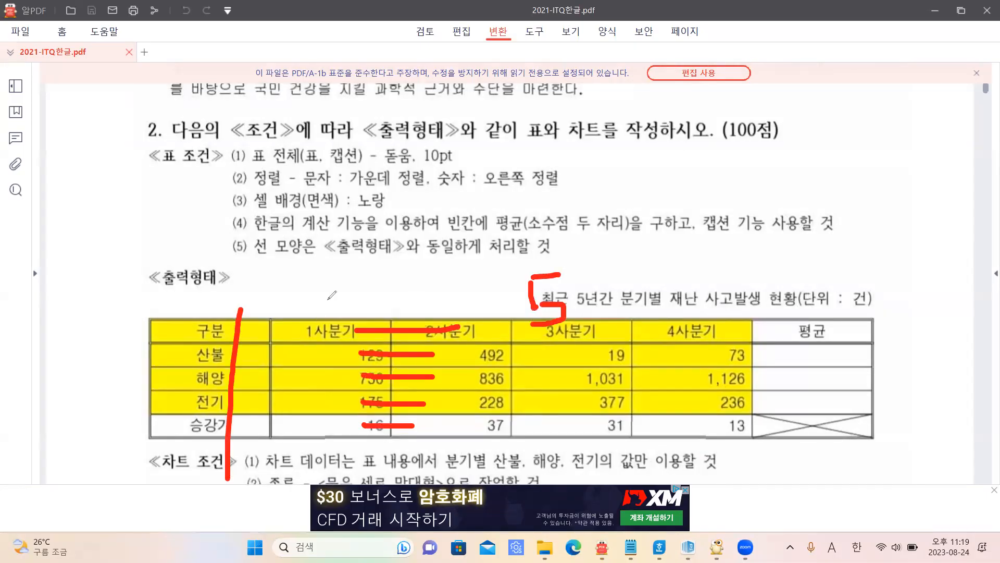
drag(336, 288, 339, 452)
drag(442, 292, 454, 448)
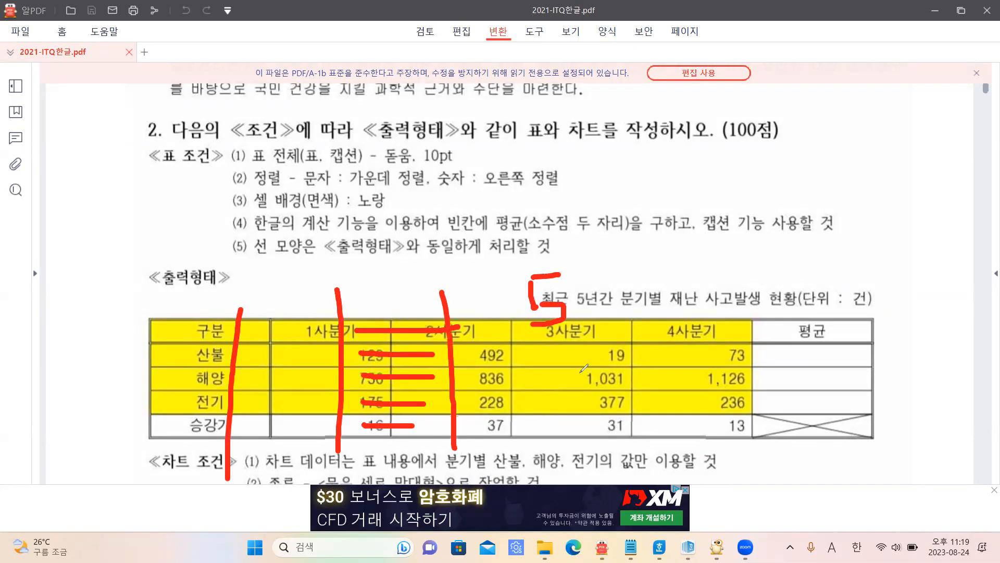
drag(575, 305, 580, 431)
drag(688, 285, 695, 437)
drag(797, 313, 803, 430)
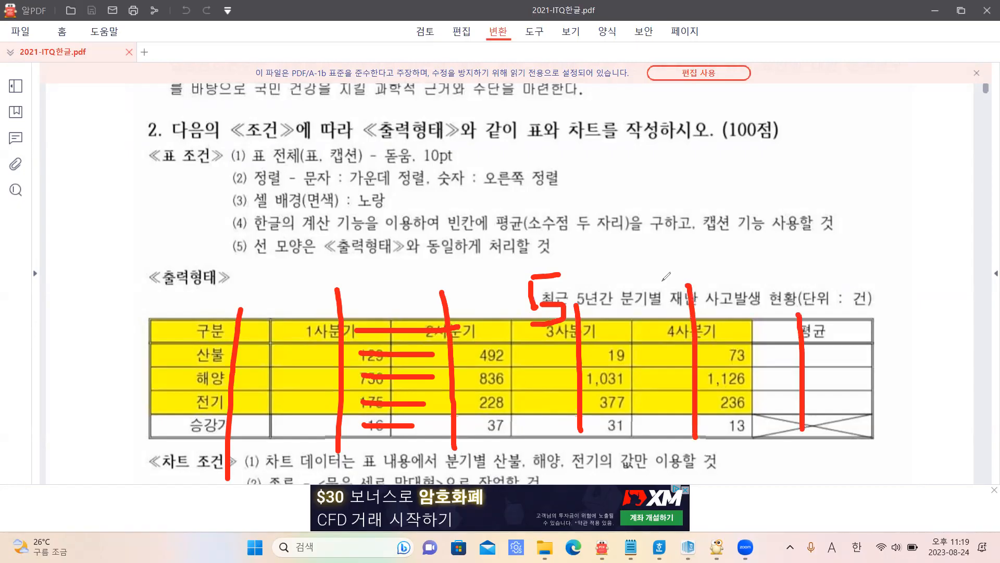
drag(642, 260, 548, 352)
drag(658, 285, 634, 345)
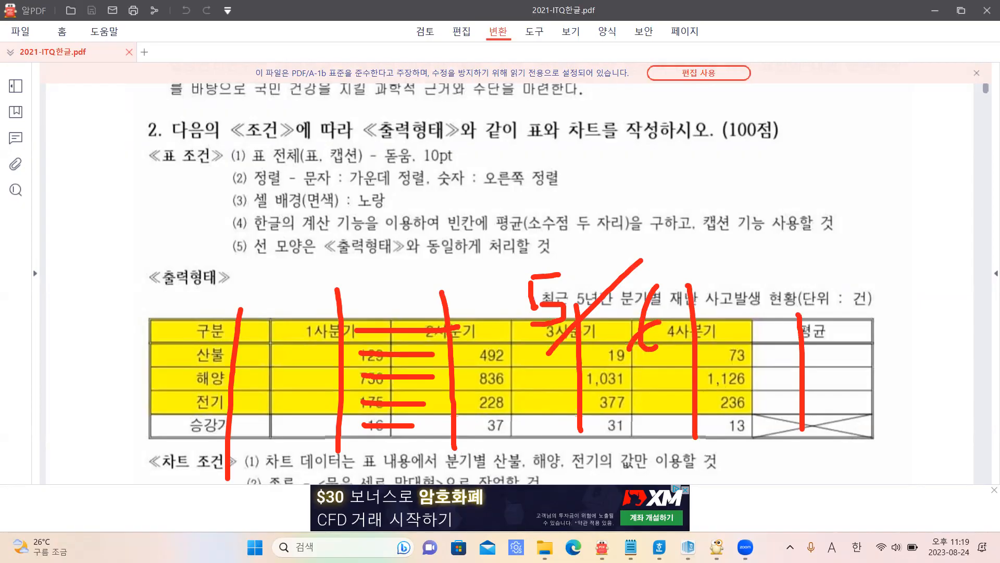
click(475, 211)
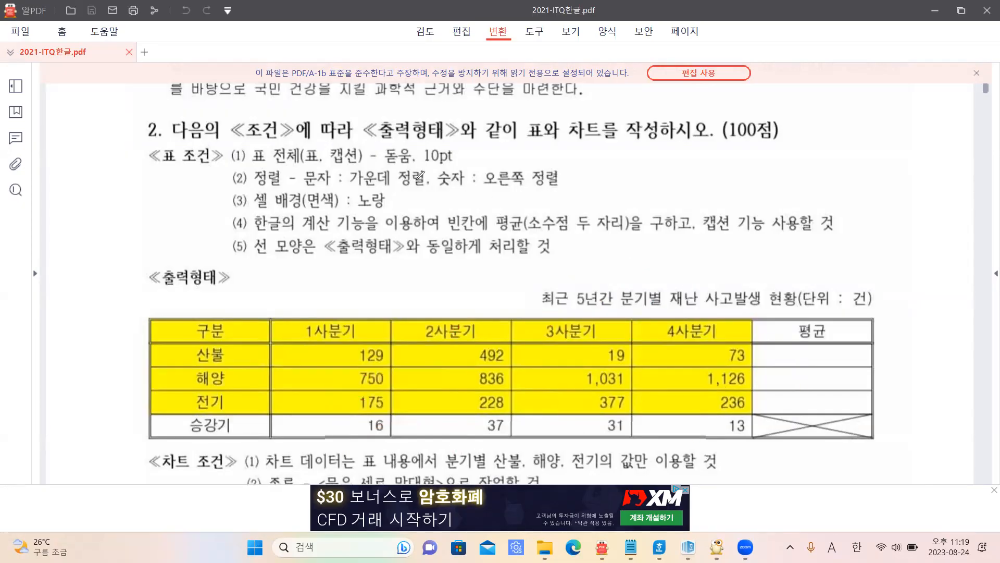
click(391, 161)
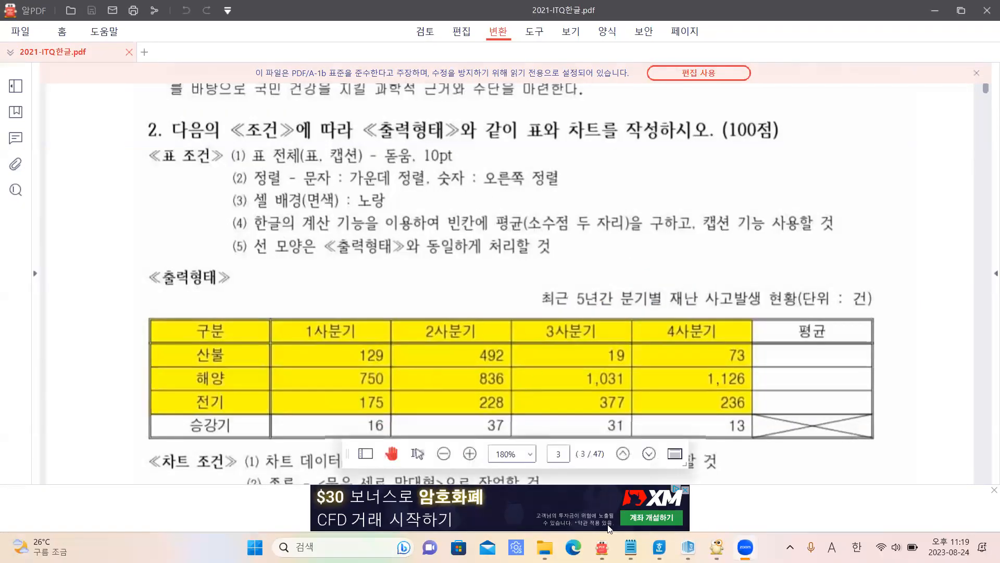
Step: Switch to the 기출문제1회 연습.hwp document in Hangul and insert a table with 5 rows and 6 columns on the line below "2."
mouse_move(688, 547)
click(749, 501)
scroll(409, 304, down, 3)
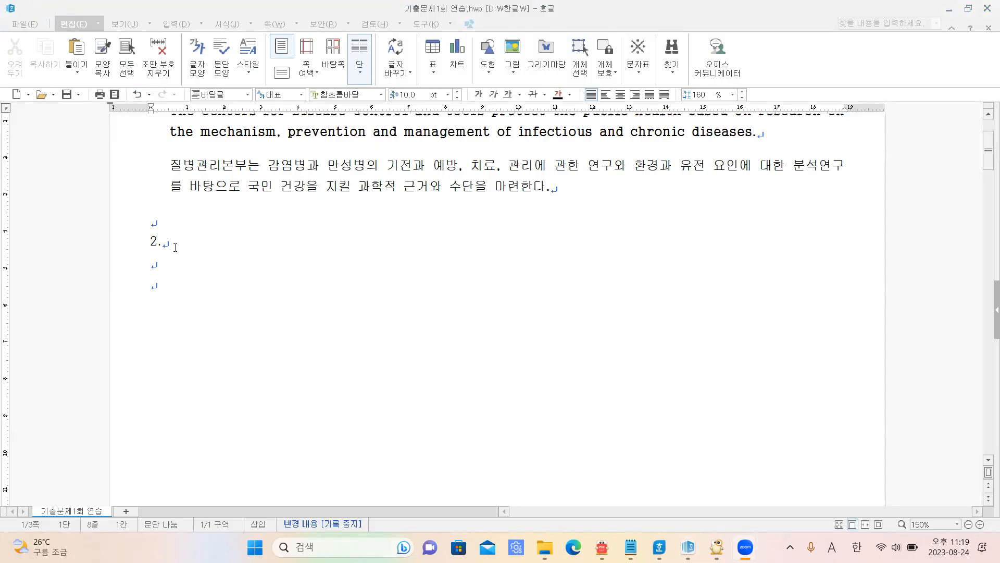
click(168, 270)
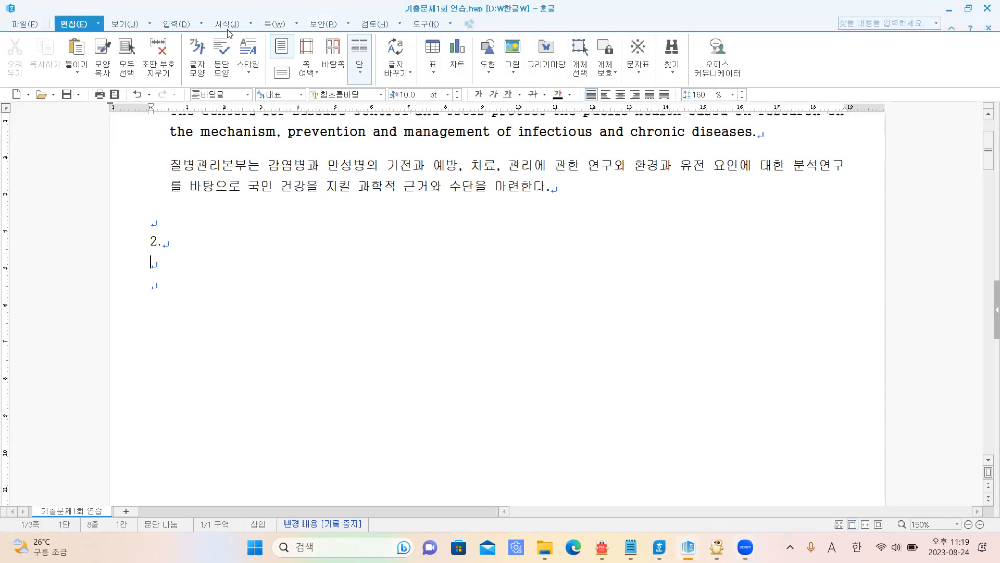
click(175, 24)
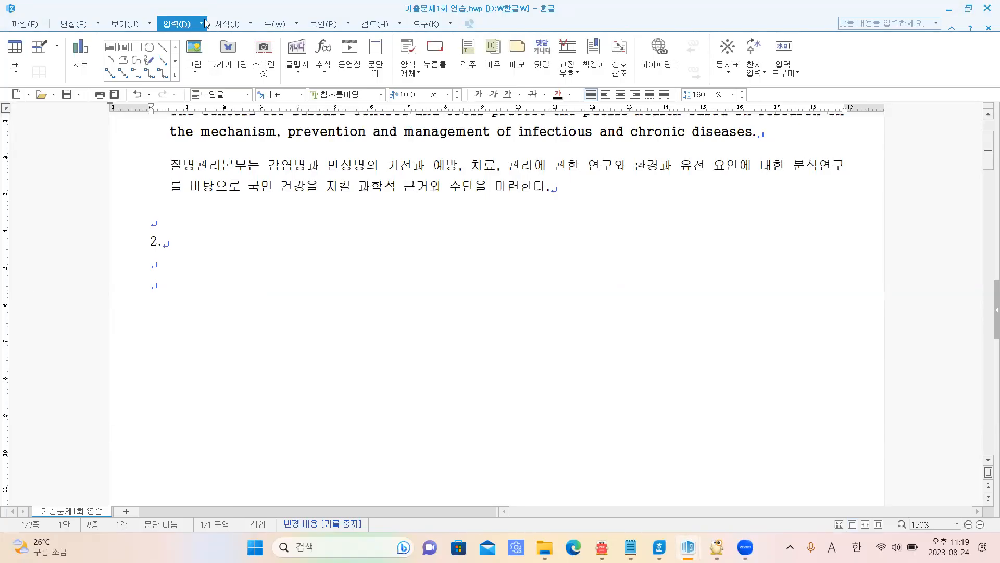
click(15, 52)
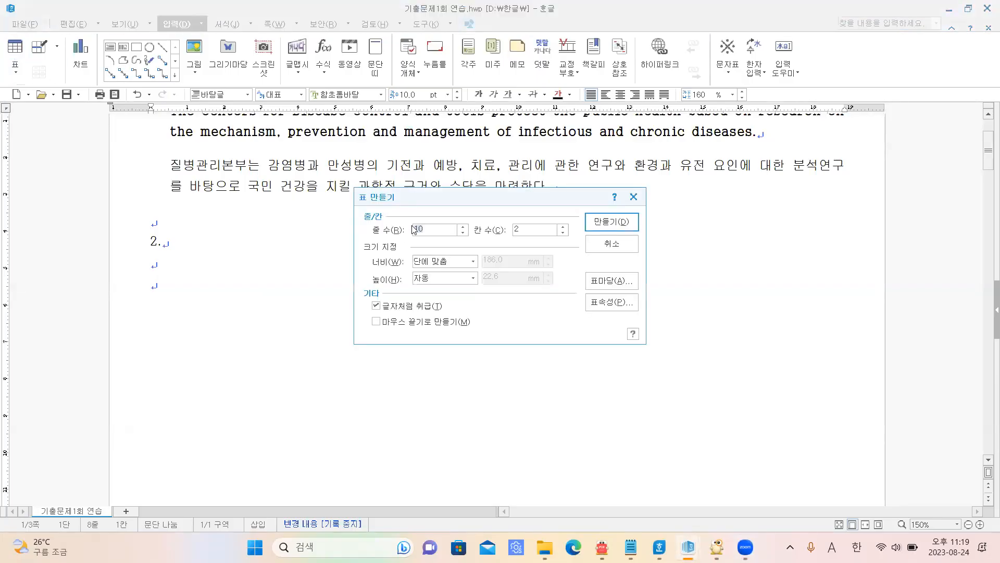
drag(460, 201, 453, 186)
text(5)
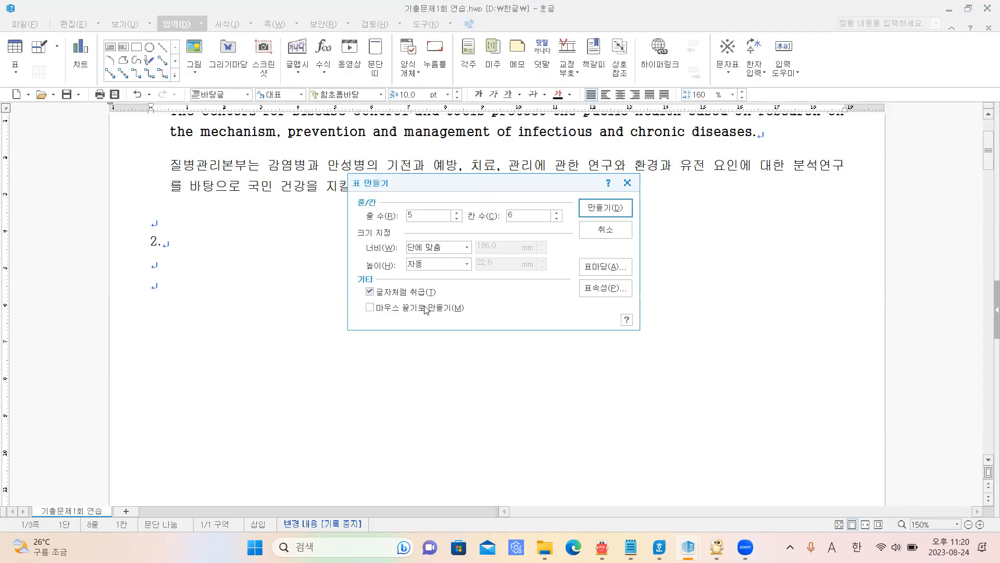
click(606, 211)
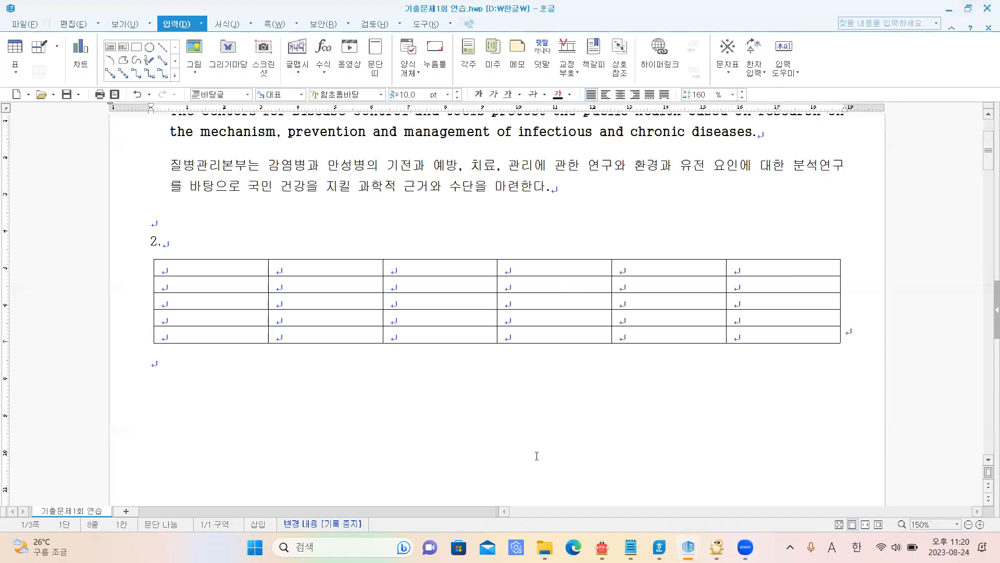
Step: Arrange the exam PDF window above the Hangul document window, with the PDF's sample table and the new table both in view
click(602, 547)
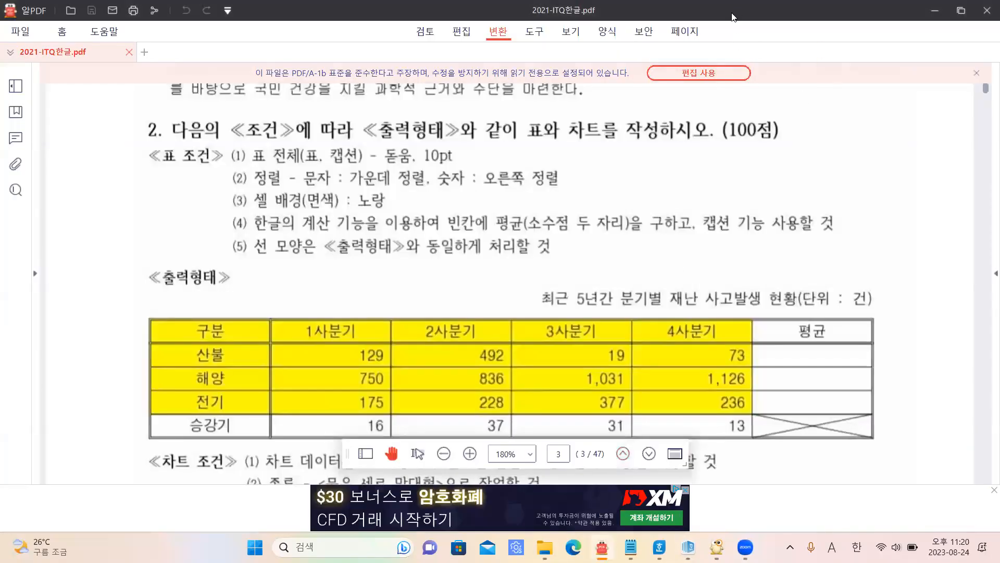
click(935, 11)
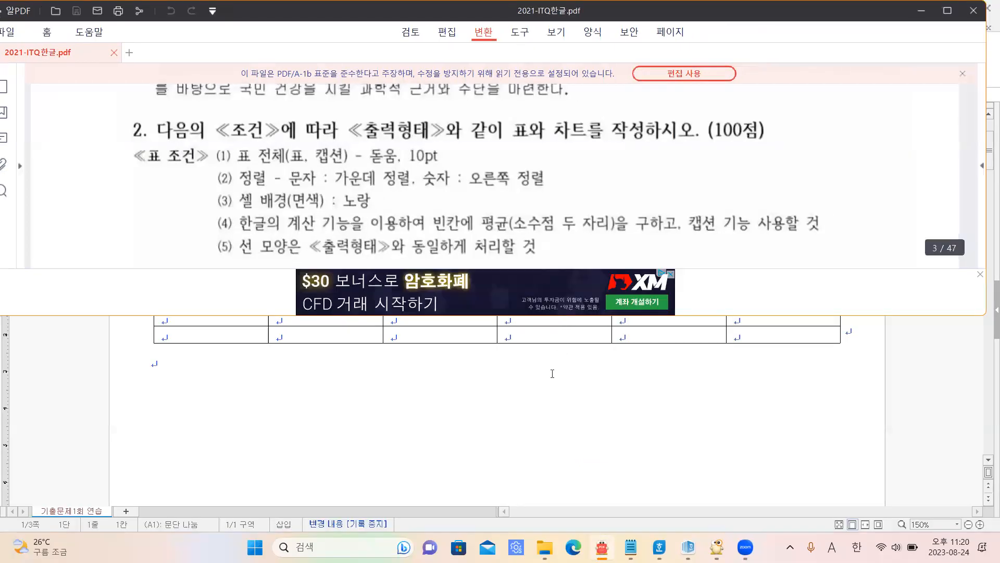
click(967, 9)
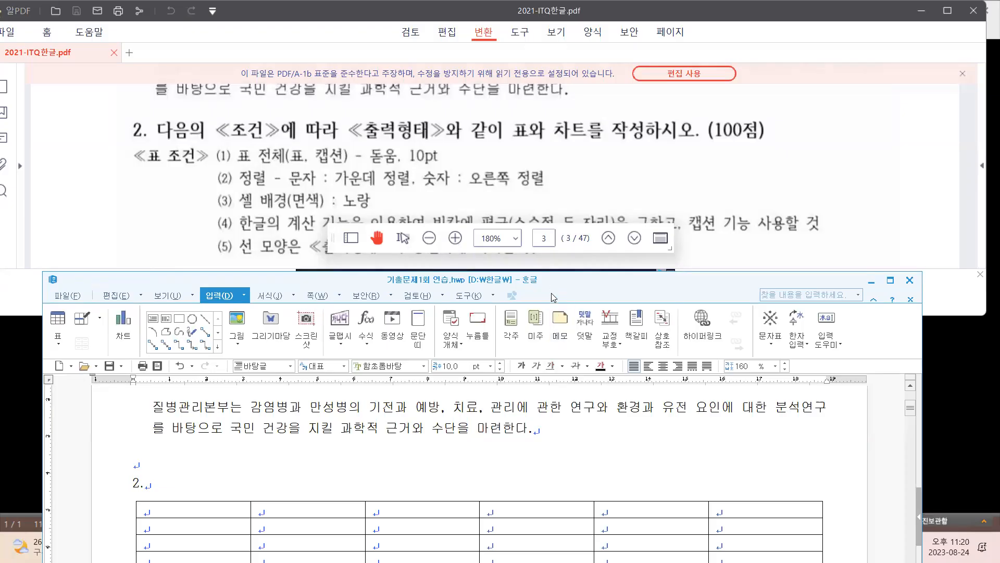
drag(551, 293, 565, 265)
click(638, 158)
scroll(642, 167, down, 3)
scroll(644, 172, down, 3)
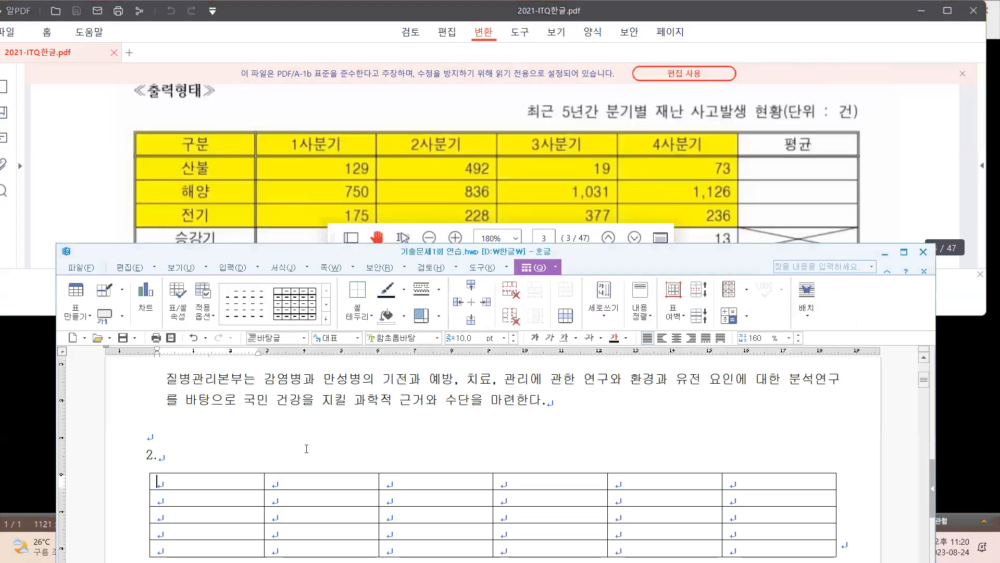
Step: Fill the table's first column downward with 구분, 산불, 해양, 전기 and 승강기
text(구분)
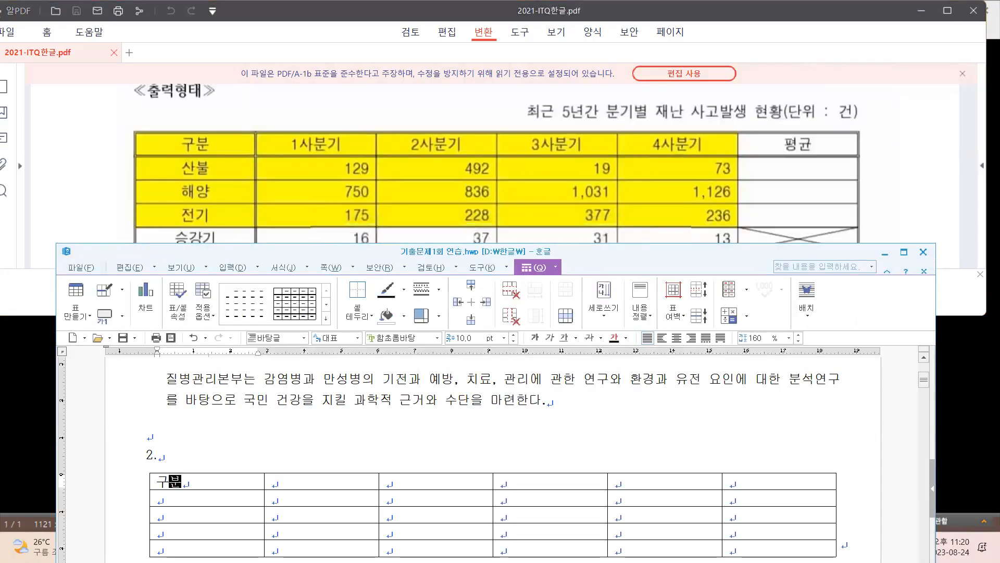
key(Down)
text(산불)
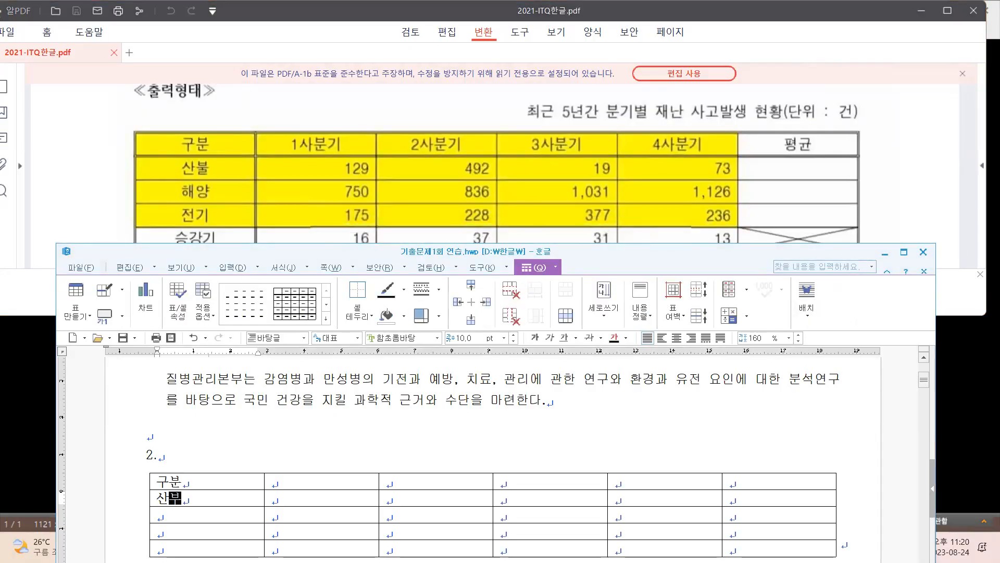
key(Down)
text(해양)
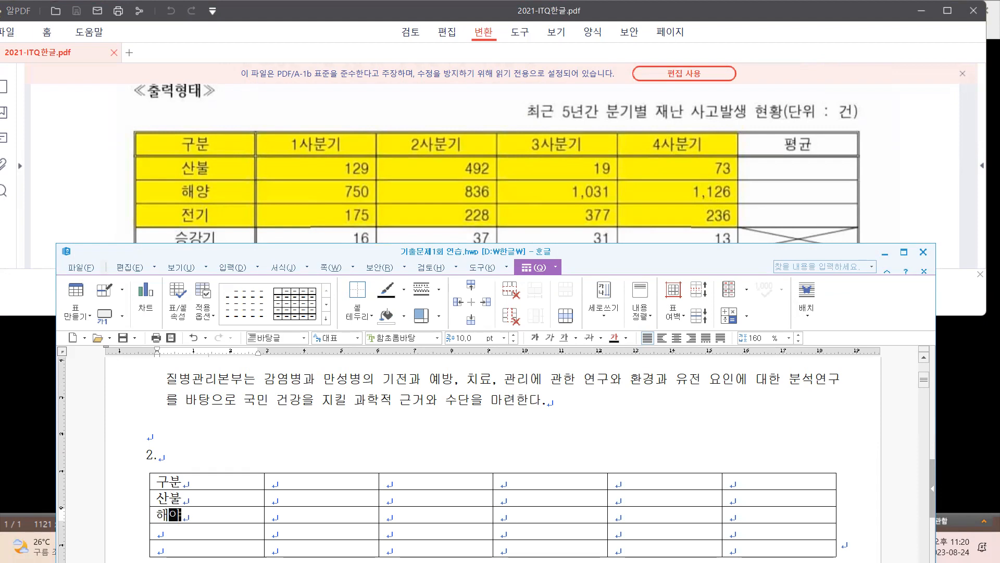
key(Down)
text(전기)
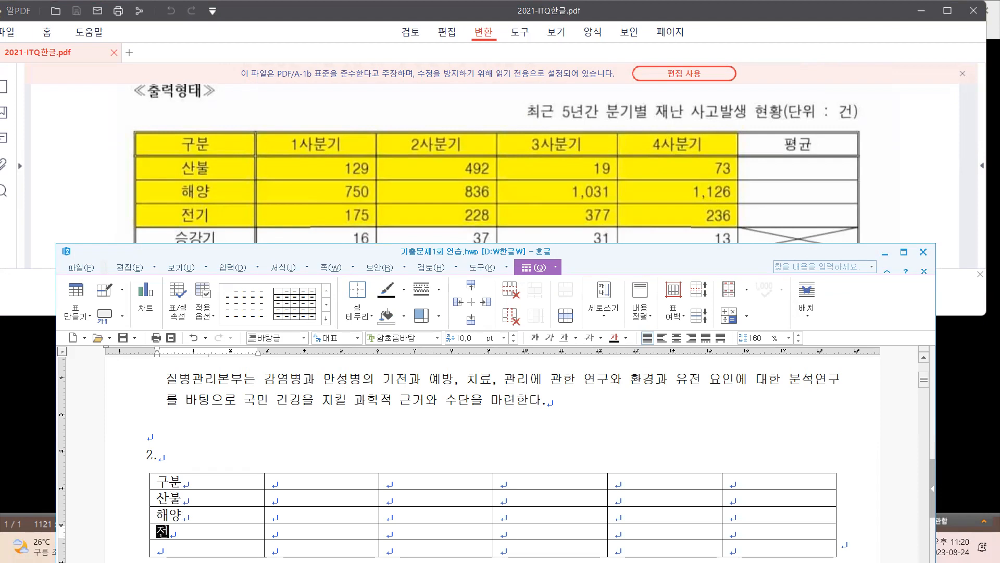
key(Down)
text(승강기)
Step: Fill the table's second column from the first row downward with 1사분기, 129, 750, 175 and 16
key(Tab)
key(Up)
key(Up)
key(Up)
key(Up)
text(1사분기)
key(Down)
text(129)
key(Down)
text(750)
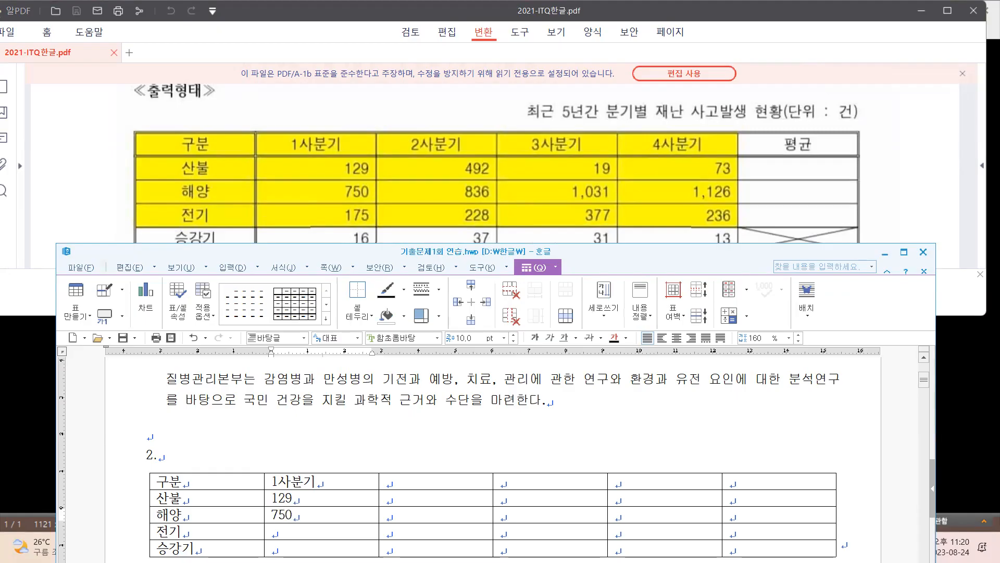
key(Down)
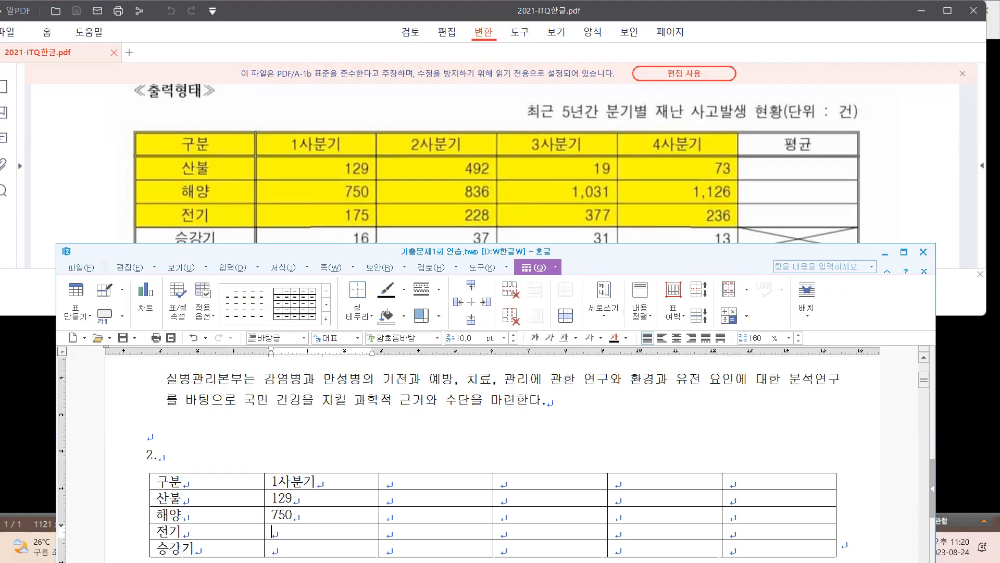
text(175)
key(Down)
text(16)
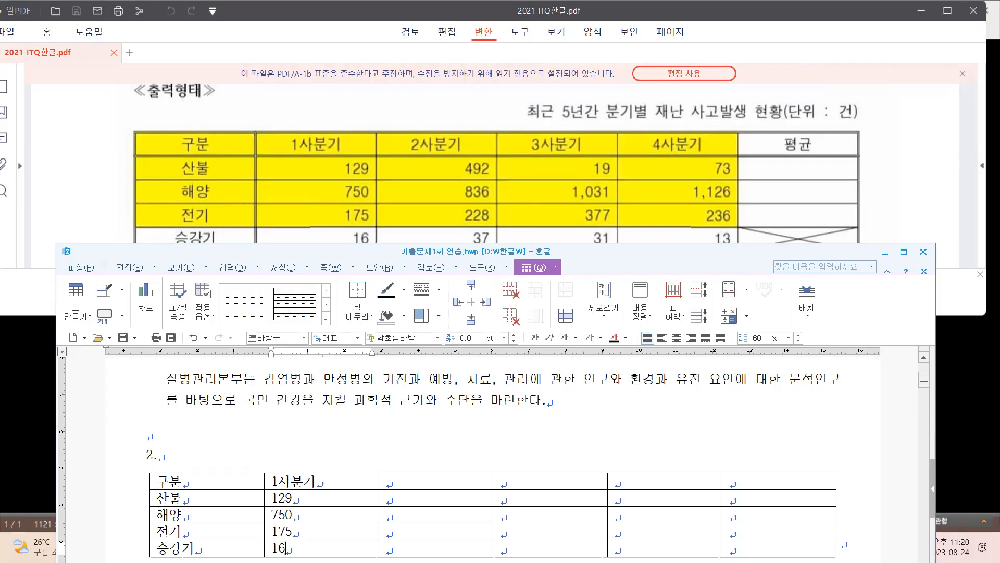
Step: Fill the table's third column from the first row downward with 2사분기, 492, 836, 228 and 37
key(Right)
key(Up)
key(Up)
key(Up)
key(Up)
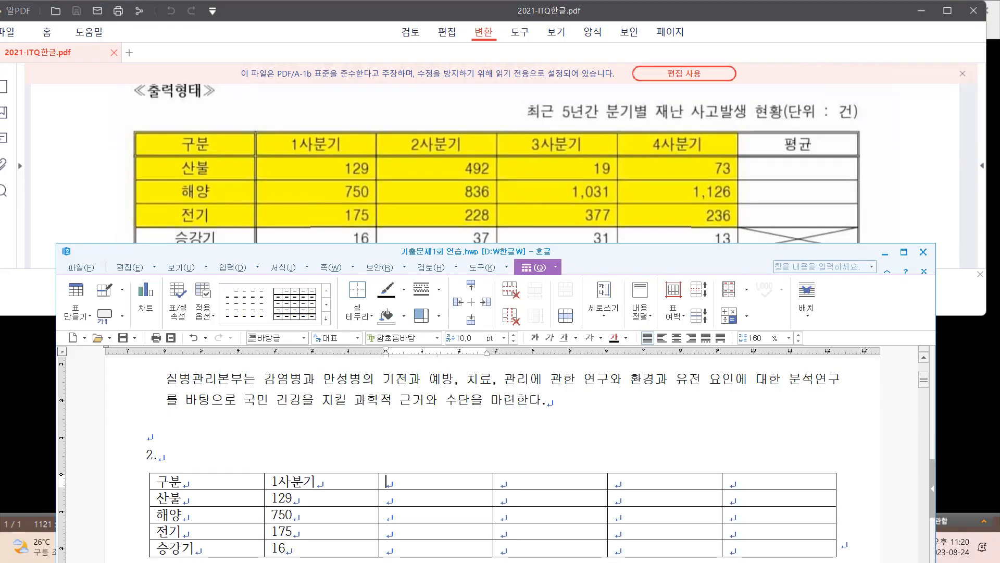
text(2사분기)
key(Down)
text(492)
key(Down)
text(836)
key(Down)
text(2)
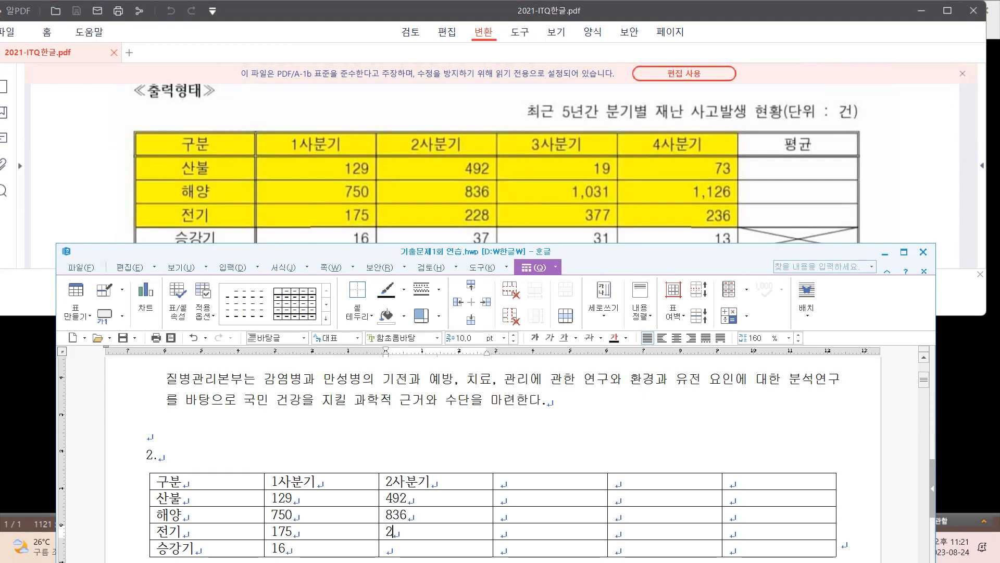
text(2837)
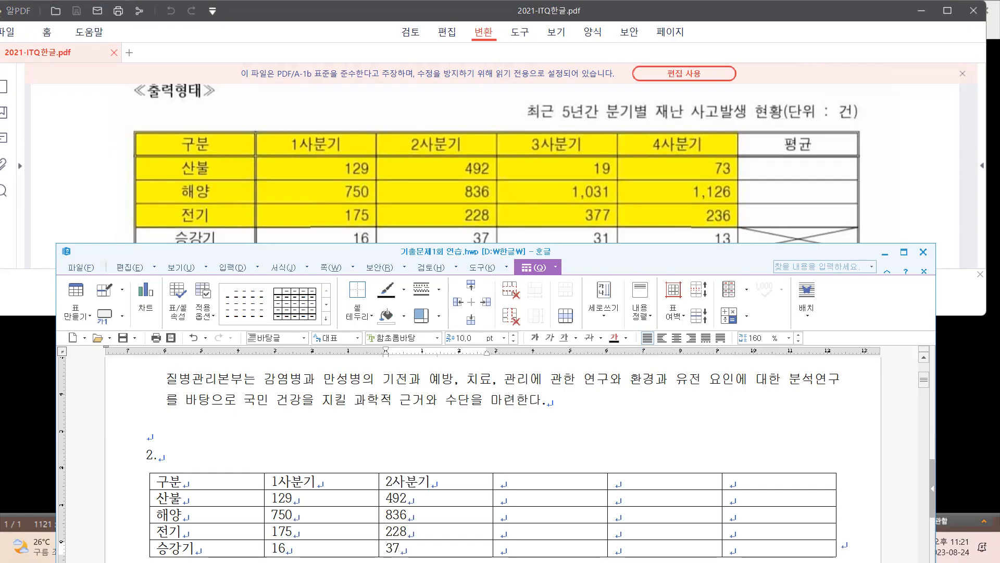
Step: Fill the table's fourth column from the first row downward with 3사분기, 19, 1031, 377 and 31
scroll(495, 469, down, 2)
click(517, 423)
text(3사분기)
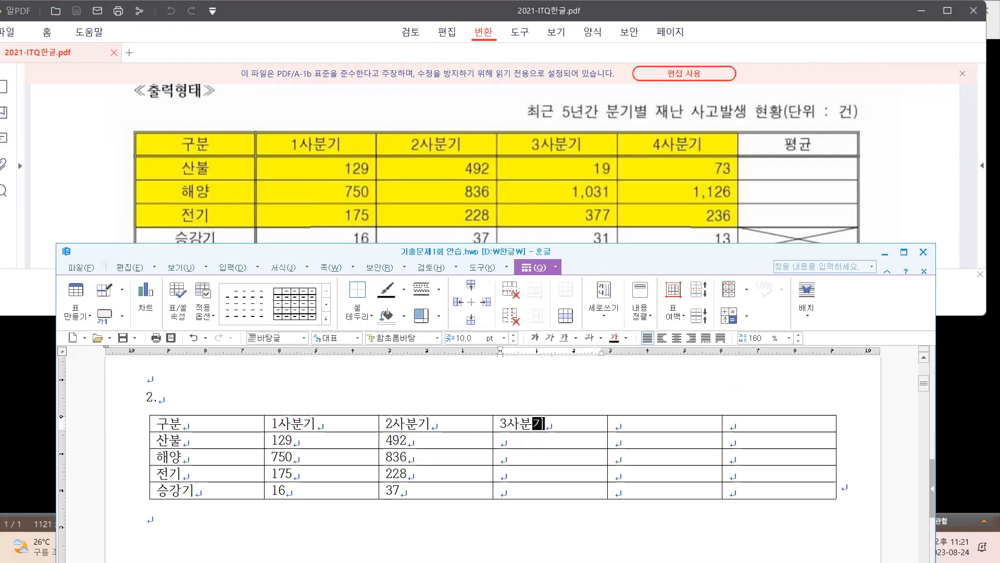
key(Down)
text(19)
key(Down)
text(1031)
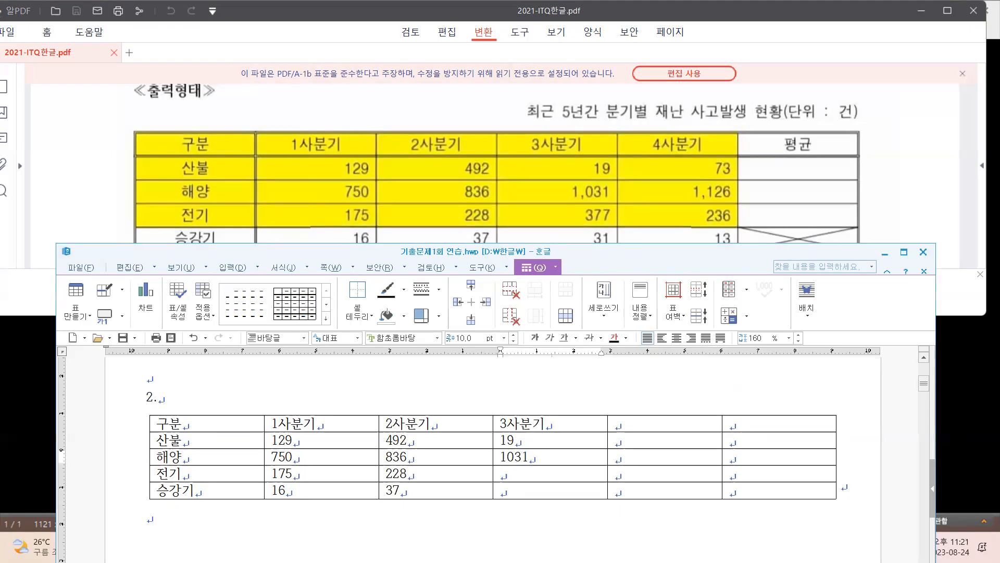
key(Down)
text(377)
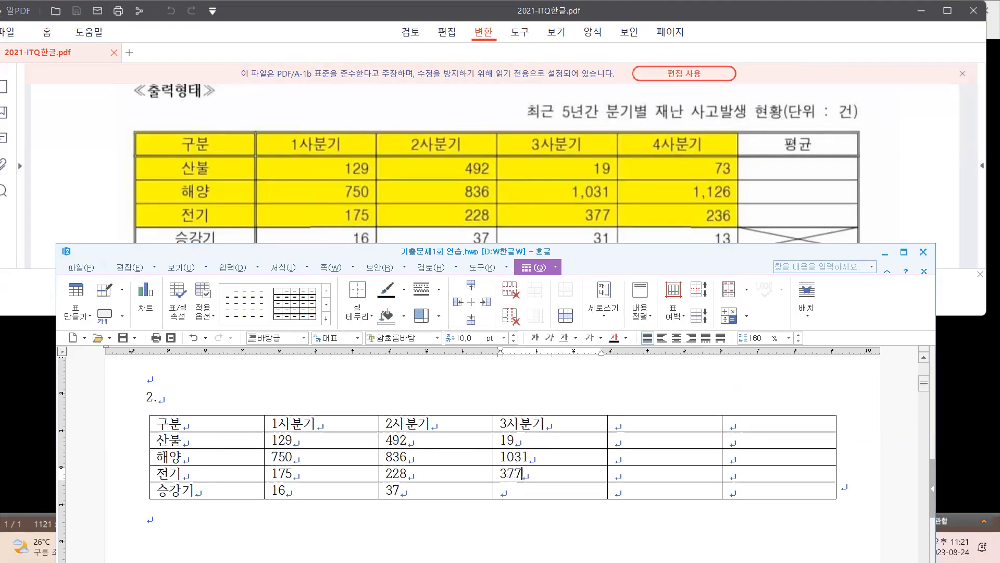
key(Down)
text(31)
Step: Fill the table's fifth column from the first row downward with 4사분기, 73, 1126, 236 and 13
click(615, 423)
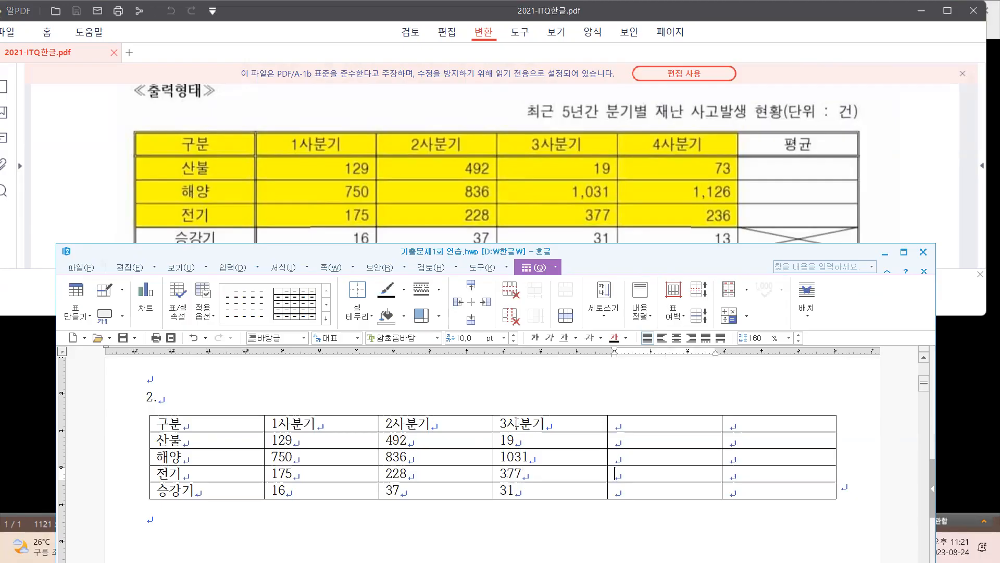
text(4사분기)
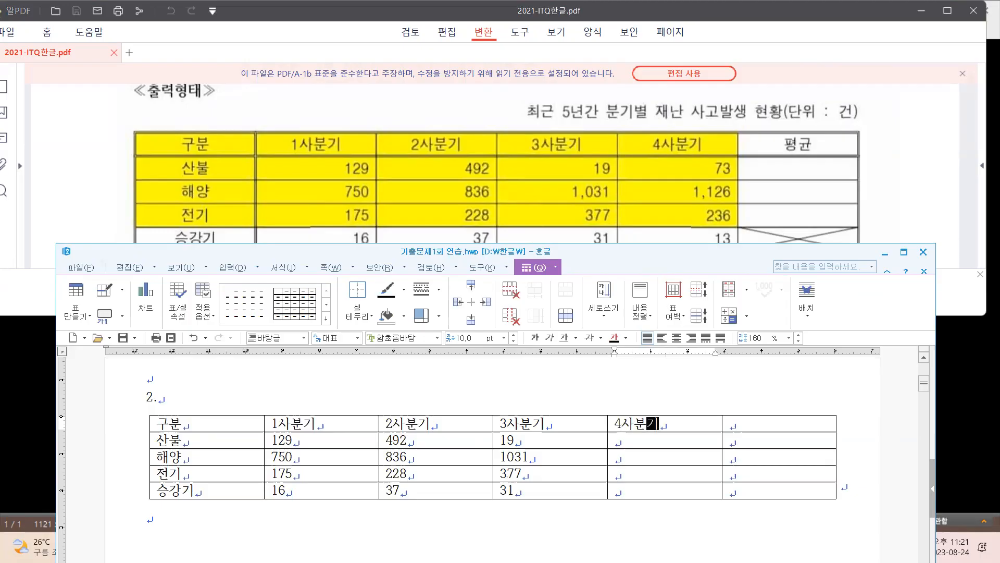
text(73)
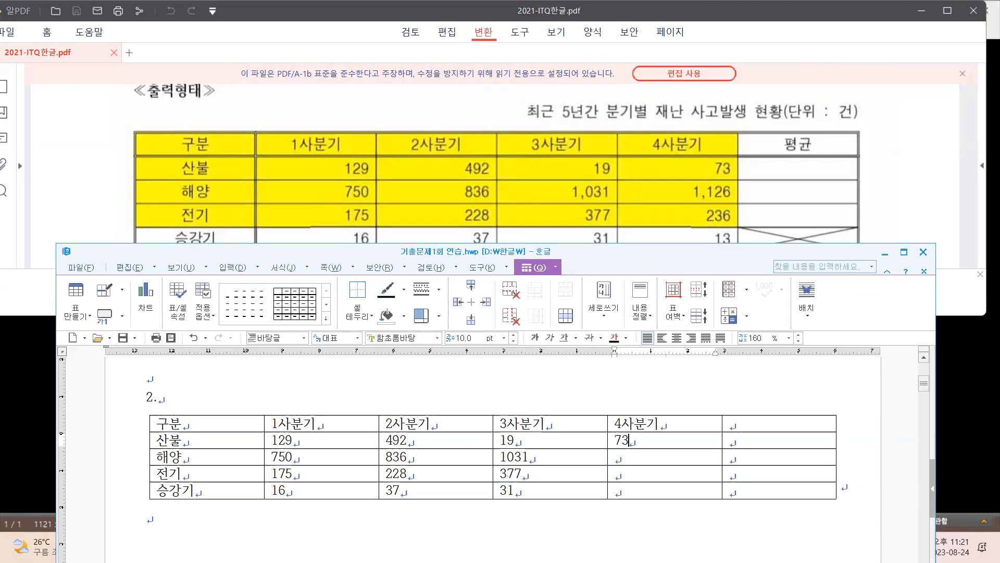
key(Down)
text(1126)
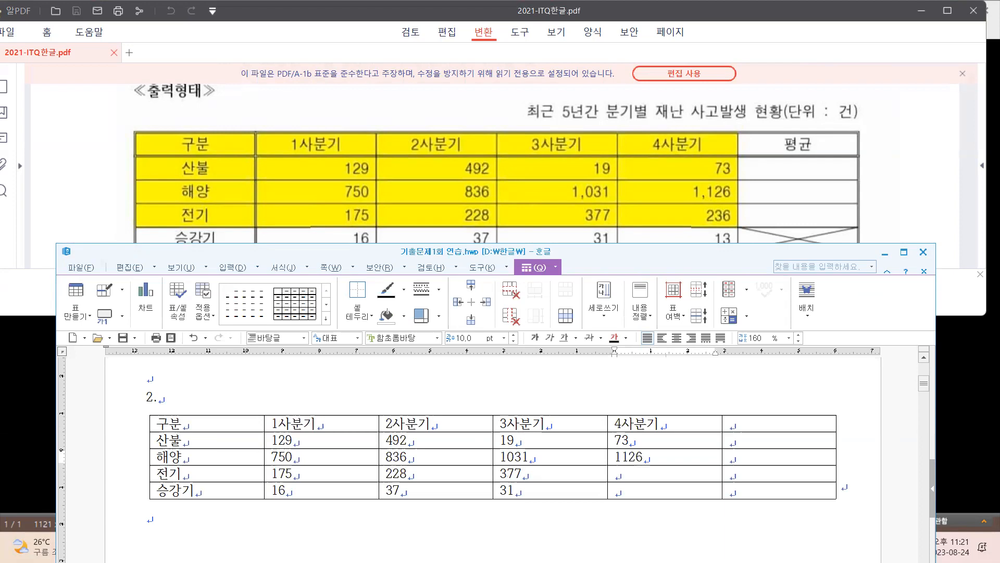
key(Down)
text(236)
key(Down)
text(13)
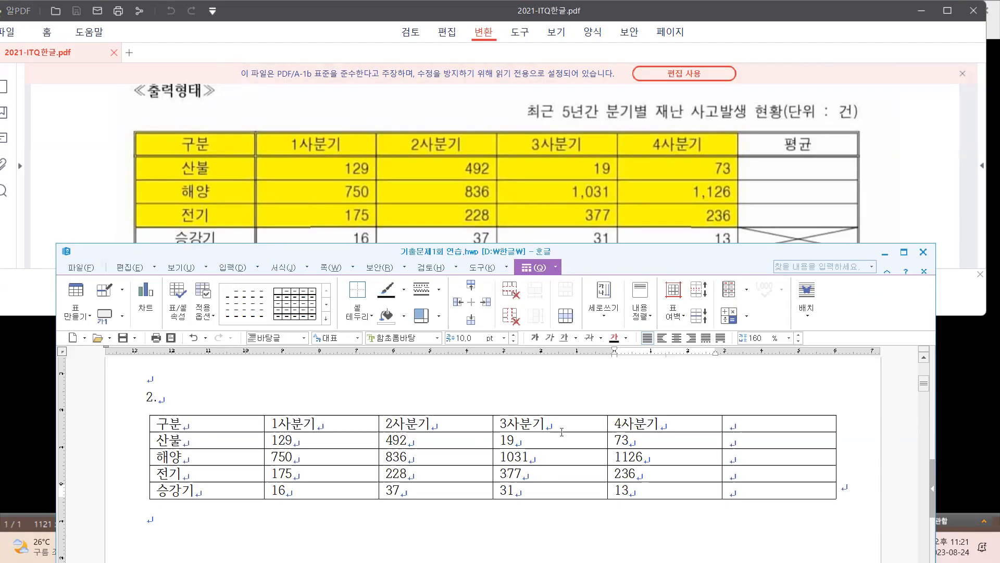
Step: Enter 평균 as the last column's heading, then maximize the Hangul window and leave the table
click(738, 422)
text(평균)
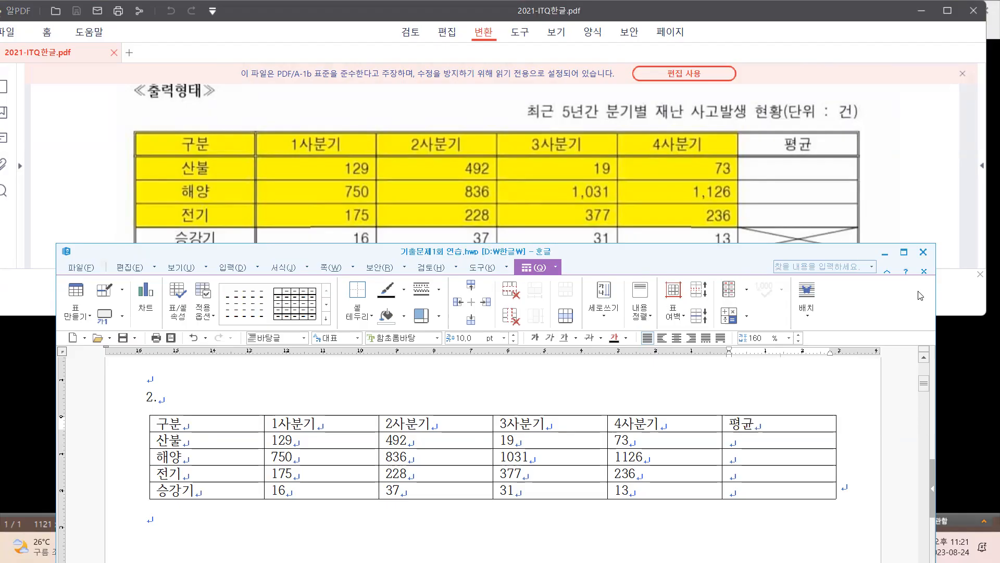
click(904, 252)
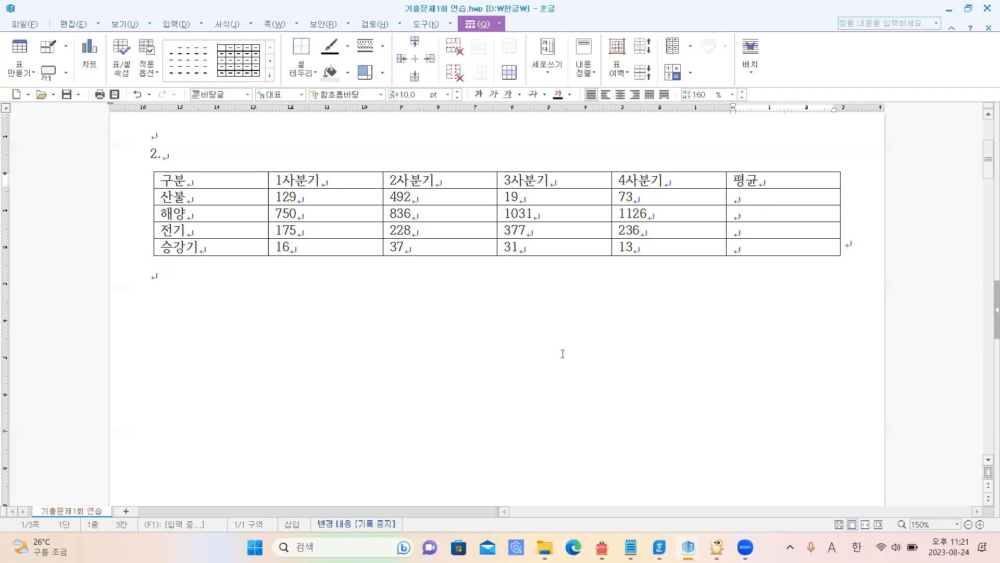
click(619, 376)
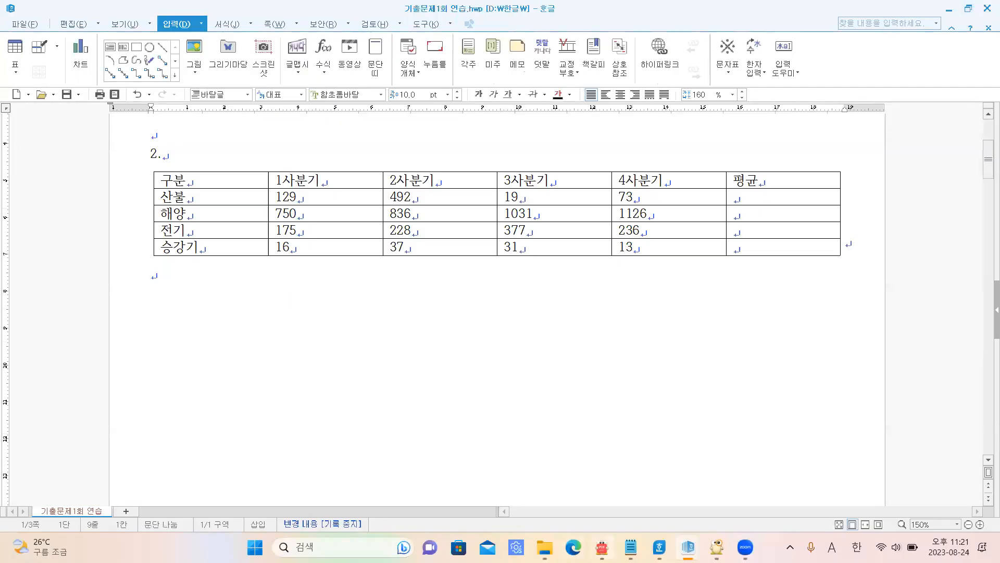
Step: Switch to the exam PDF, maximize its window and review the table conditions of question 2
key(alt+Tab)
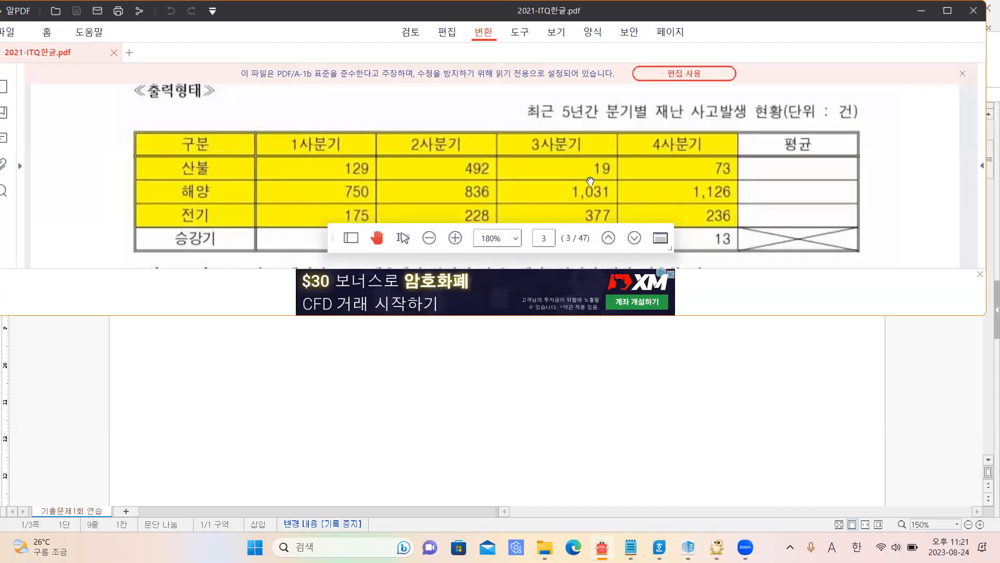
scroll(590, 181, up, 3)
click(947, 11)
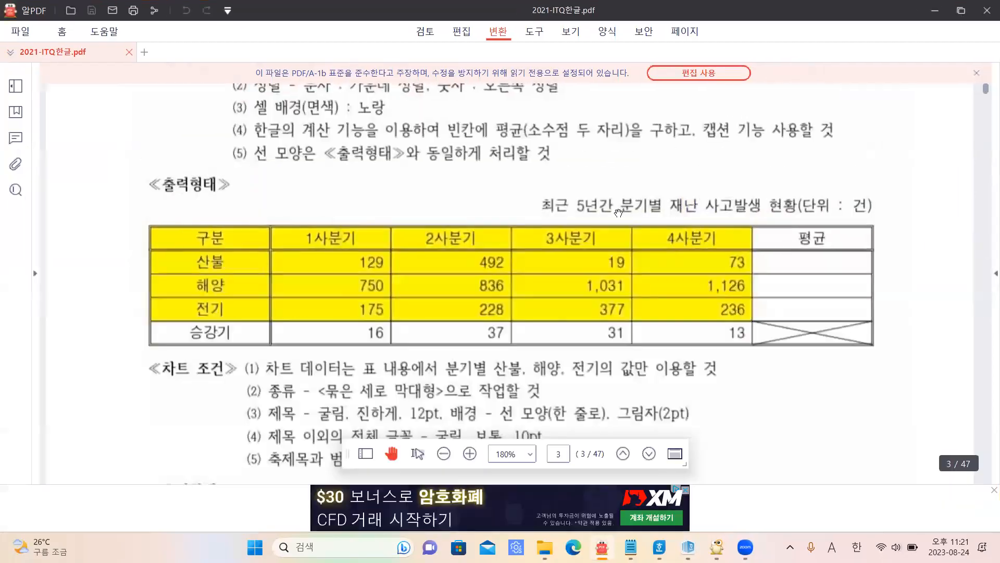
scroll(618, 213, up, 3)
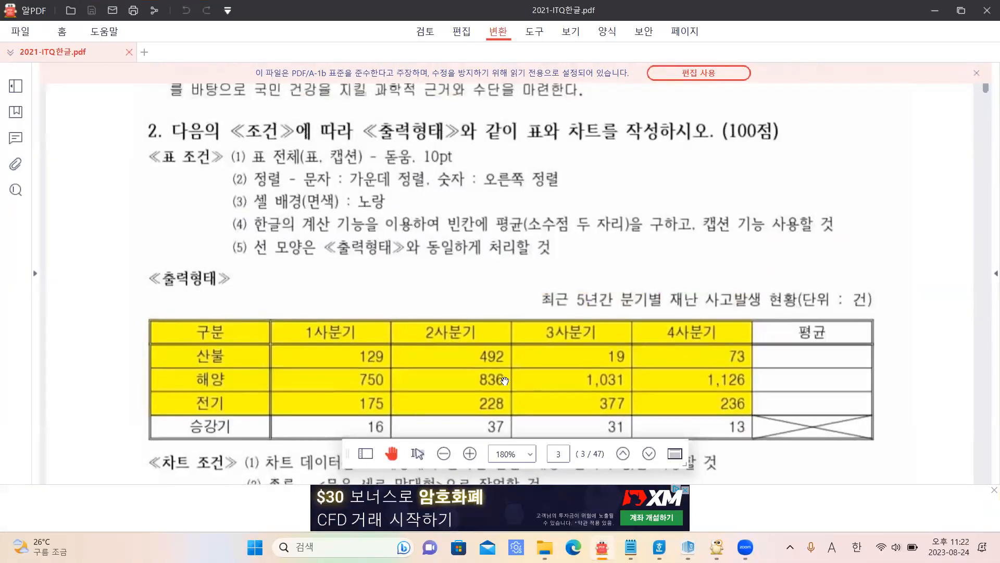
Step: Return to the 기출문제1회 연습.hwp document in Hangul and set the font of all table cells to 돋움
mouse_move(688, 547)
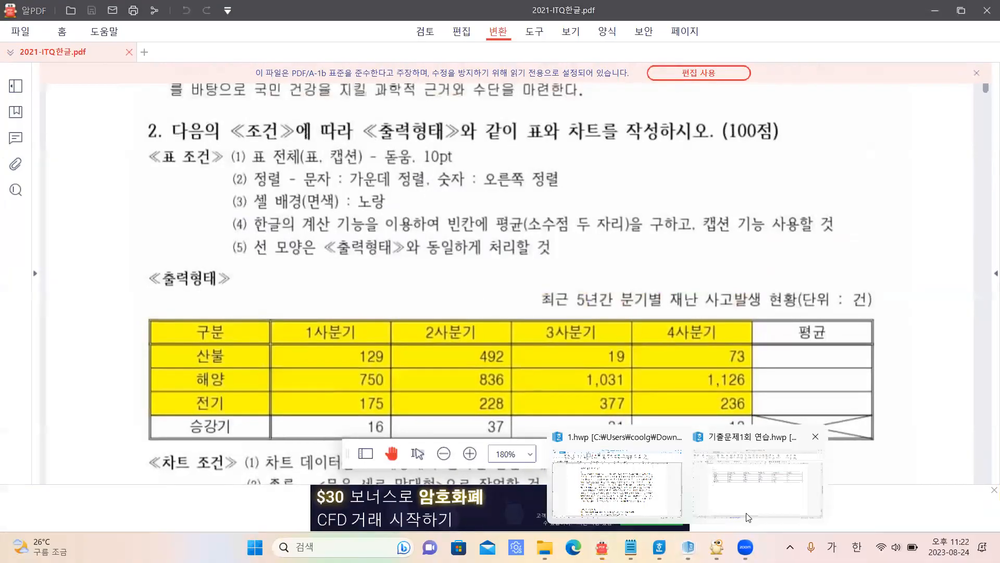
click(758, 500)
drag(180, 181, 784, 247)
click(183, 180)
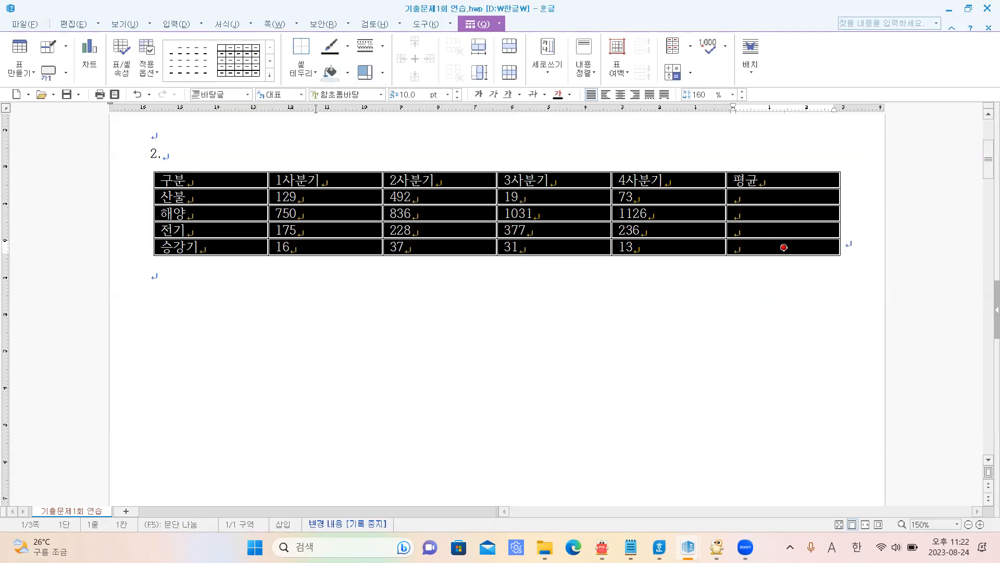
click(341, 94)
text(돋)
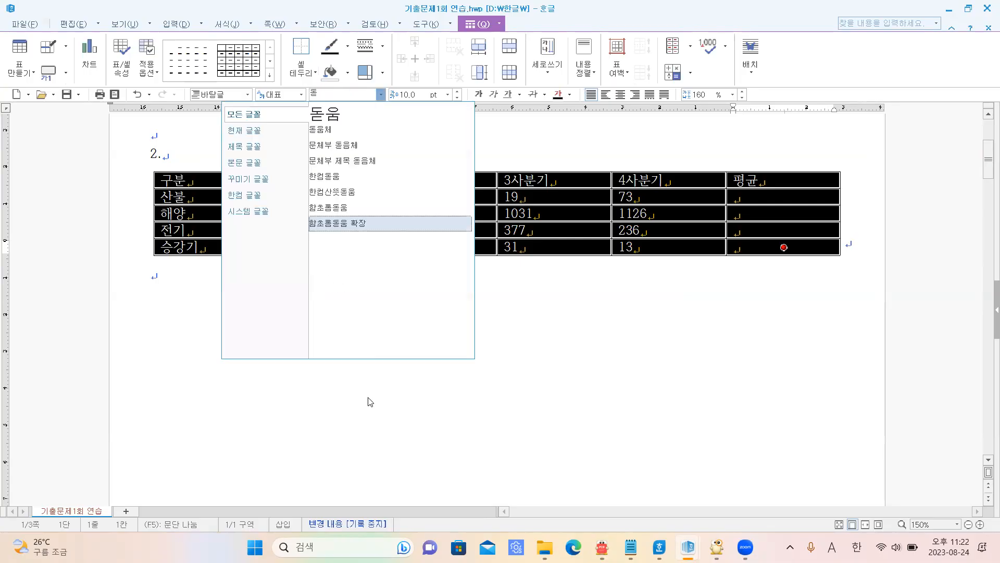
key(alt+Tab)
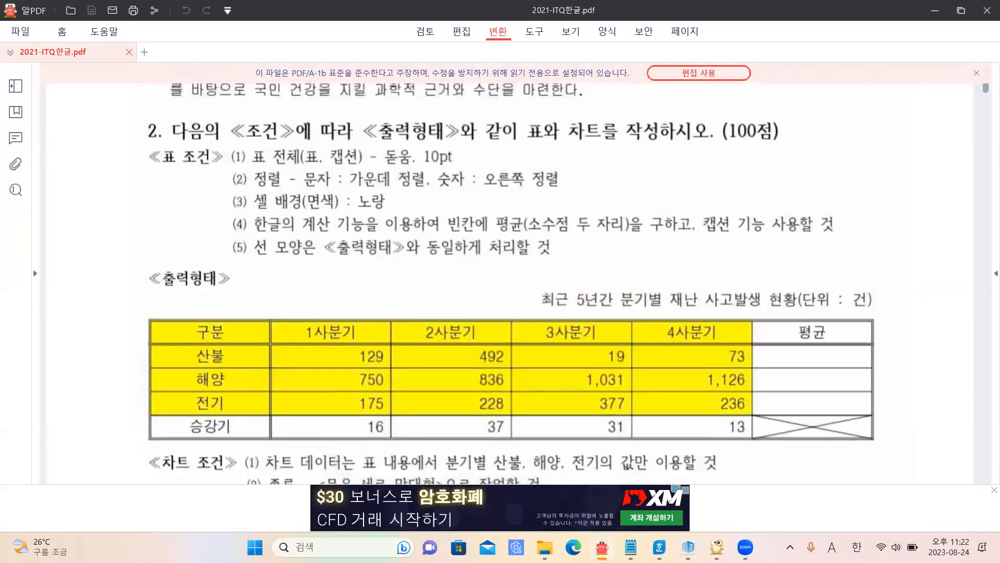
key(alt+Tab)
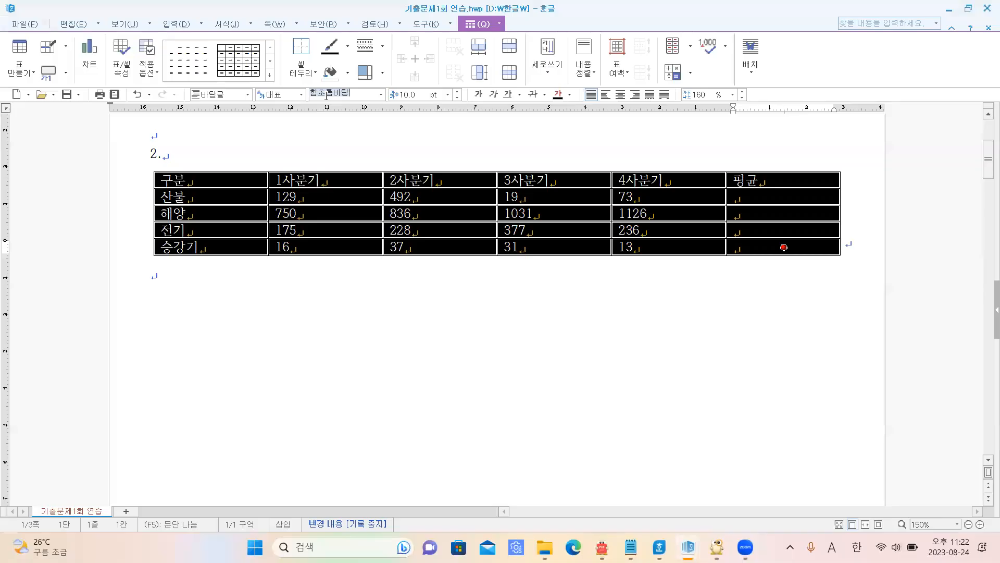
text(돋)
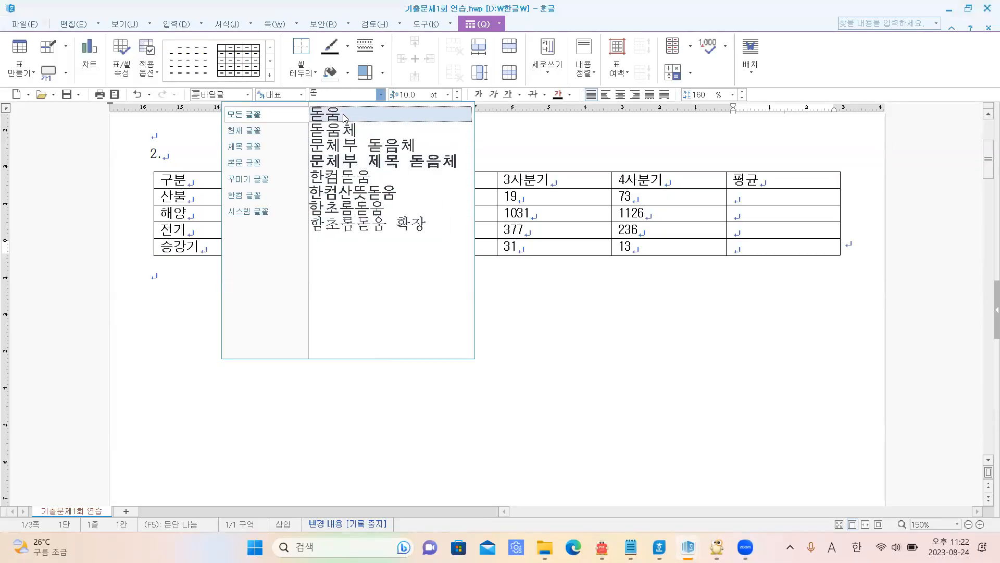
click(387, 115)
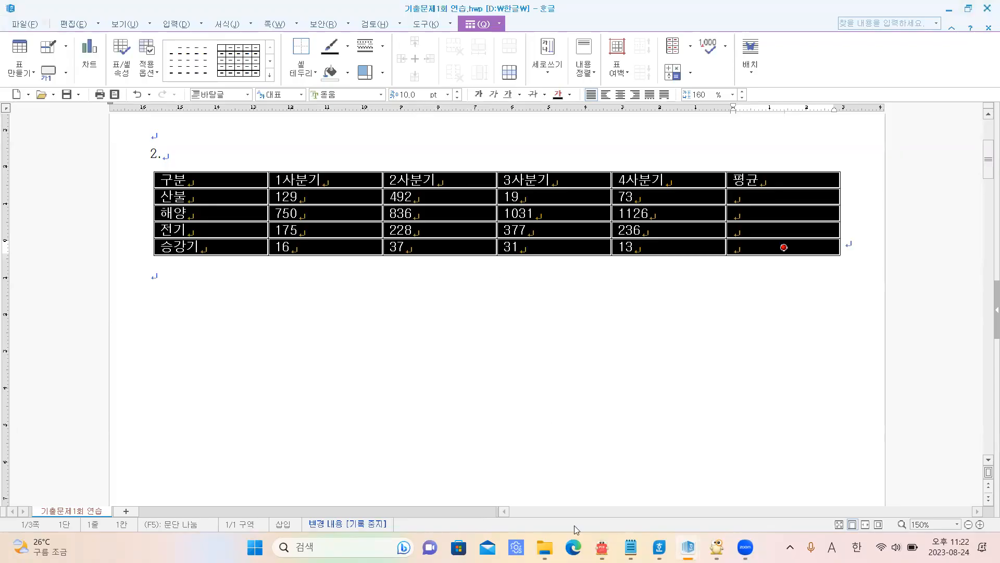
Step: Check the alignment condition in the exam PDF, then center the text in all table cells
key(alt+Tab)
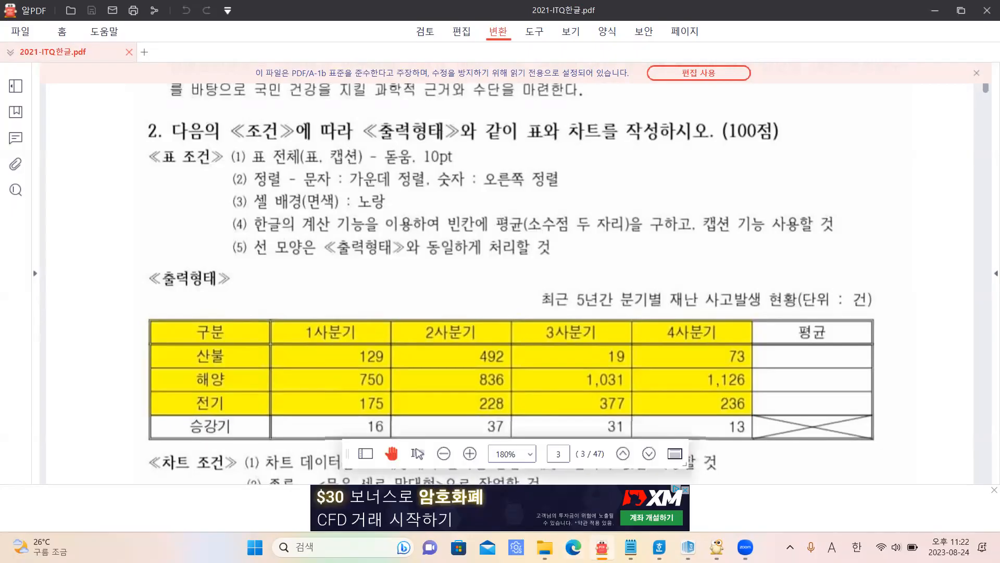
key(alt+Tab)
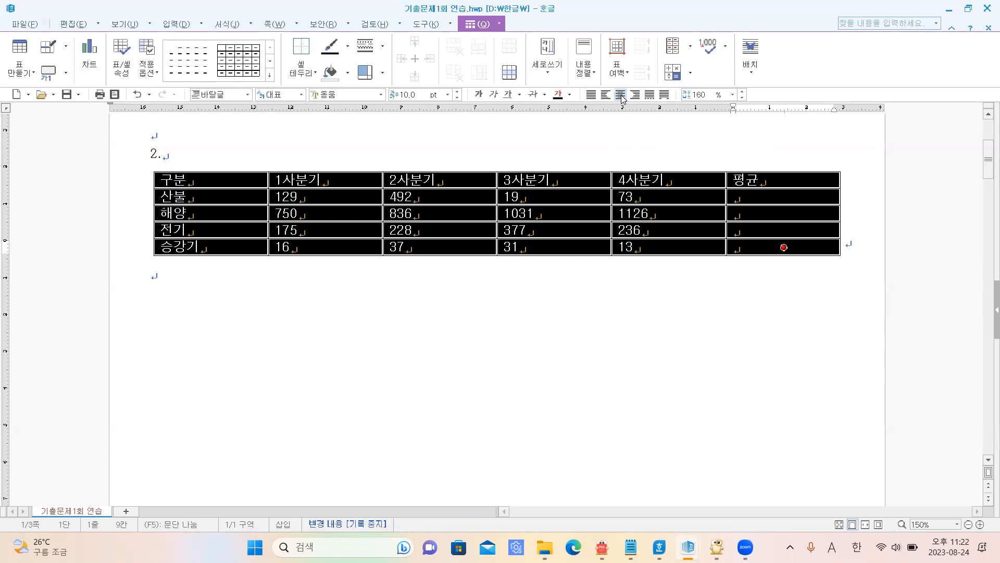
click(621, 95)
click(480, 379)
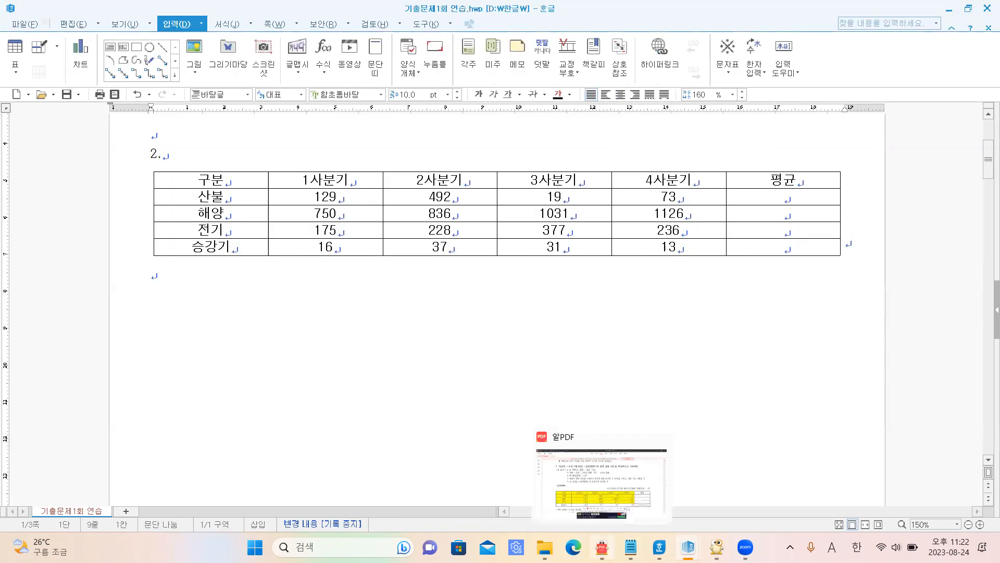
Step: Compare with the PDF's sample table, then right-align the number cells and the empty cells under 평균 in the Hangul table
click(602, 547)
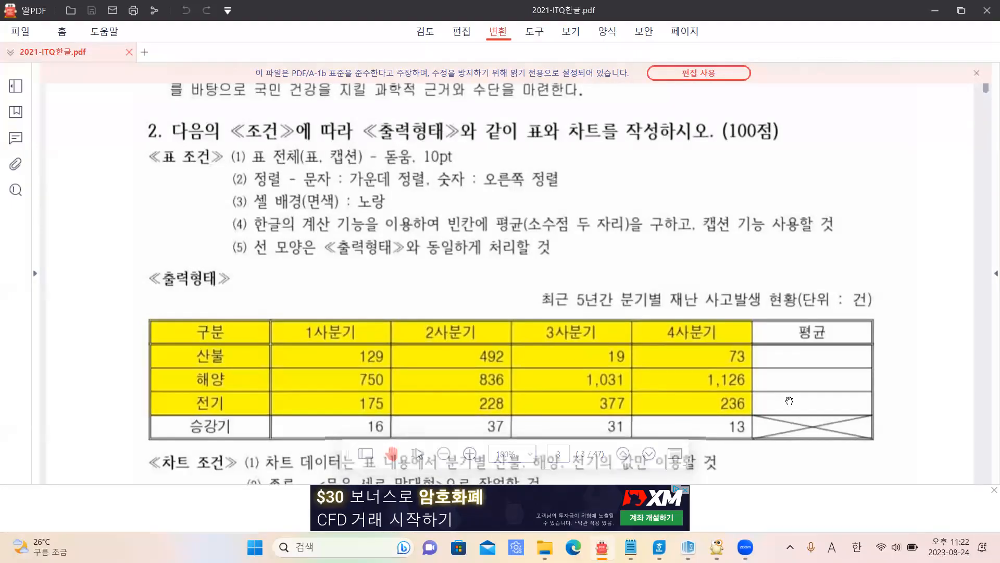
click(688, 547)
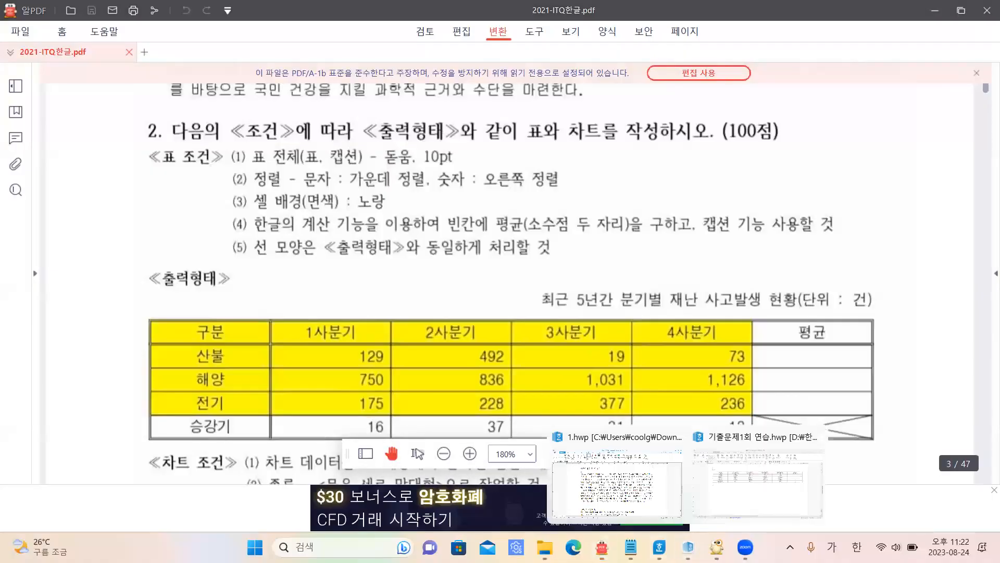
click(726, 515)
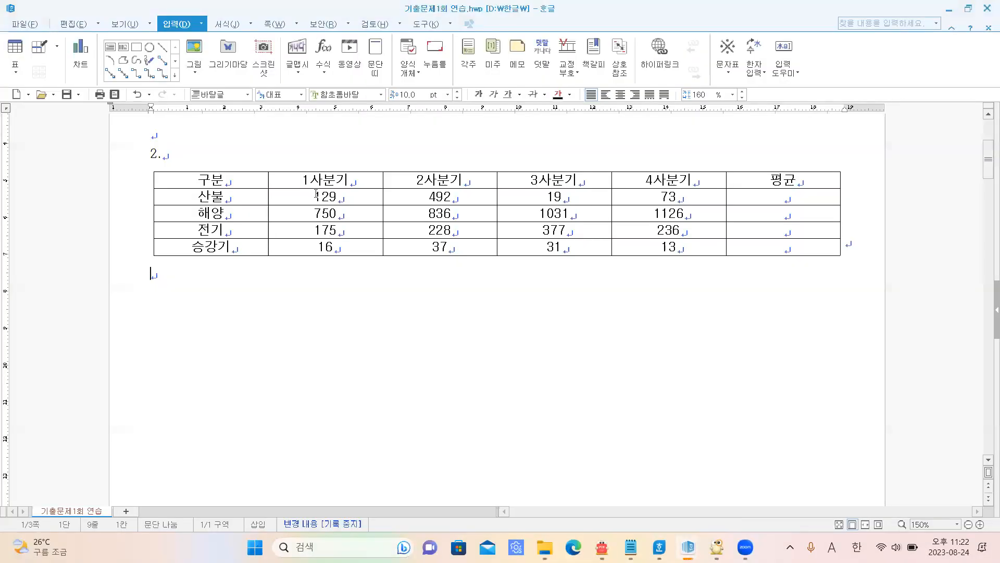
drag(312, 193, 803, 263)
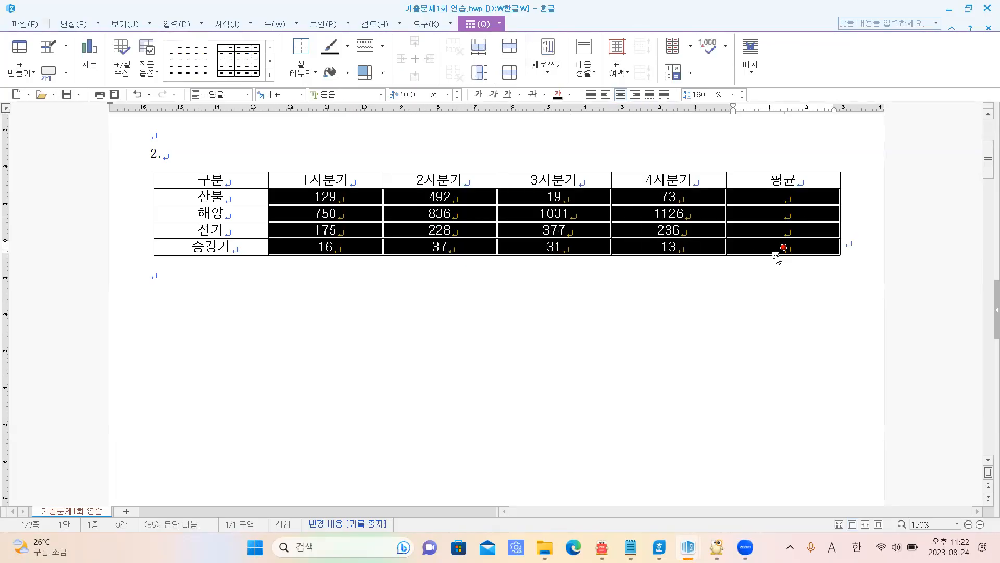
click(635, 95)
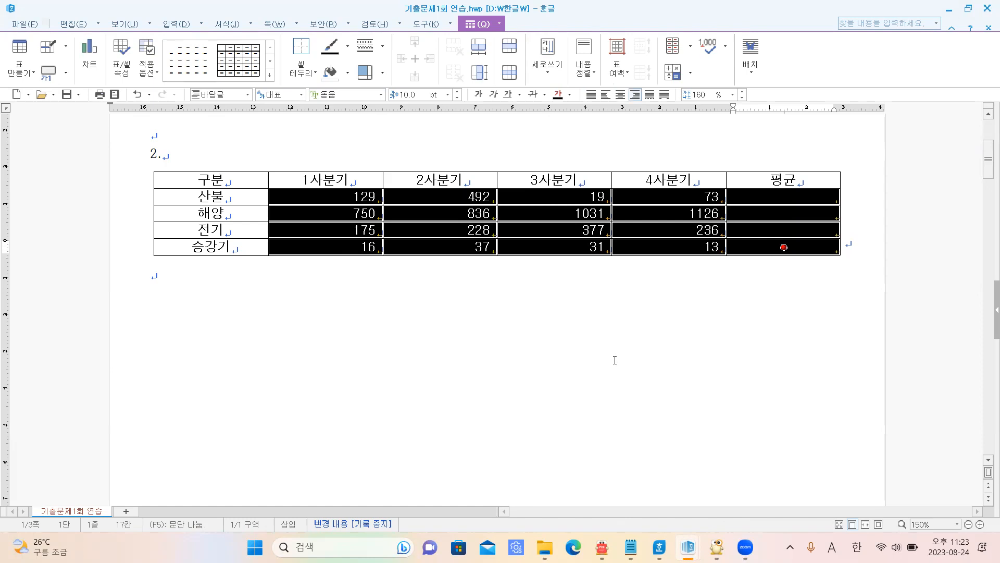
Step: Review the cell background, average, caption and line conditions in the exam PDF, then return to the 기출문제1회 연습.hwp document
click(602, 547)
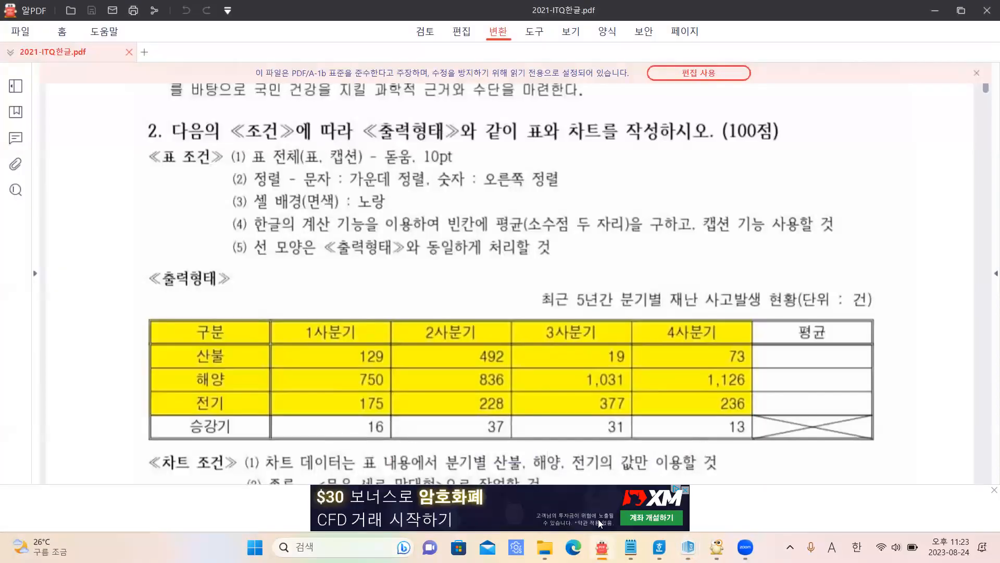
scroll(629, 368, down, 2)
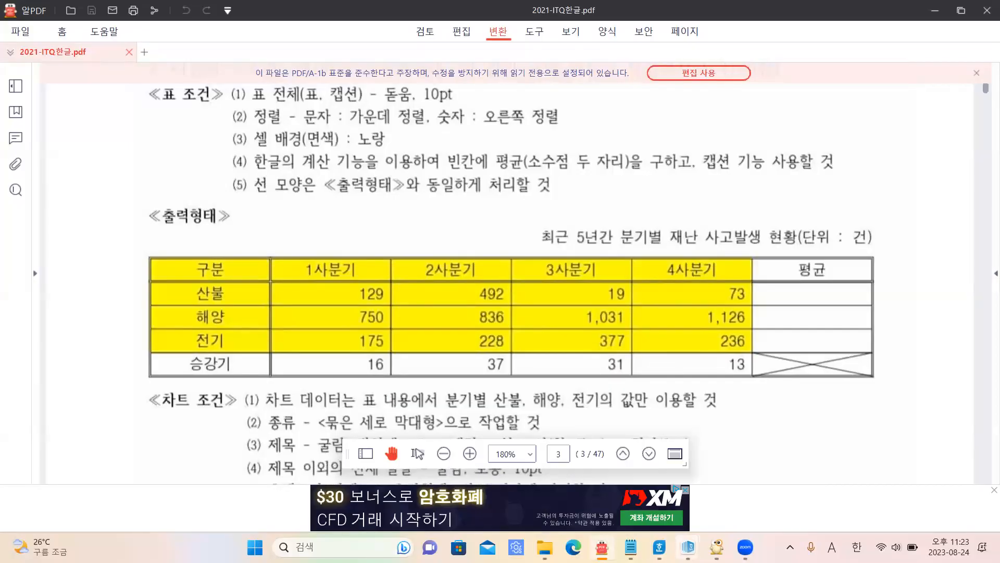
click(688, 547)
click(733, 521)
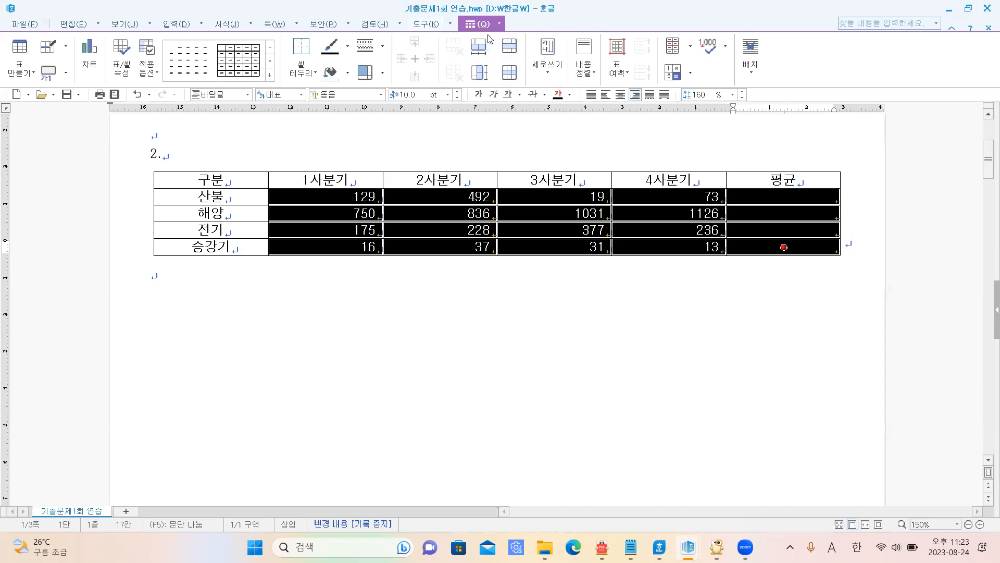
Step: Add thousands separators to the selected number cells of the question 2 table
click(716, 48)
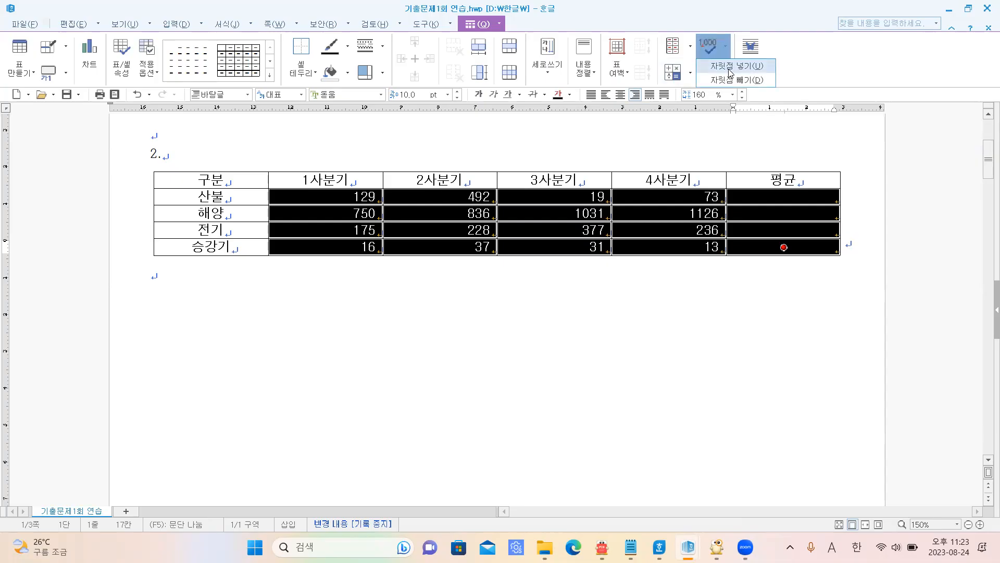
click(731, 67)
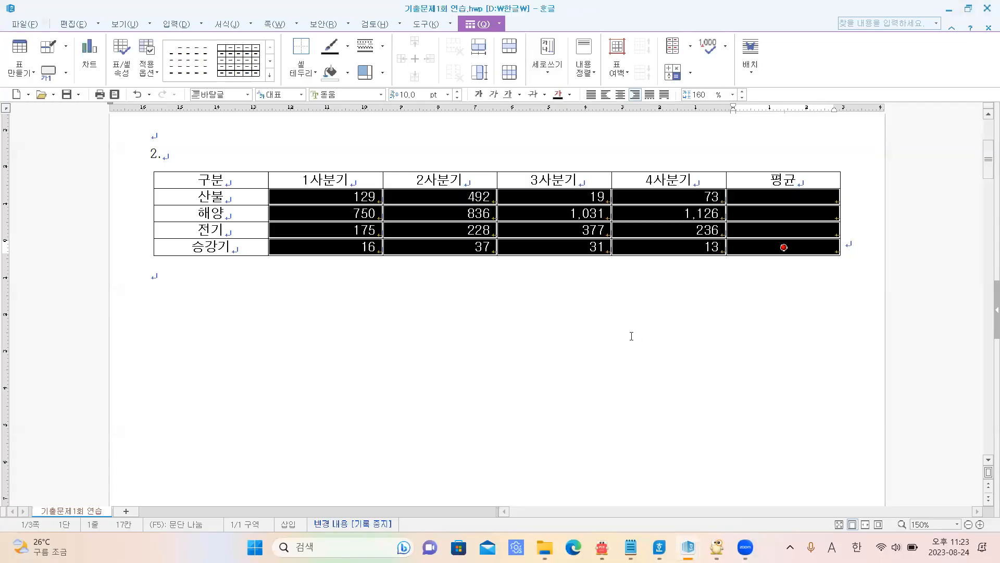
click(551, 377)
Step: Check the shaded range in the exam PDF's sample table, then select the 구분 to 4사분기 columns through the 전기 row in 기출문제1회 연습.hwp
click(602, 547)
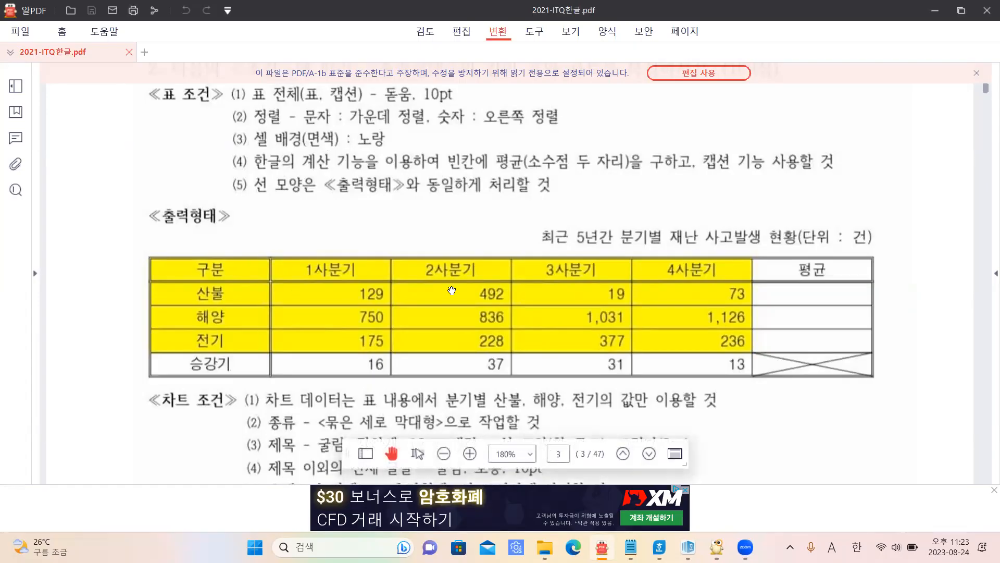
click(688, 548)
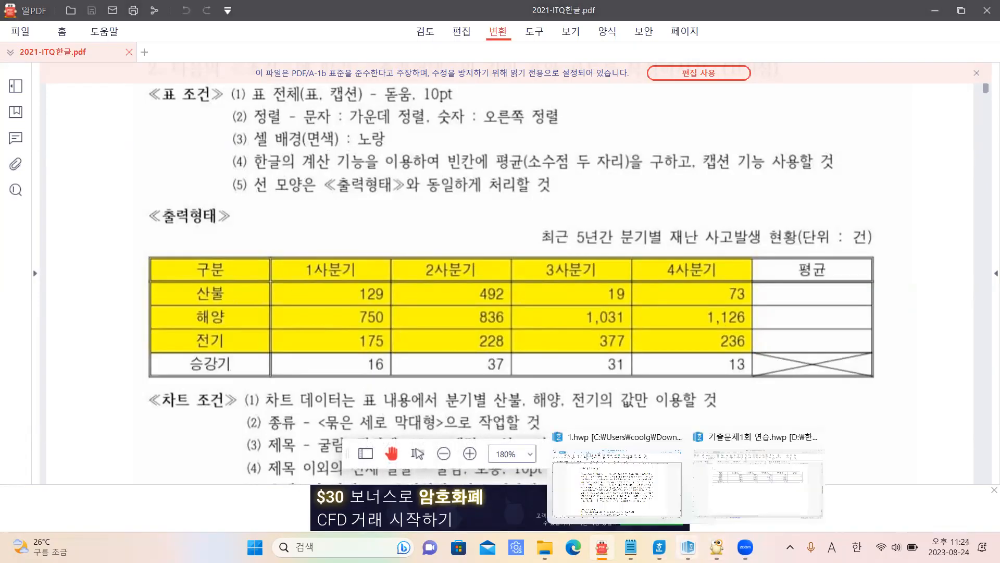
click(731, 517)
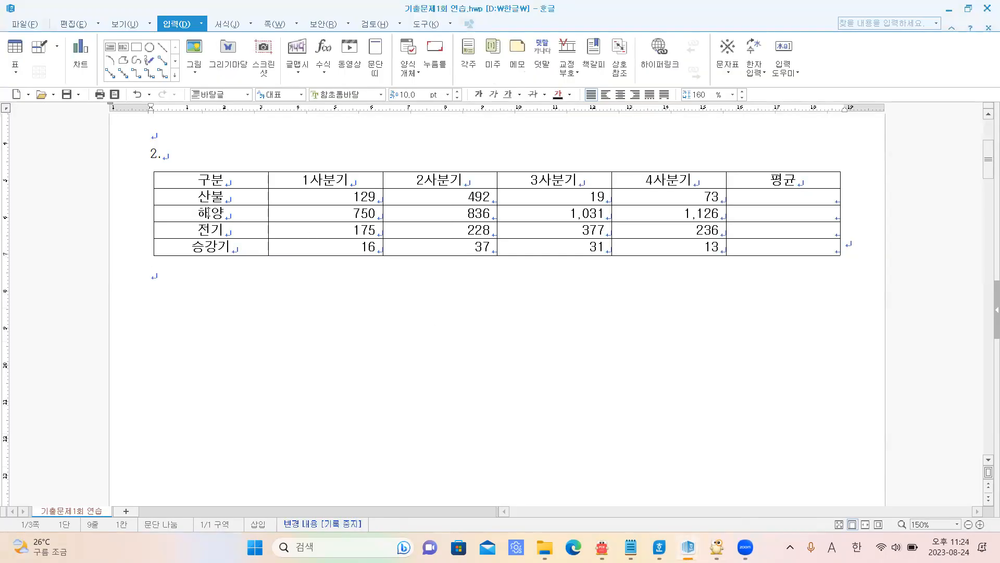
drag(194, 178, 662, 231)
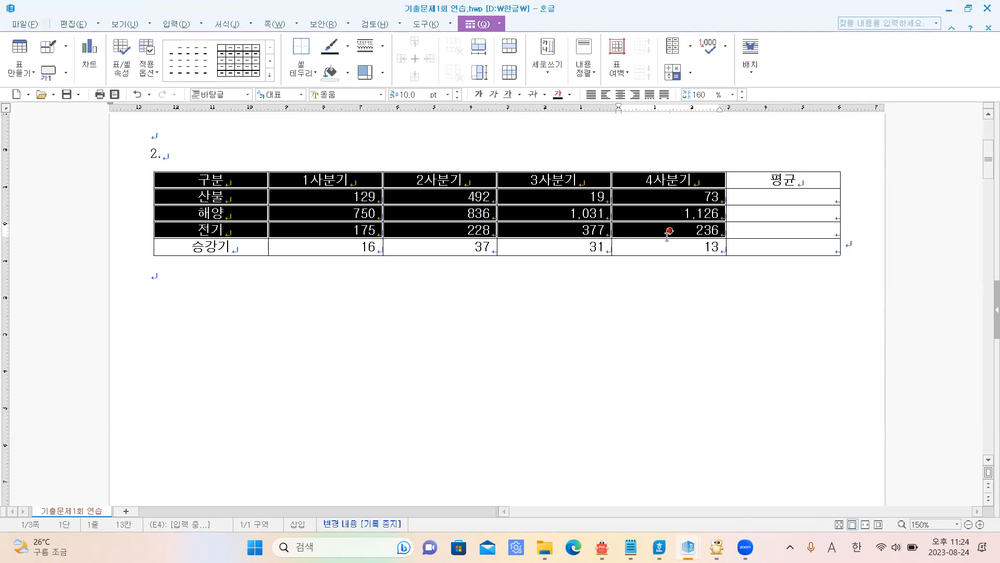
Step: Examine the keyboard layout in the 키보드.jpg image, then return to the 기출문제1회 연습.hwp document in Hangul
mouse_move(717, 548)
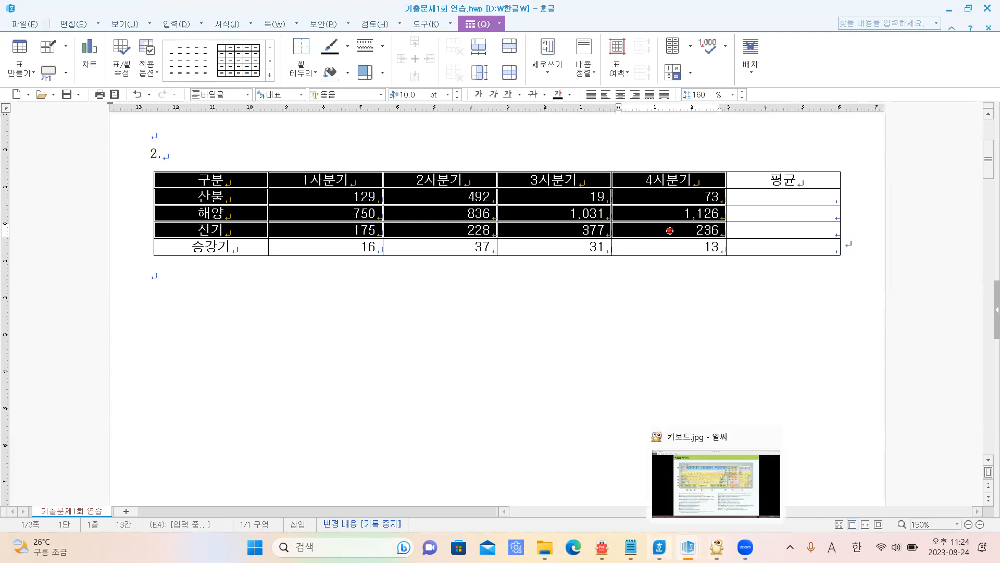
click(602, 547)
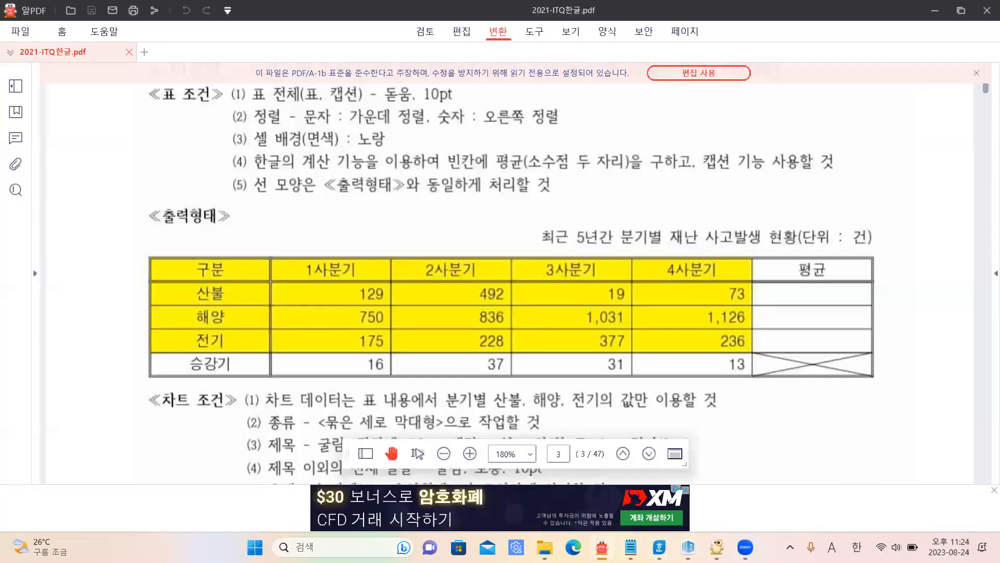
click(716, 548)
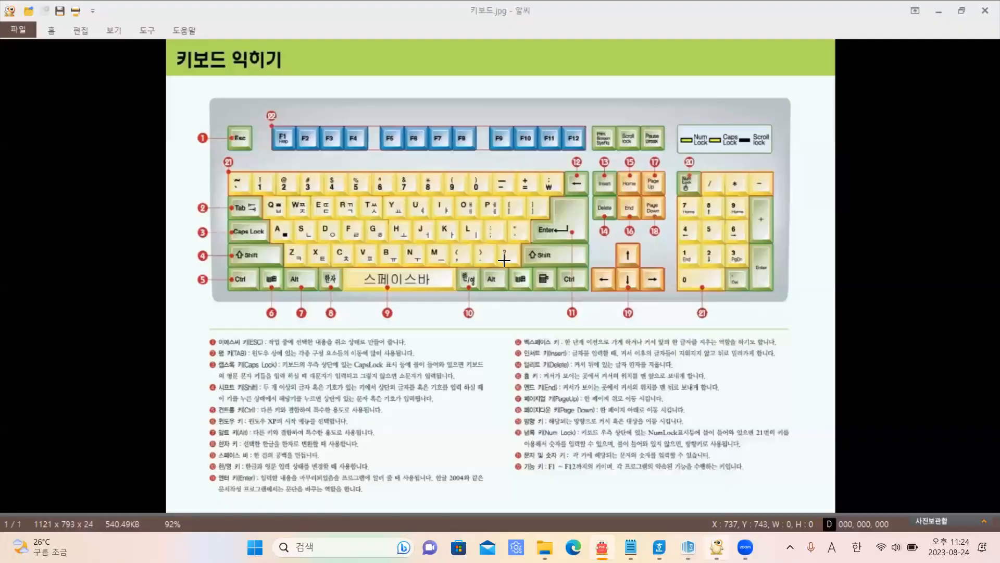
scroll(491, 256, up, 3)
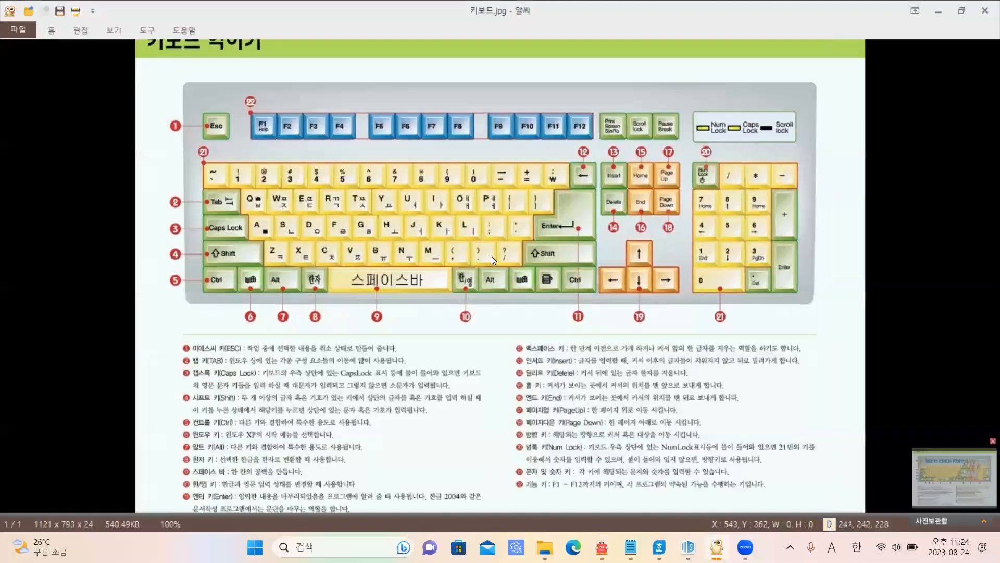
scroll(433, 198, up, 1)
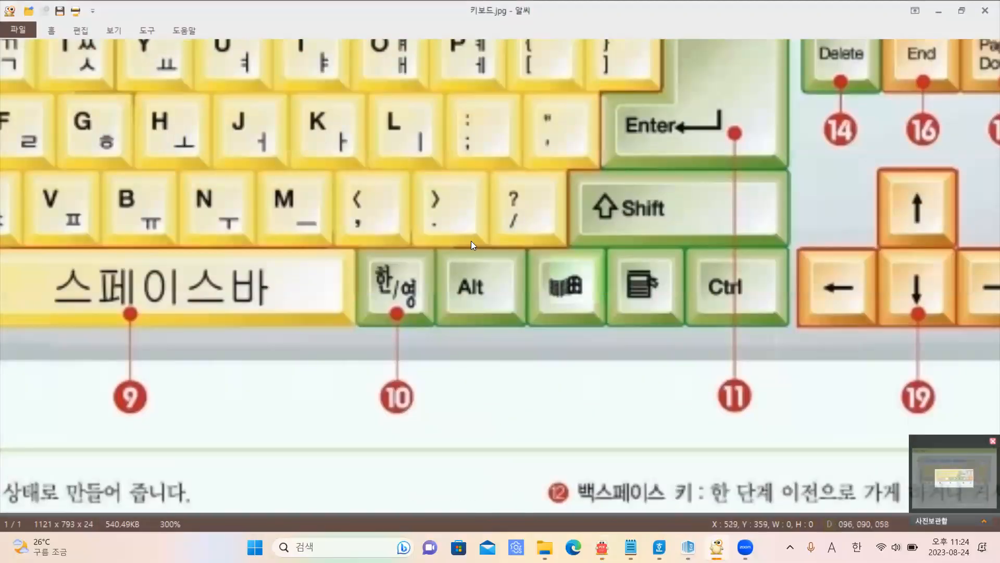
scroll(473, 254, down, 2)
scroll(674, 511, down, 2)
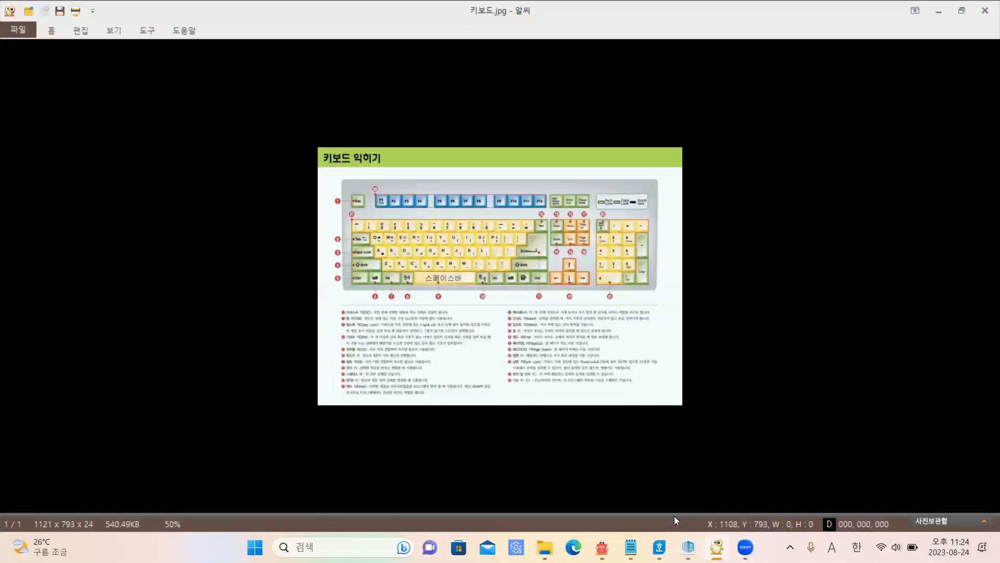
mouse_move(687, 547)
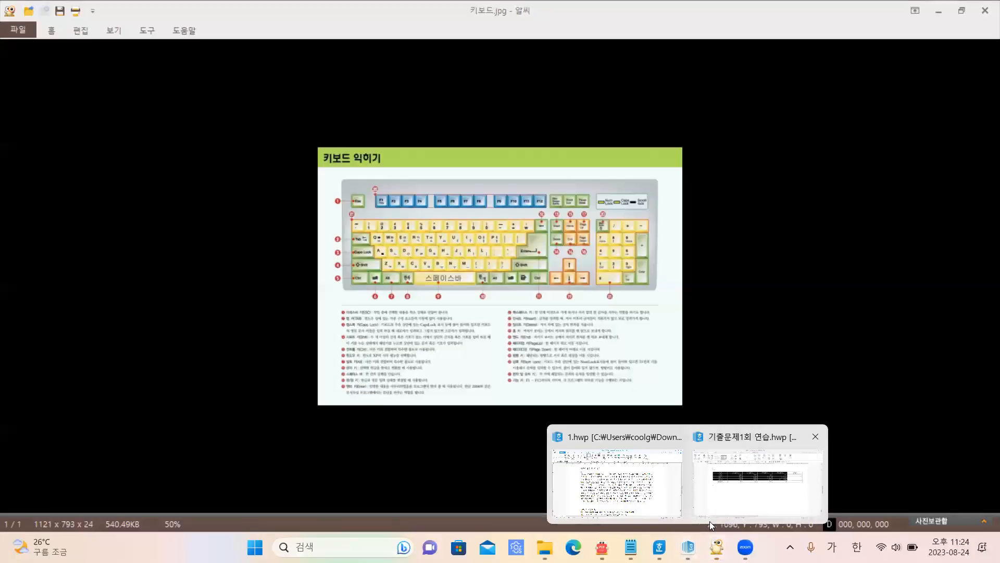
click(768, 480)
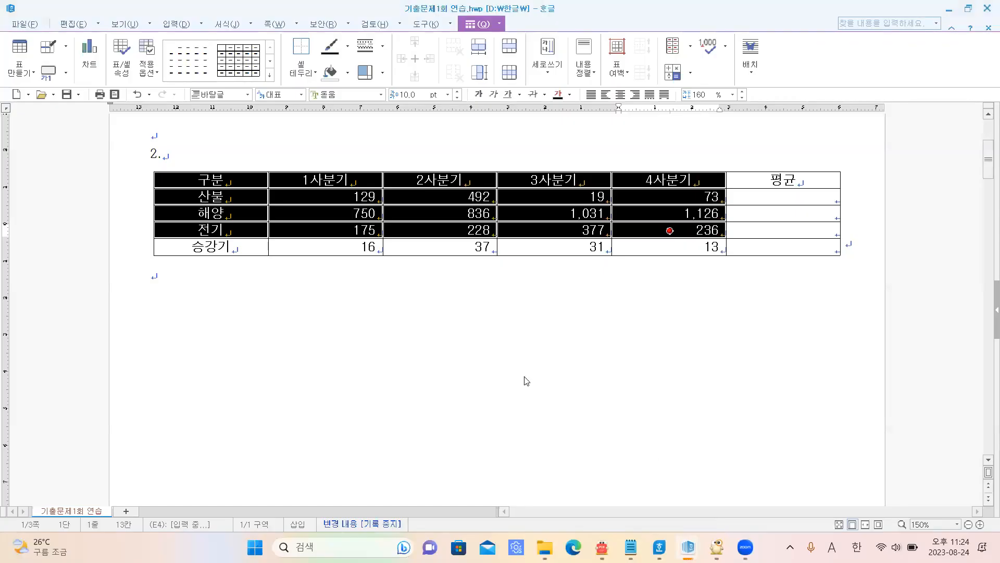
Step: Fill the selected cells, from the 구분 header to the 전기 row's 4사분기 value, with a solid yellow background
key(l)
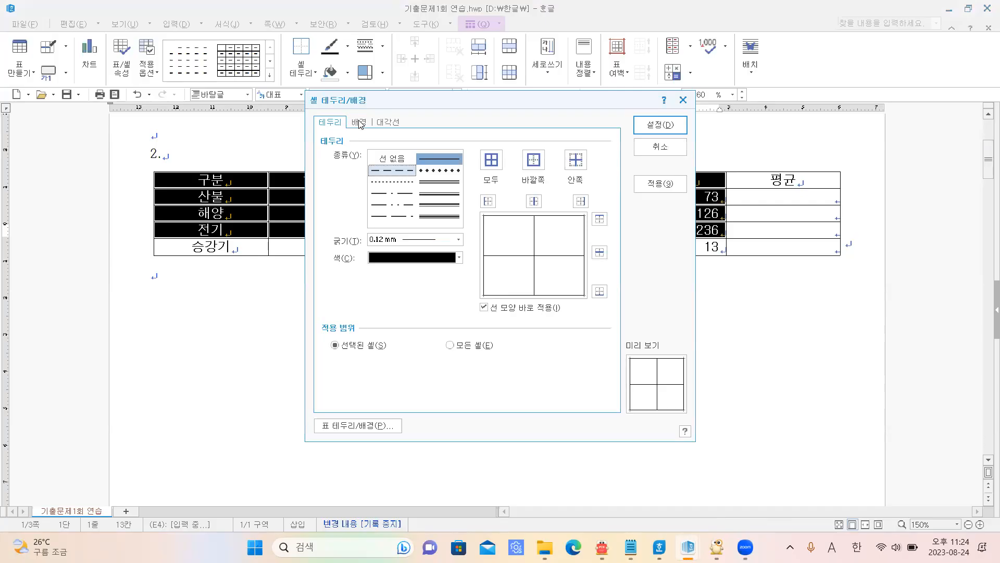
click(359, 123)
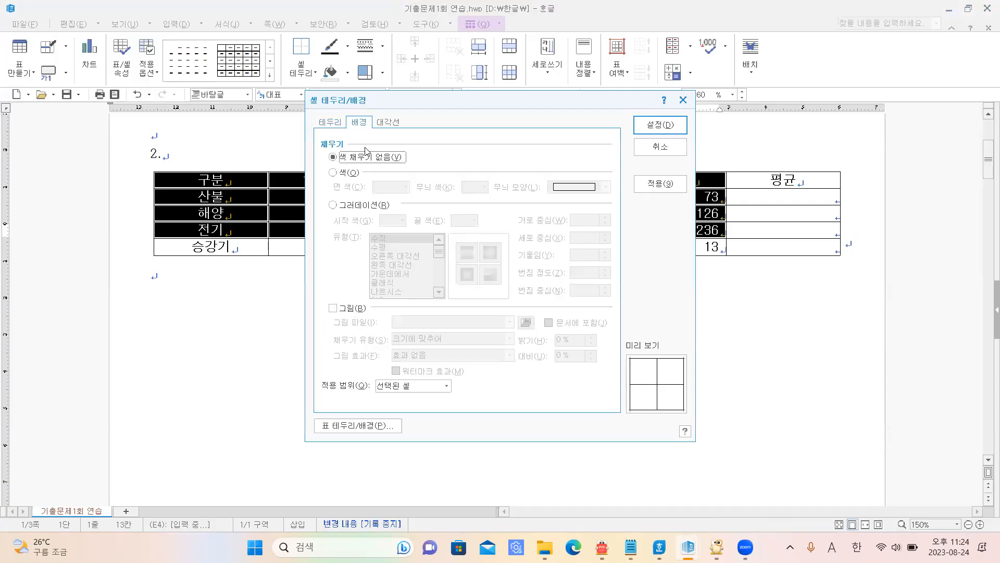
click(334, 173)
click(406, 187)
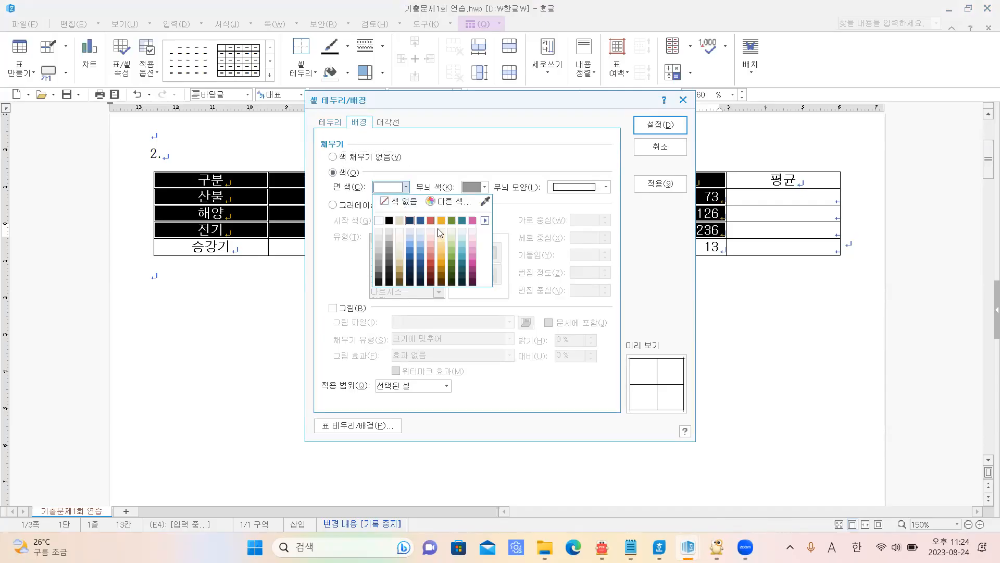
click(486, 221)
click(517, 238)
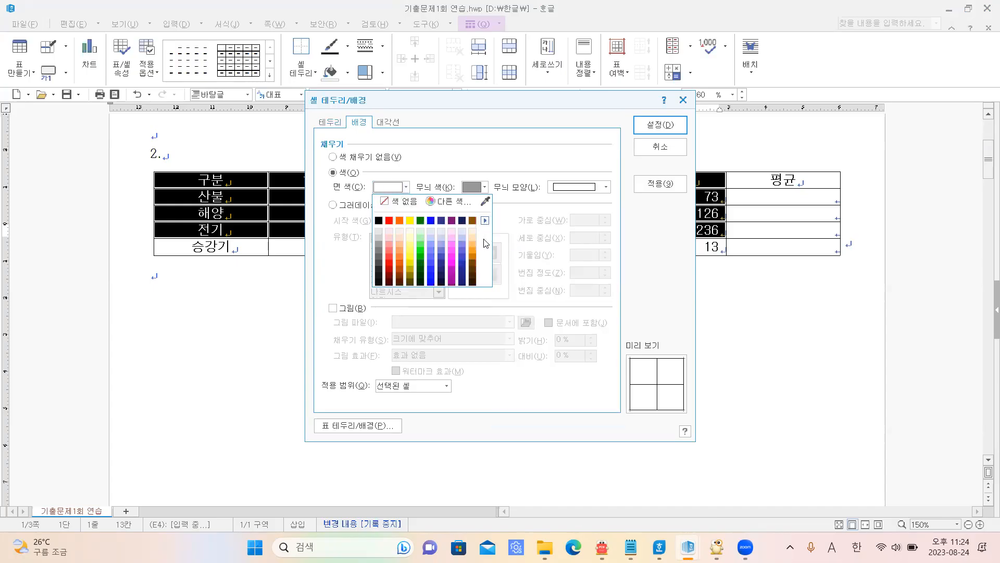
click(411, 221)
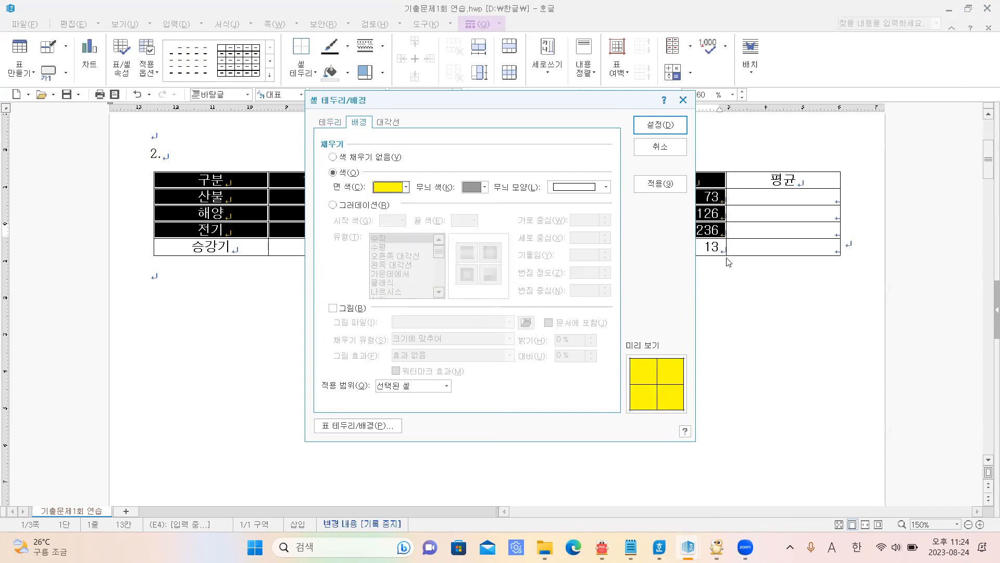
click(660, 125)
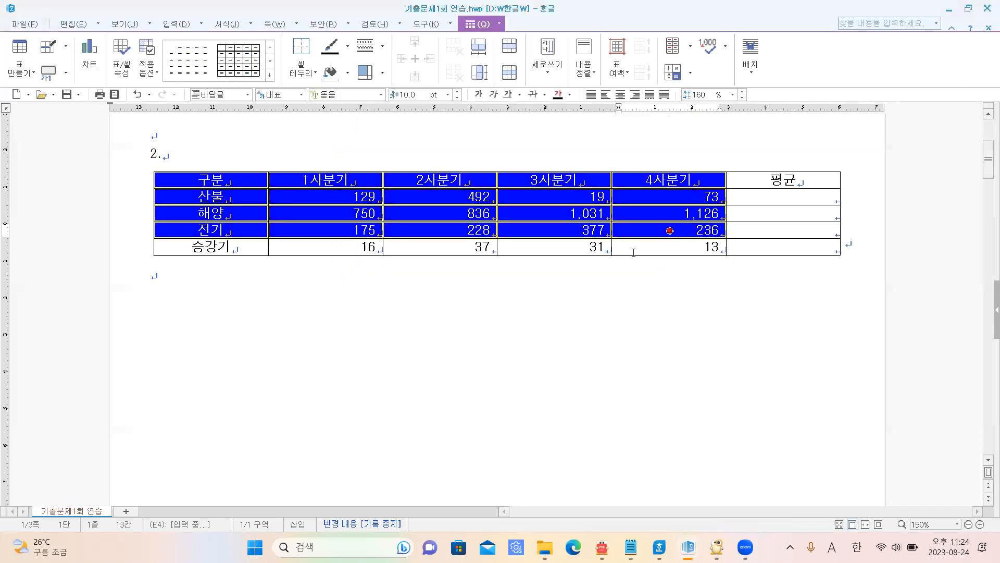
click(566, 370)
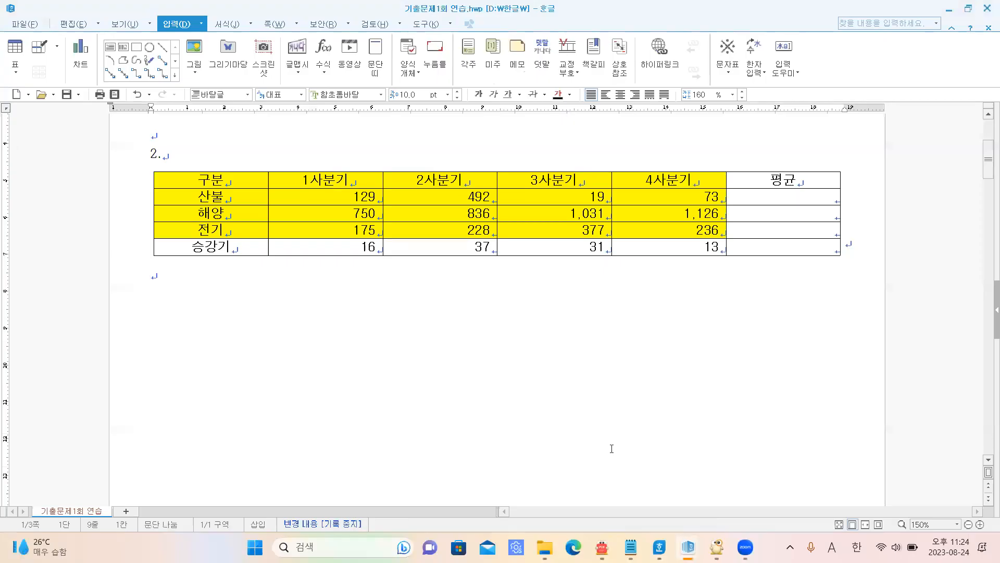
Step: Review the average condition and the 평균 column of the sample table in the exam PDF, then return to the 기출문제1회 연습.hwp document
mouse_move(602, 547)
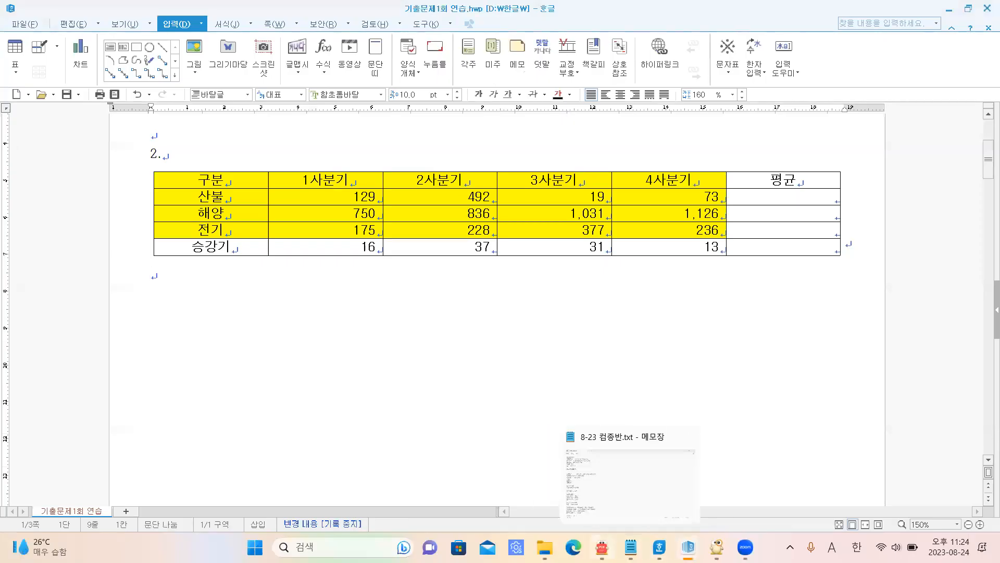
click(601, 547)
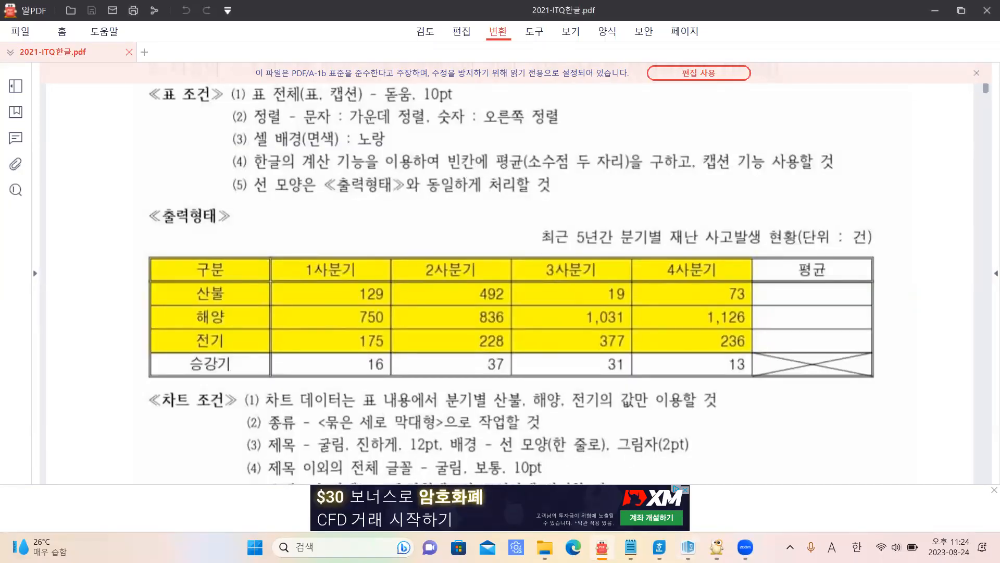
mouse_move(688, 547)
click(730, 521)
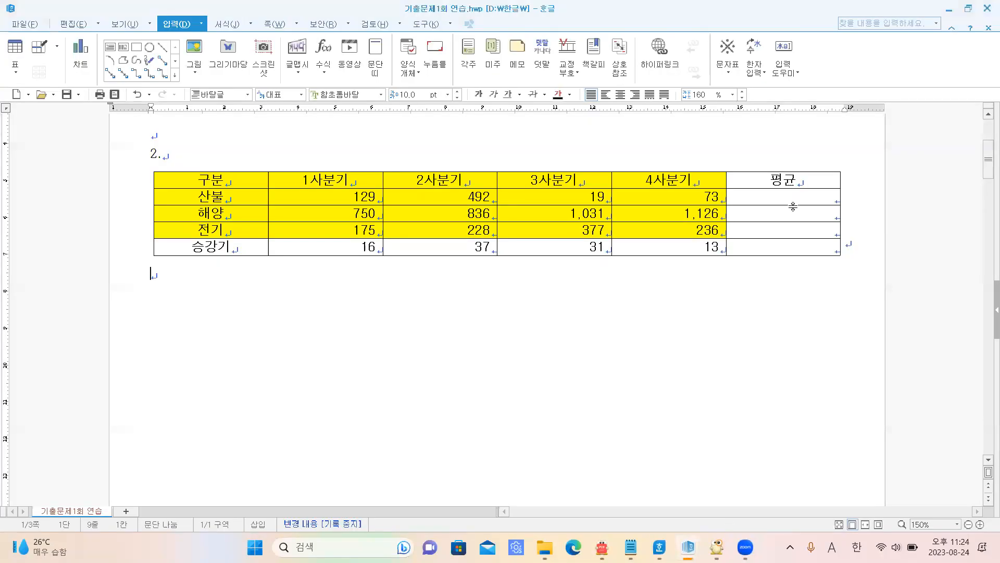
click(605, 546)
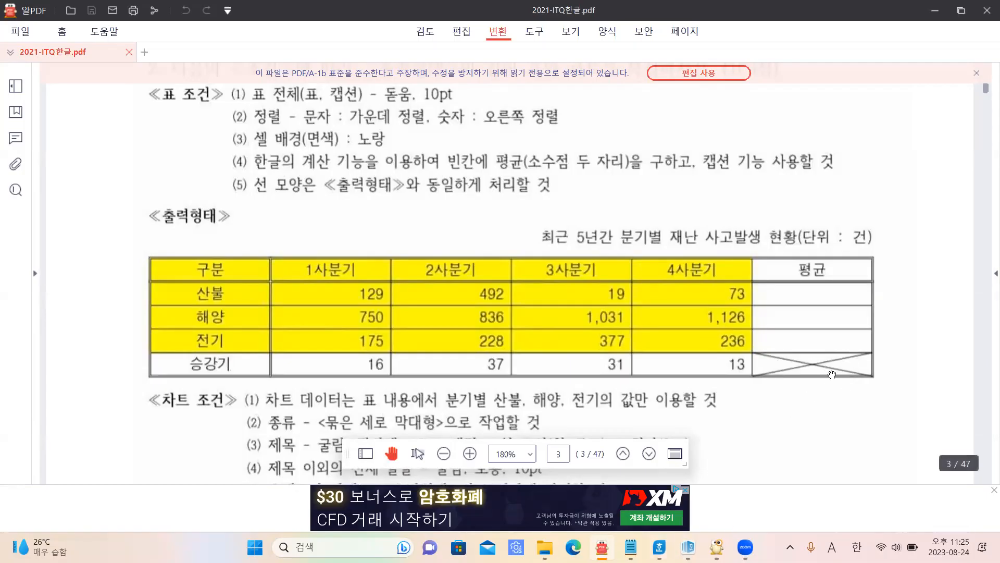
mouse_move(688, 547)
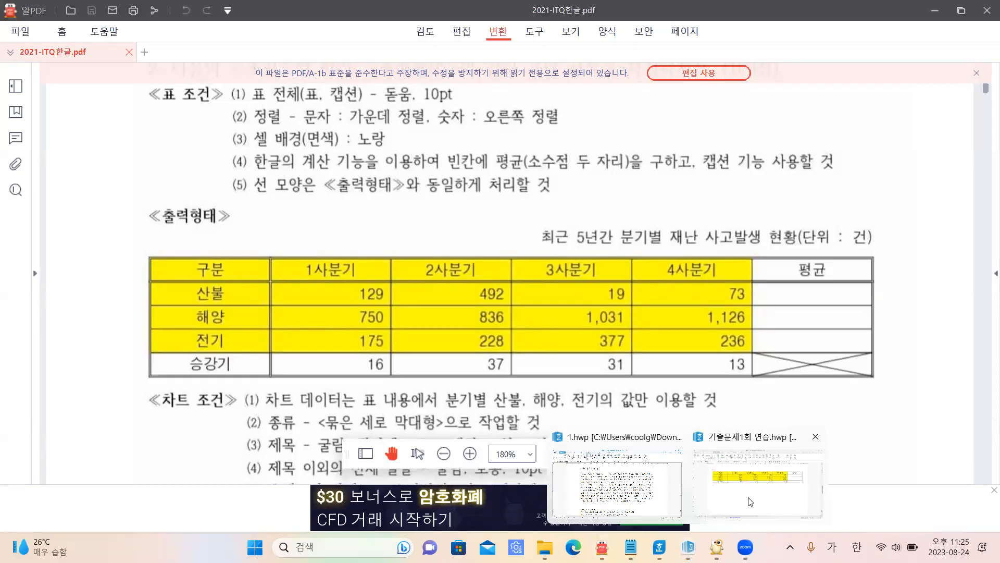
click(751, 503)
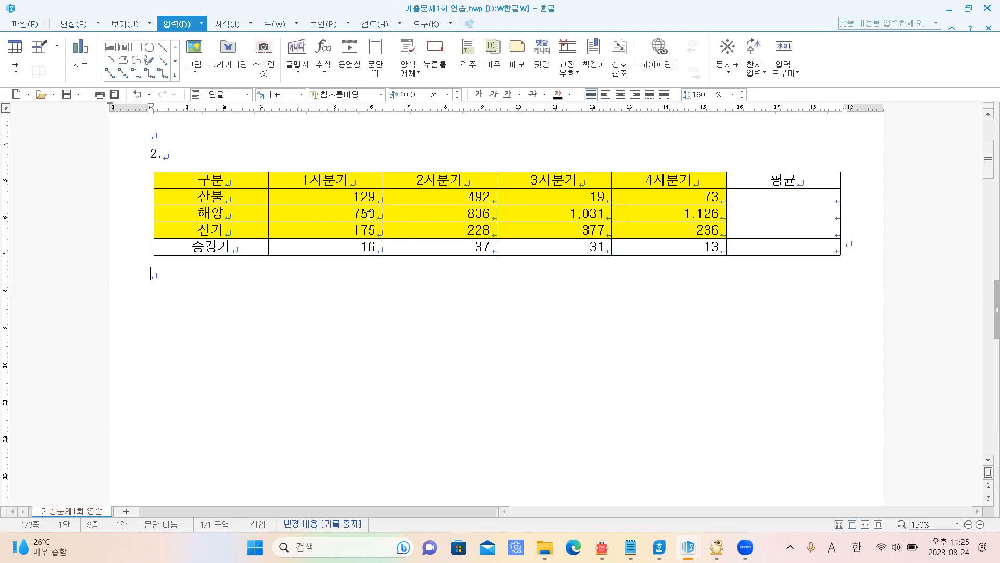
Step: Calculate the averages of the 산불, 해양 and 전기 rows into the 평균 column with the block average formula
click(349, 197)
drag(349, 194, 790, 236)
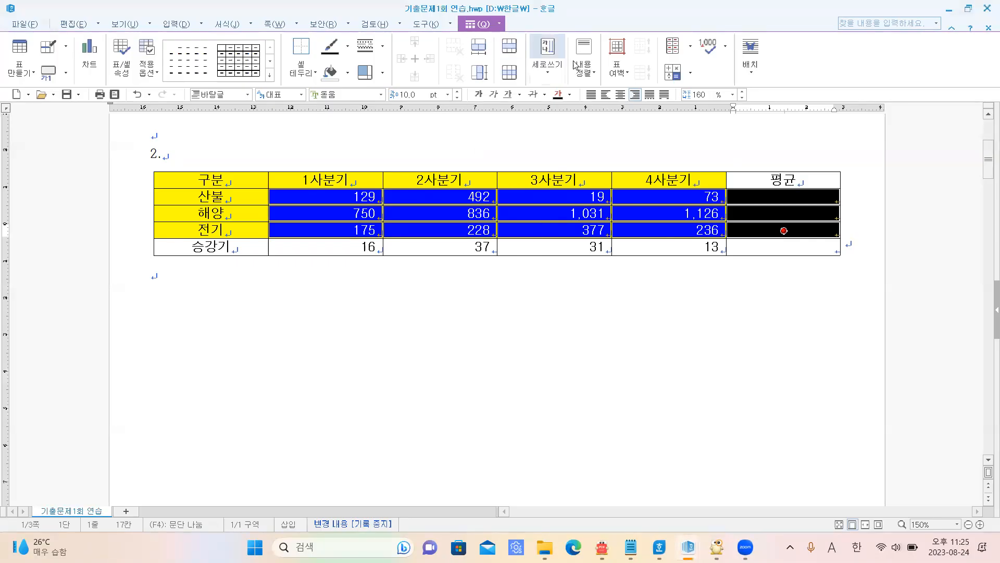
click(672, 75)
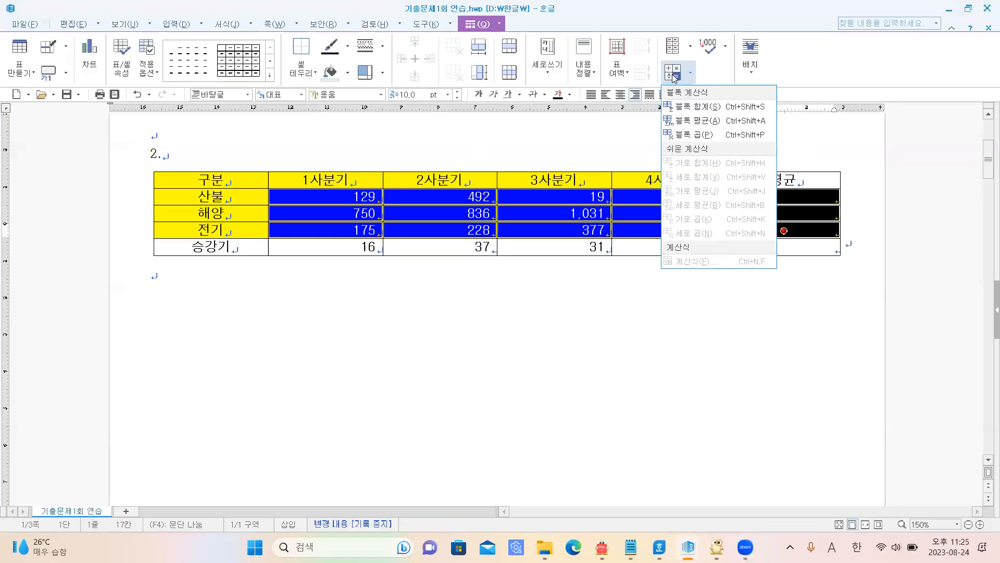
click(689, 121)
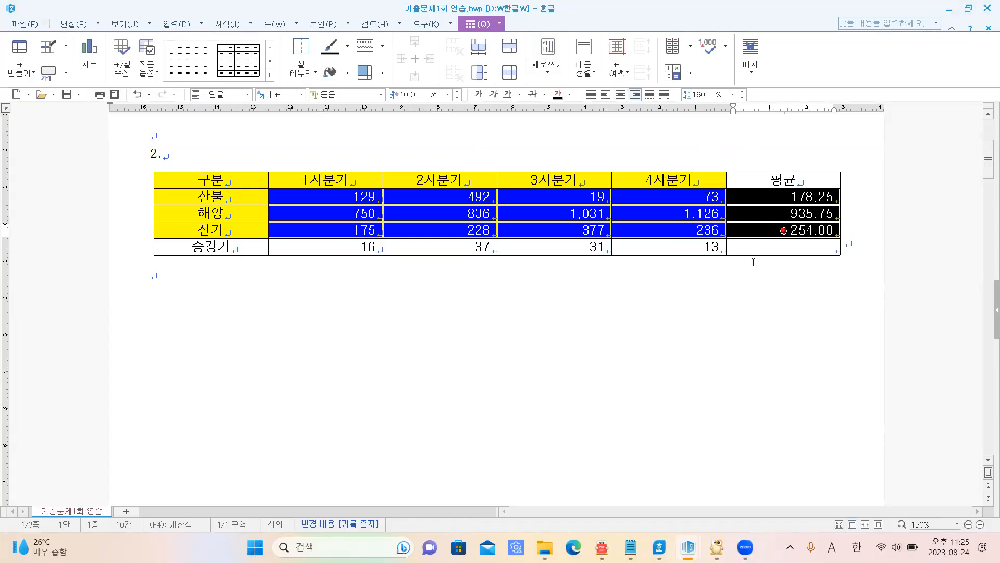
click(575, 362)
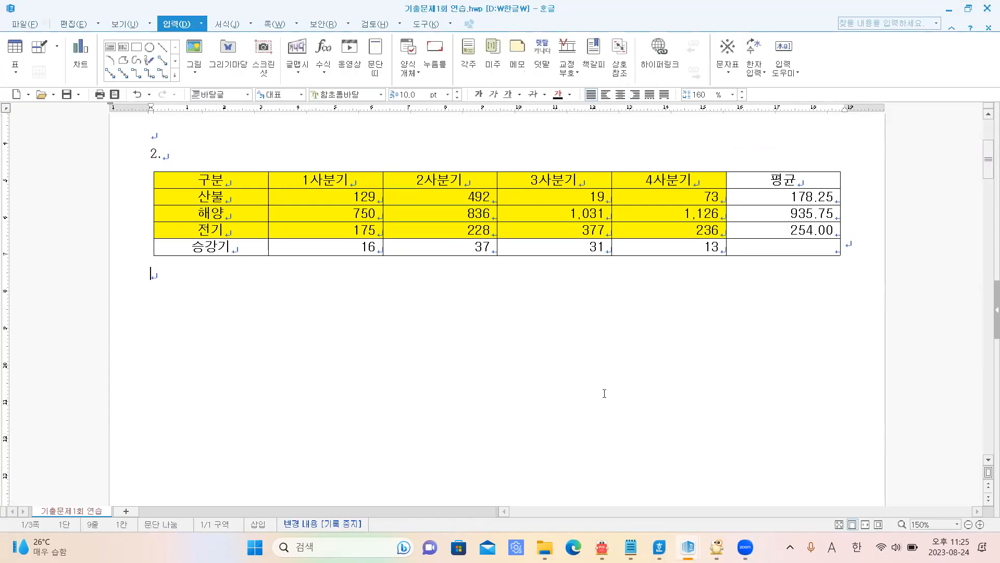
Step: Check the caption requirement in the exam PDF, then add a caption above the question 2 table in 기출문제1회 연습.hwp
click(605, 546)
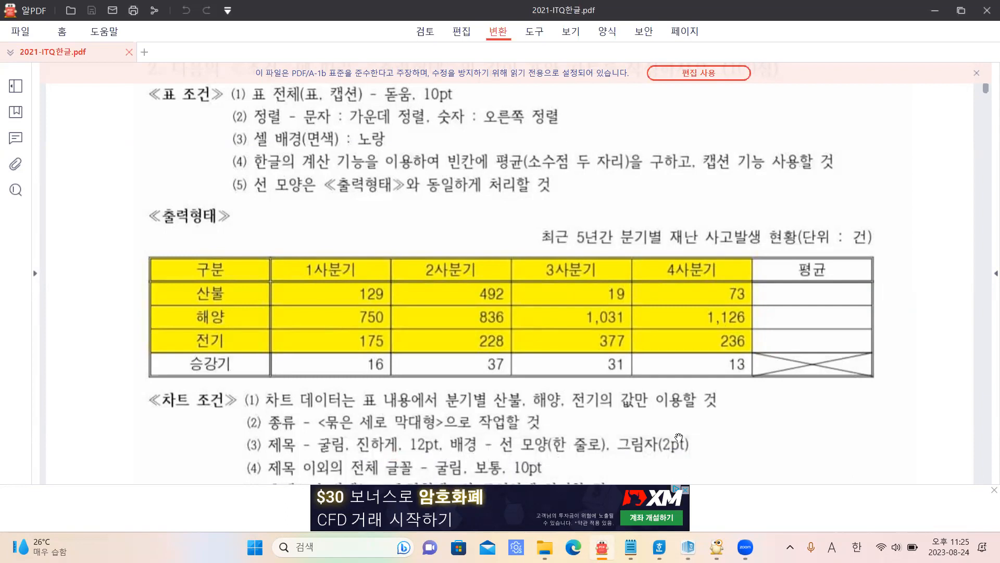
mouse_move(682, 544)
click(734, 508)
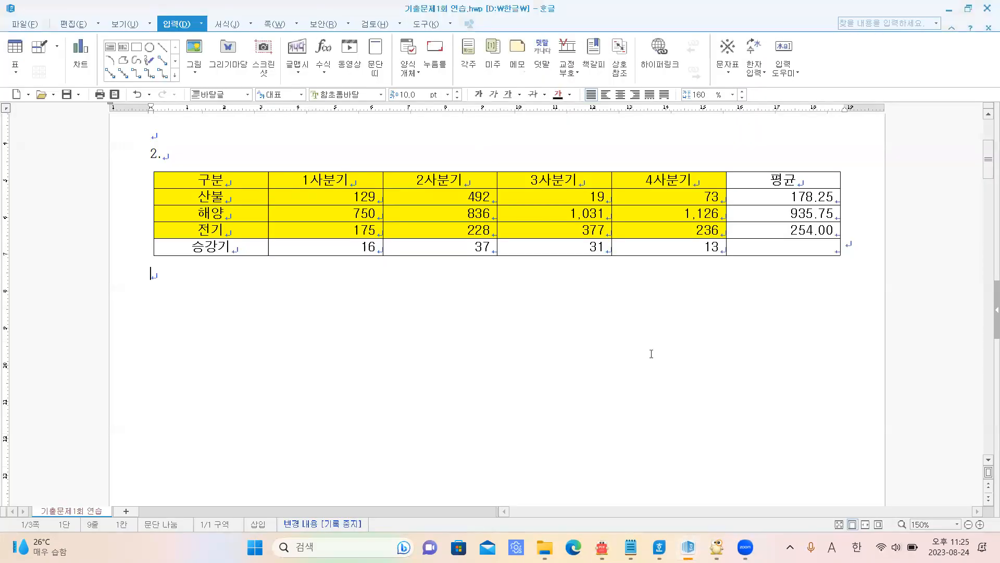
scroll(731, 371, up, 2)
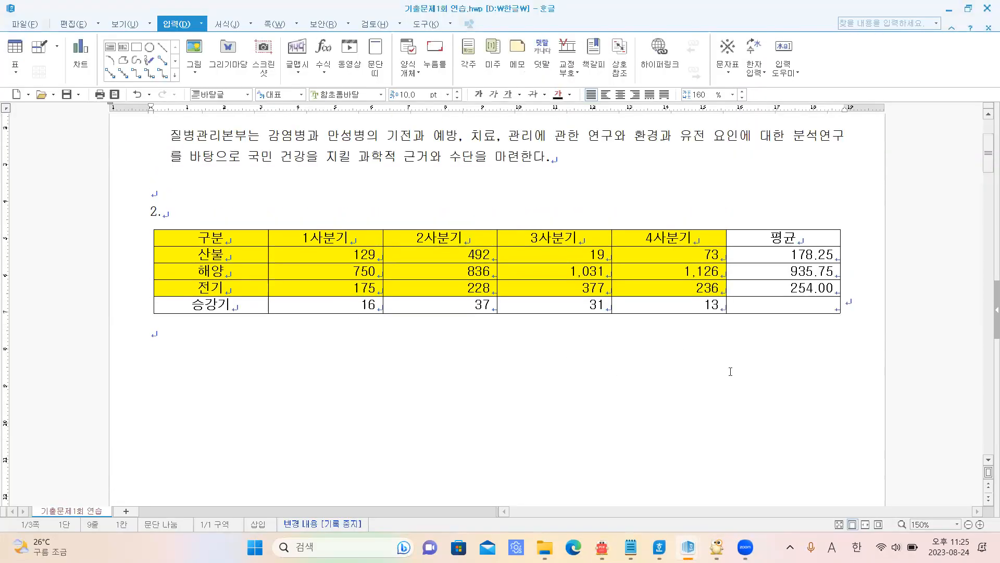
click(466, 271)
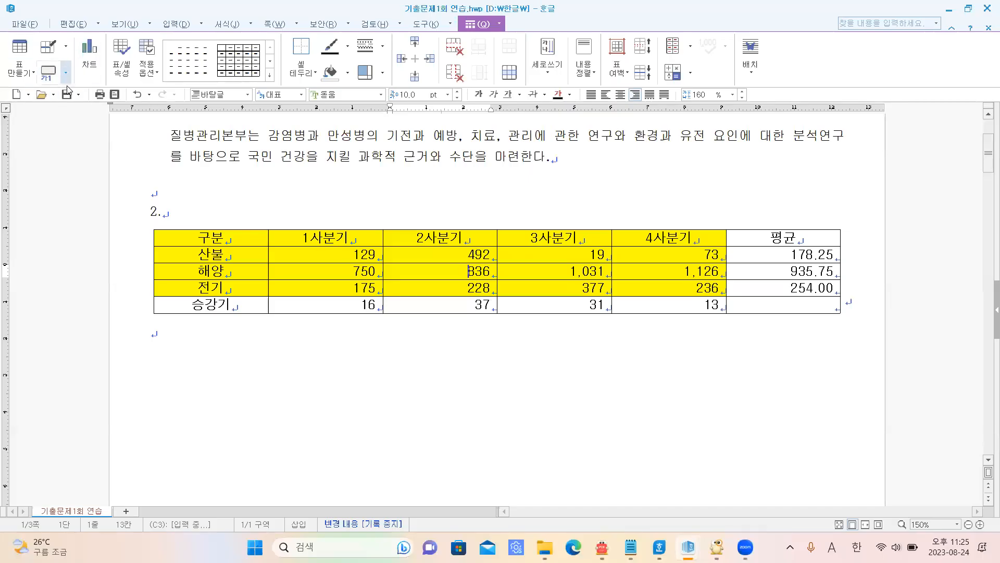
click(601, 547)
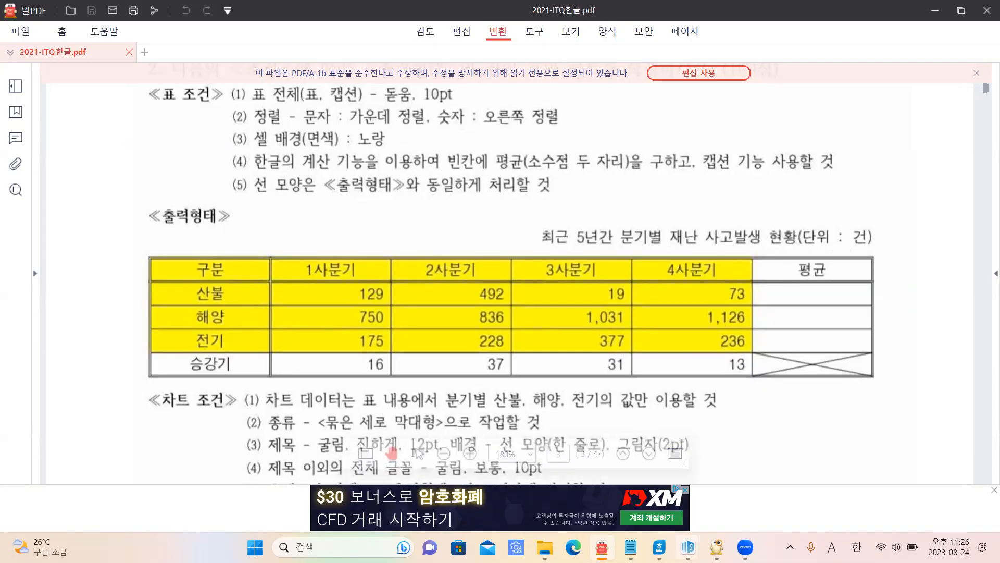
mouse_move(688, 547)
click(761, 505)
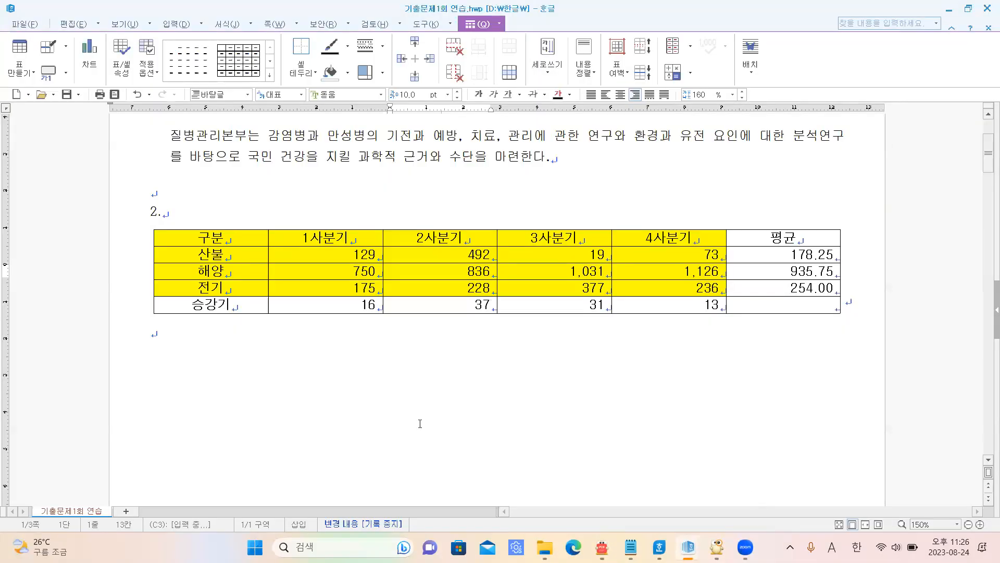
click(67, 76)
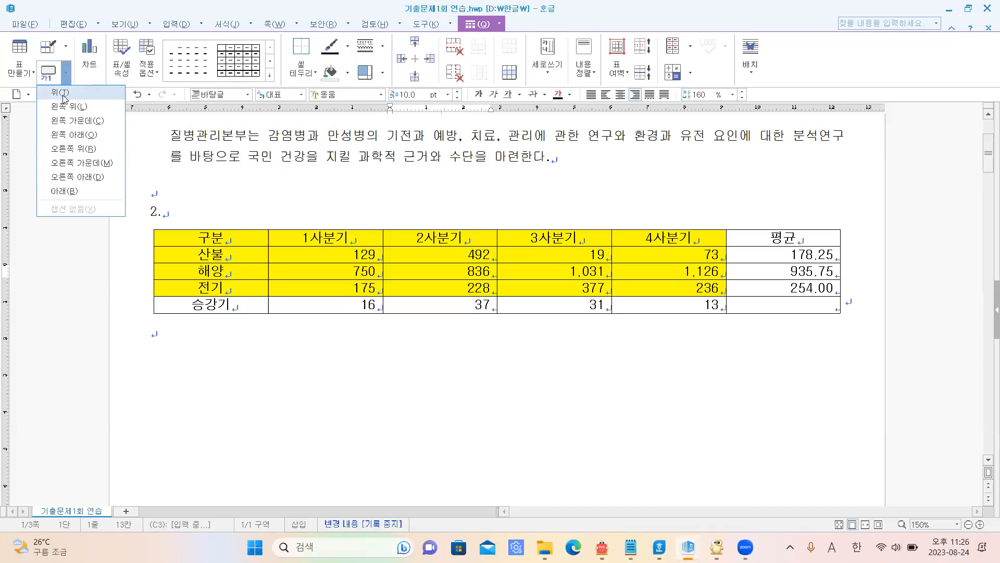
click(63, 96)
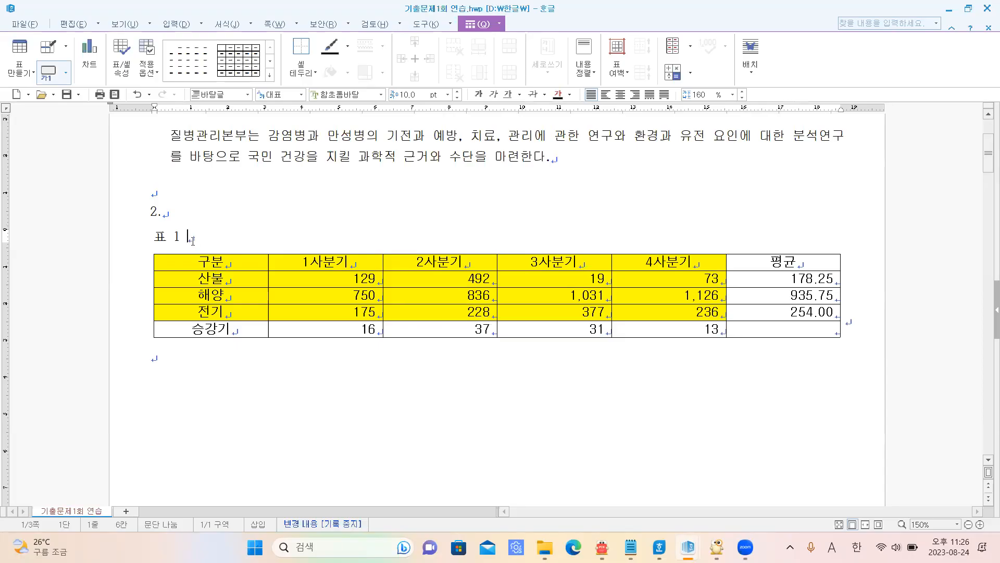
Step: Replace the table's default caption text with "최근 5년간 분기별 재난", following the sample output in the exam PDF
drag(190, 239, 144, 238)
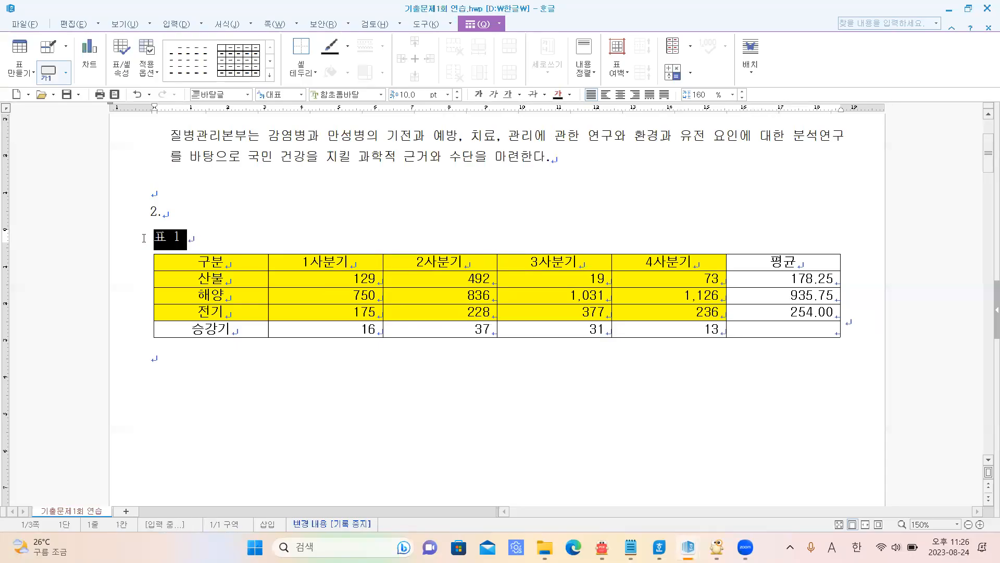
key(F12)
click(602, 547)
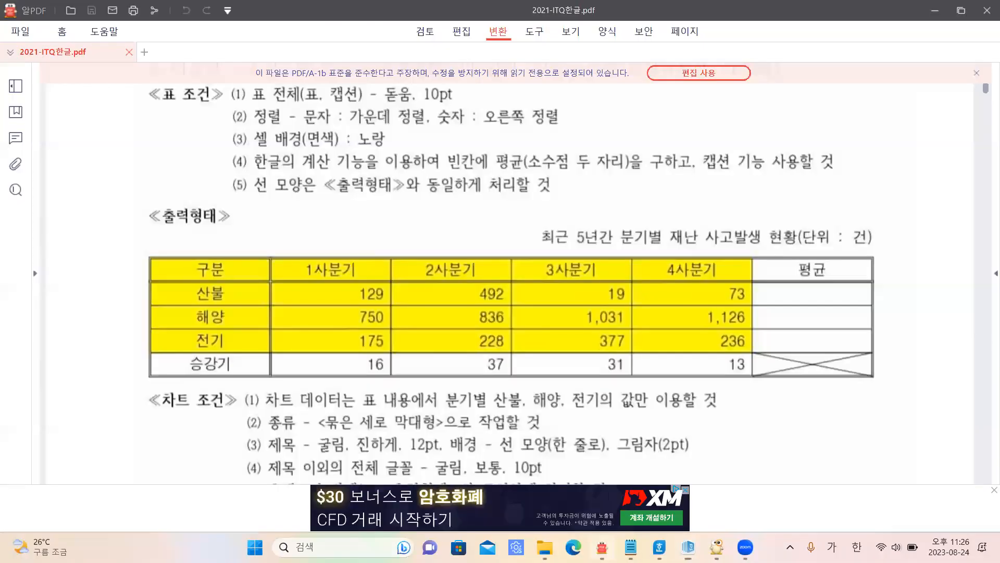
click(602, 548)
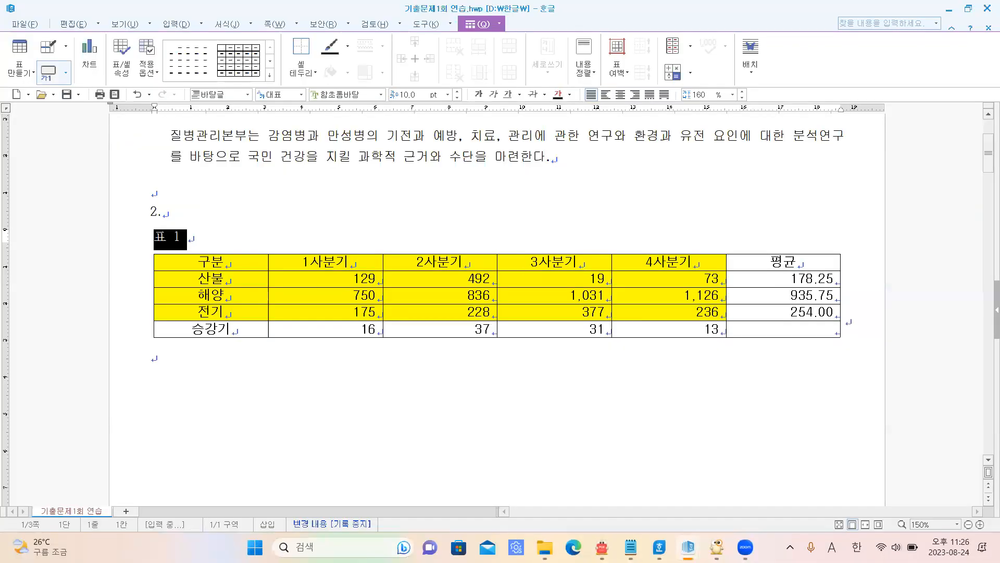
text(초근)
key(BackSpace)
key(BackSpace)
key(BackSpace)
text(최근 )
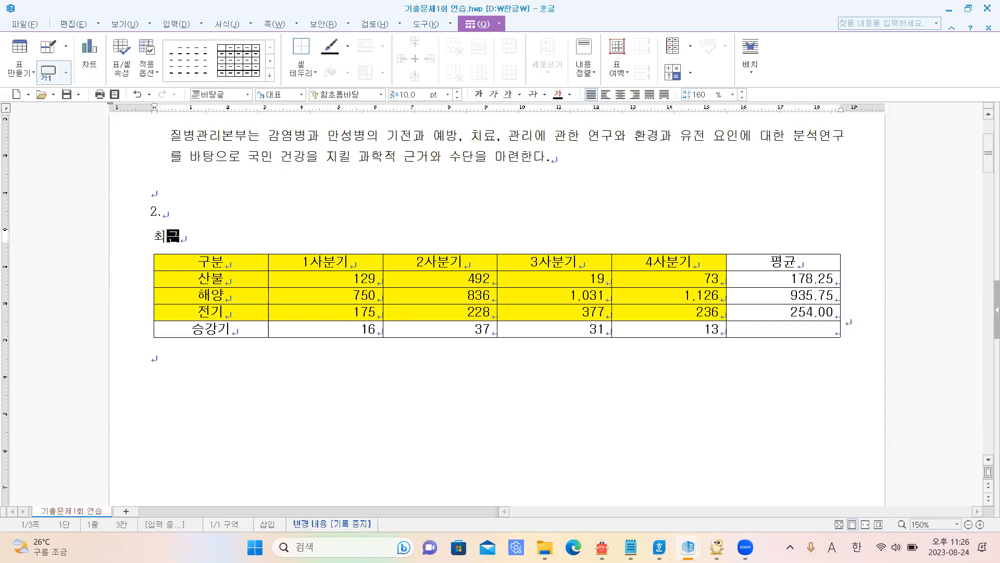
text(5년가)
click(601, 547)
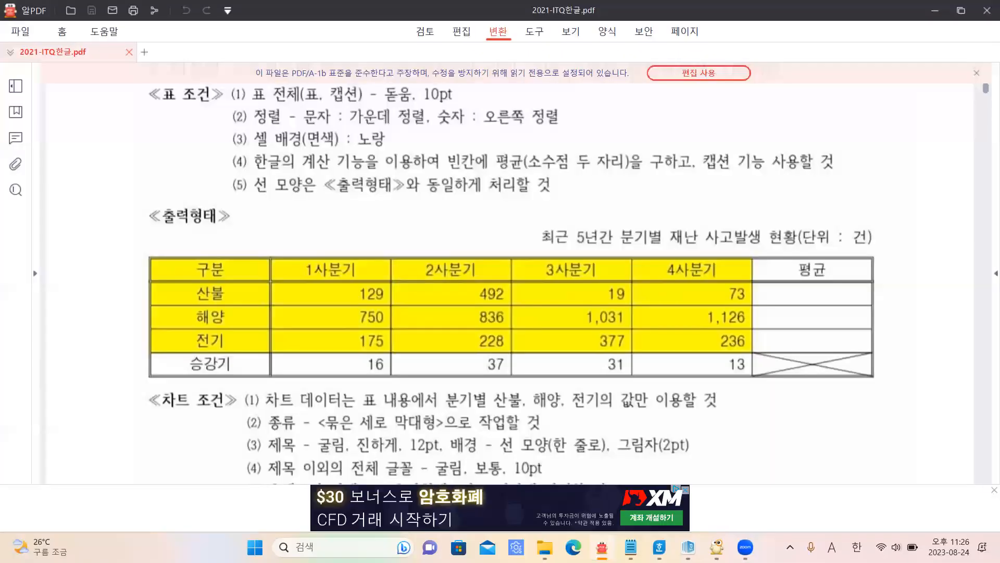
key(alt+Tab)
text(ㅂ)
text(분기별 재ㄴ)
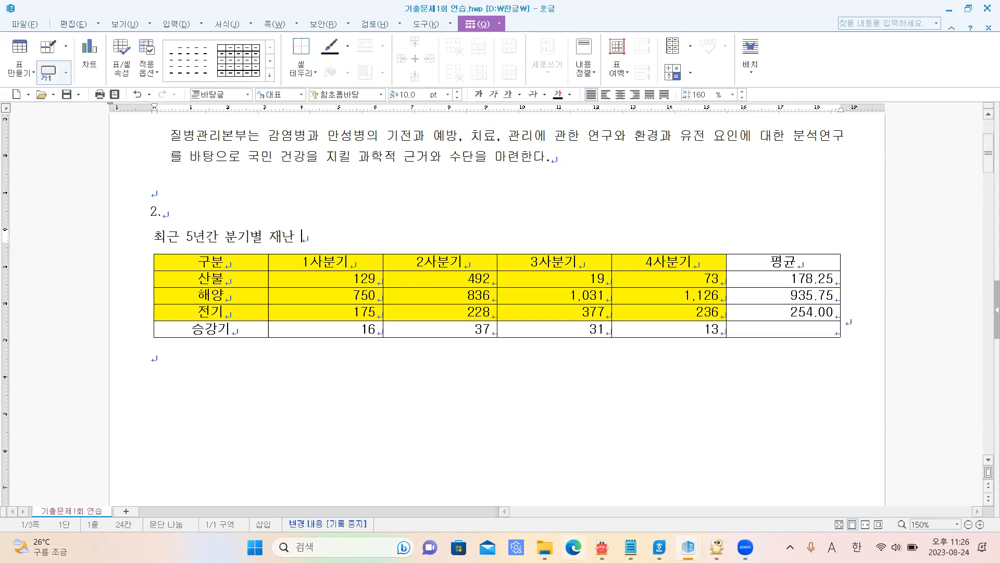
Step: Continue the table caption with "사고발생 현황(단위 : 원)" after checking the sample wording in the exam PDF
click(602, 547)
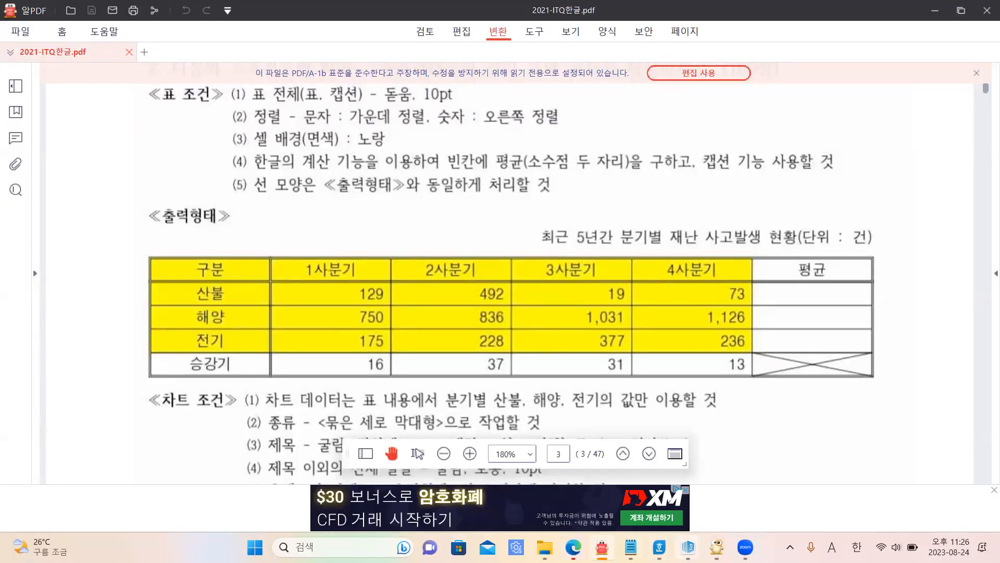
mouse_move(687, 547)
click(781, 479)
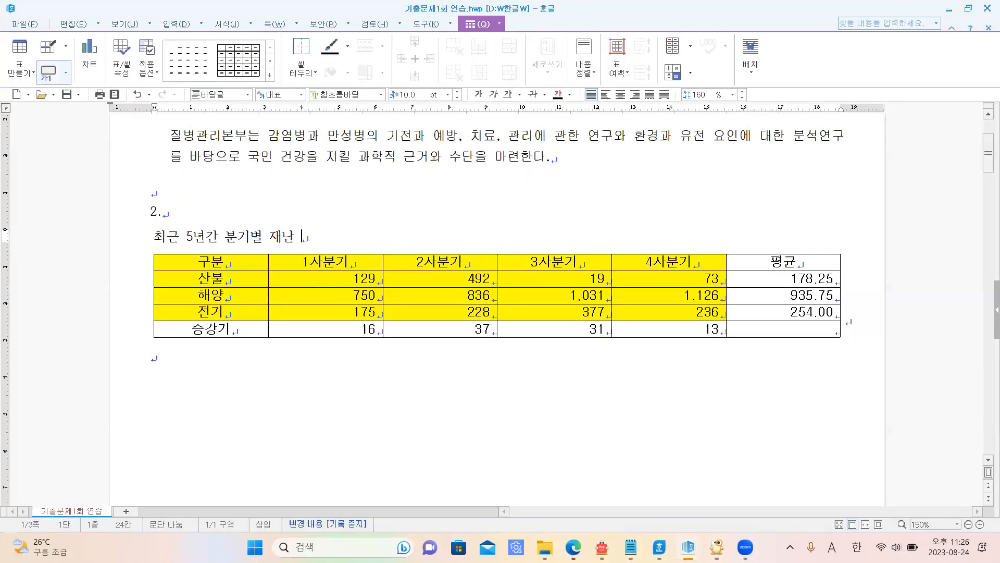
text(ㅏ고발새)
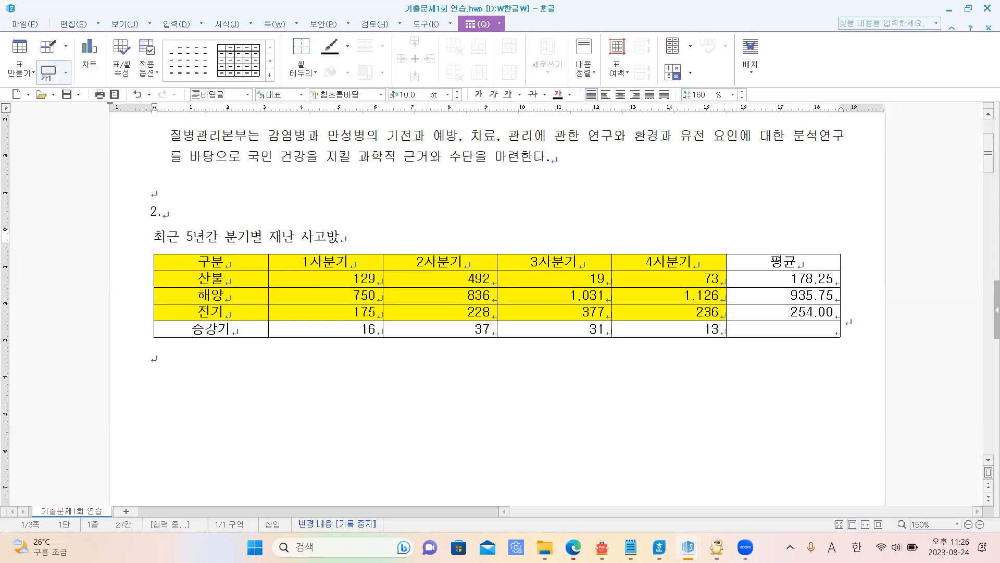
text(ㅇ 현황()
text(다)
text(ㄴ위:)
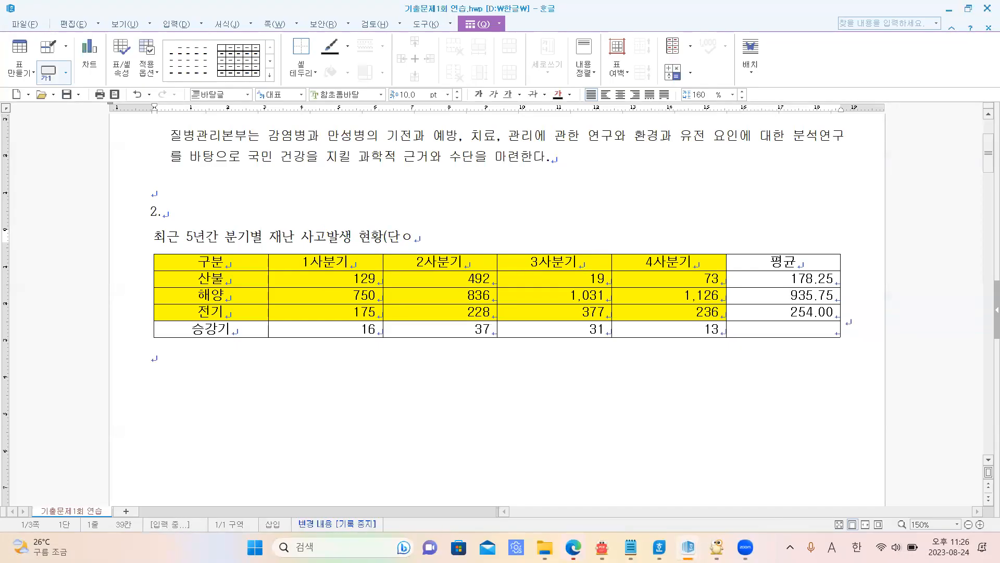
text( 원))
Step: Compare the caption with the exam PDF and correct its unit to 건
mouse_move(717, 547)
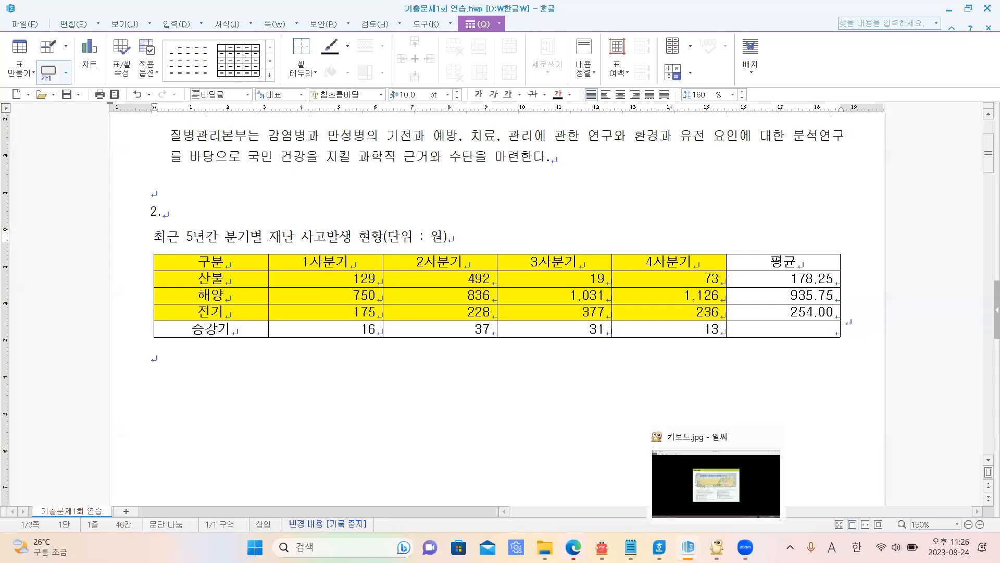
click(602, 547)
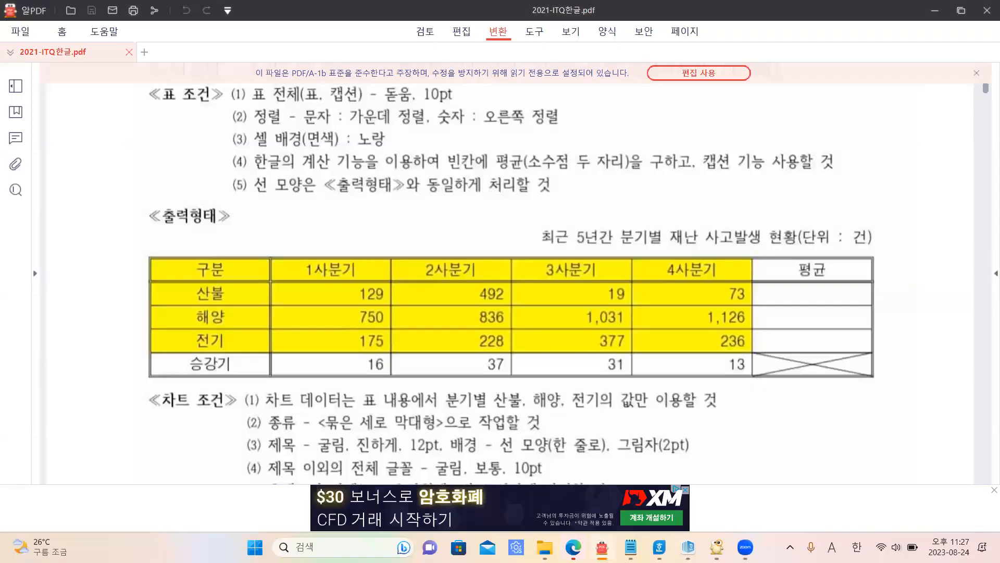
click(602, 547)
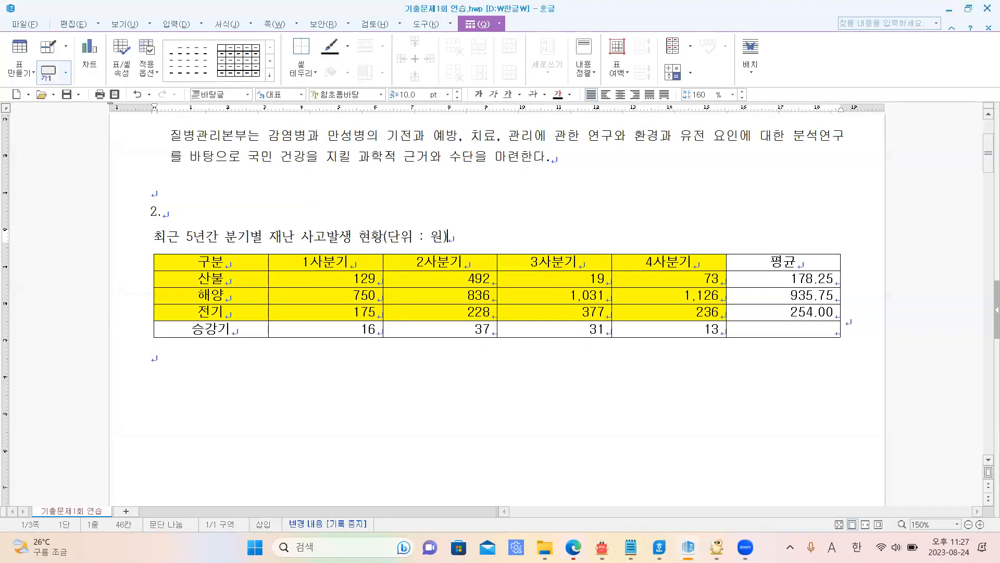
drag(441, 241, 432, 236)
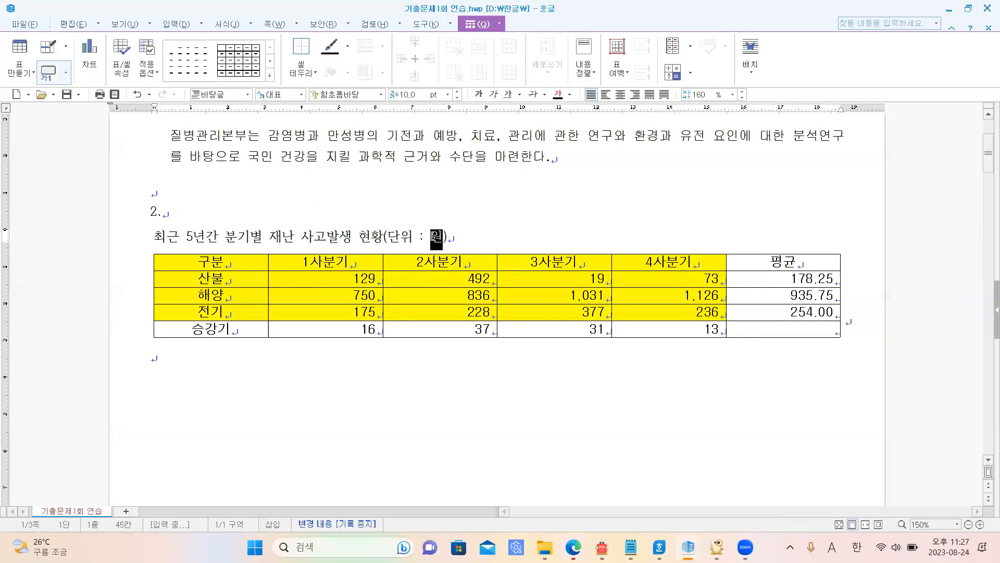
text(ㄴ)
Step: Check the font condition in the exam PDF, then set the whole caption text to the 돋움 font
key(alt+Tab)
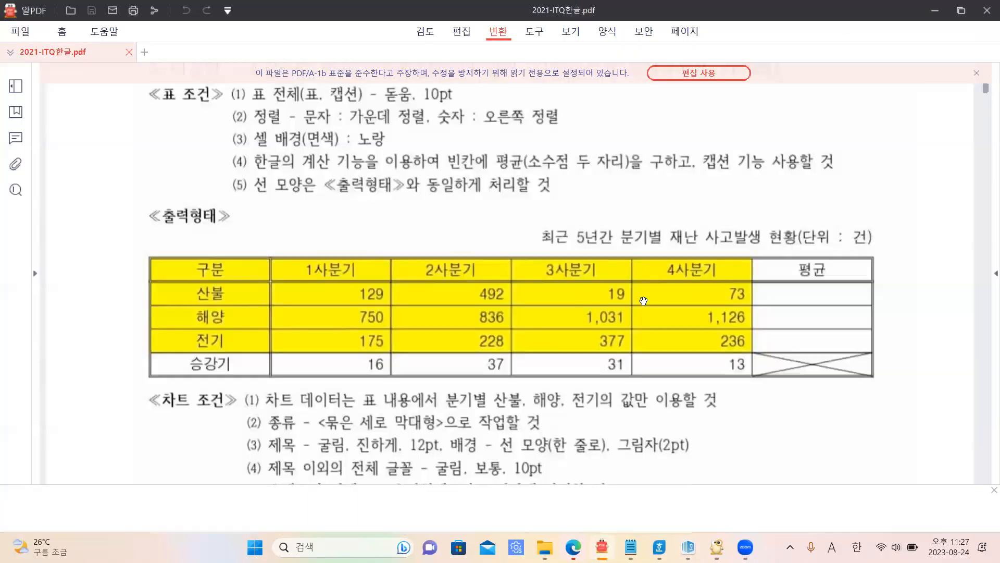
scroll(429, 130, up, 2)
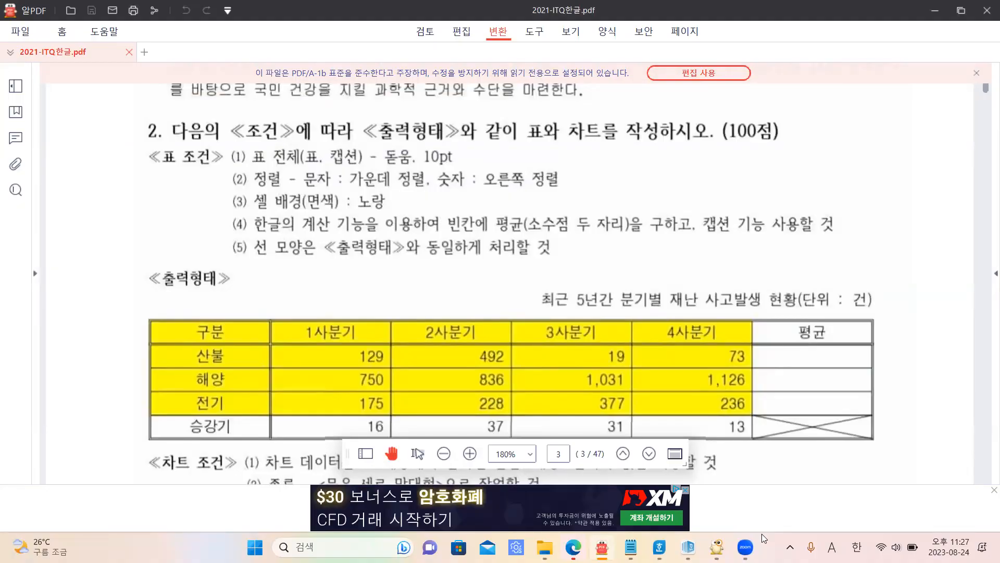
click(688, 547)
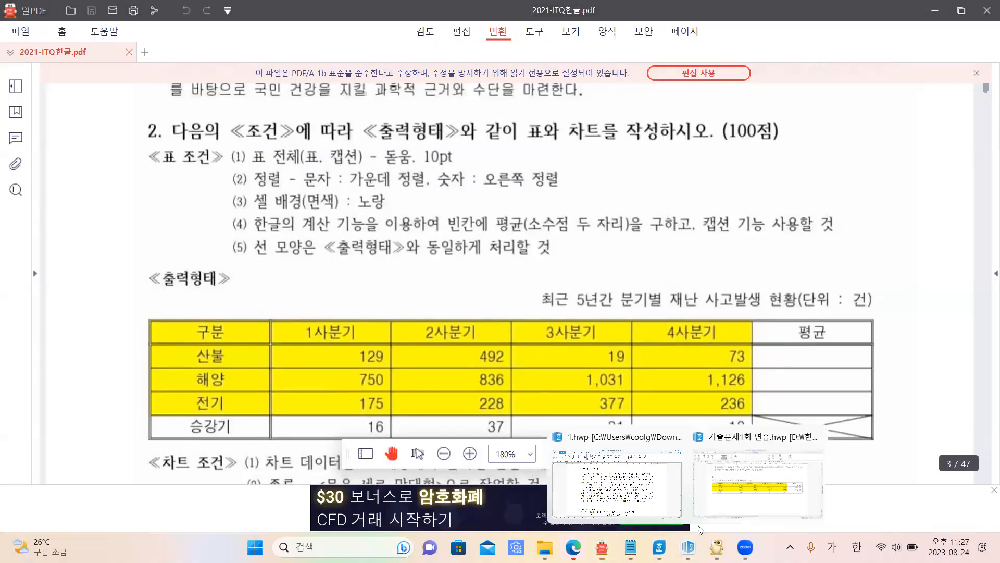
click(730, 489)
drag(459, 239, 119, 245)
click(349, 95)
text(돋)
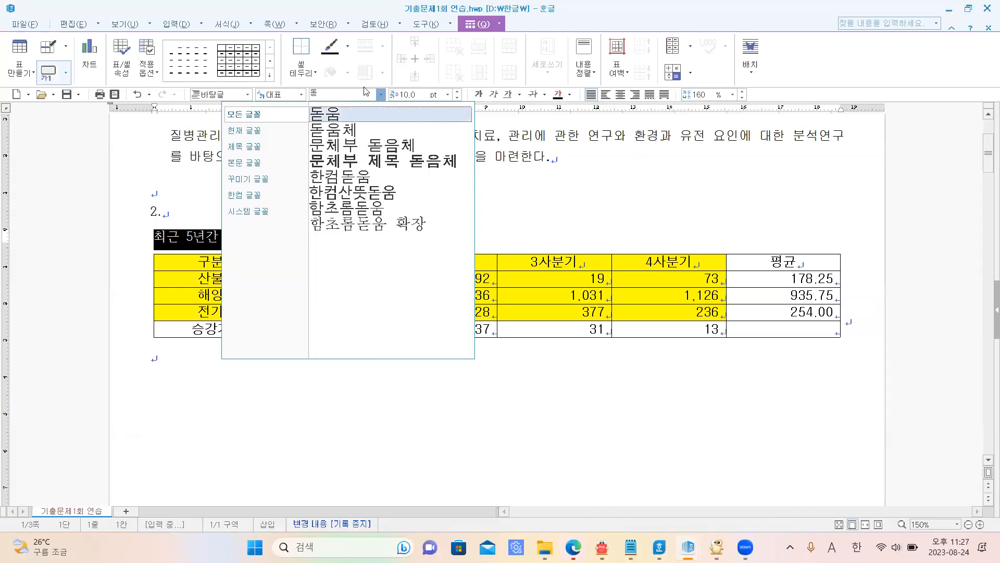
click(388, 110)
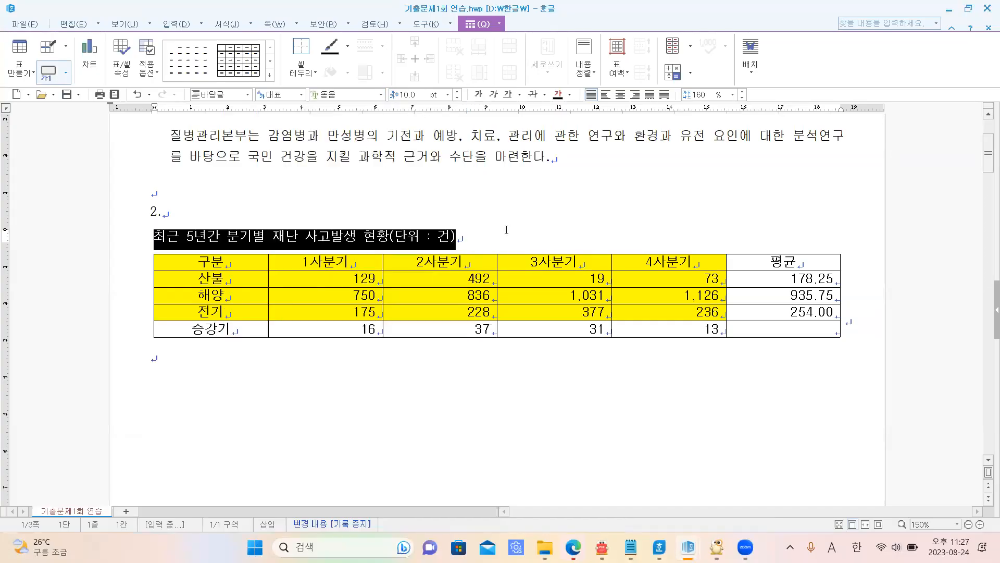
Step: Check the caption's placement in the exam PDF's sample output, then right-align the table caption
click(604, 545)
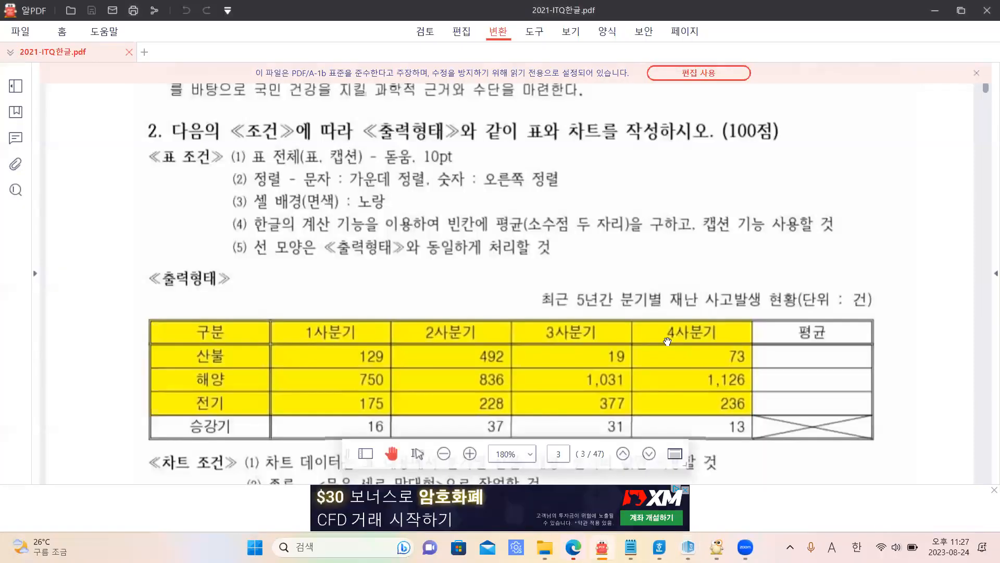
click(689, 546)
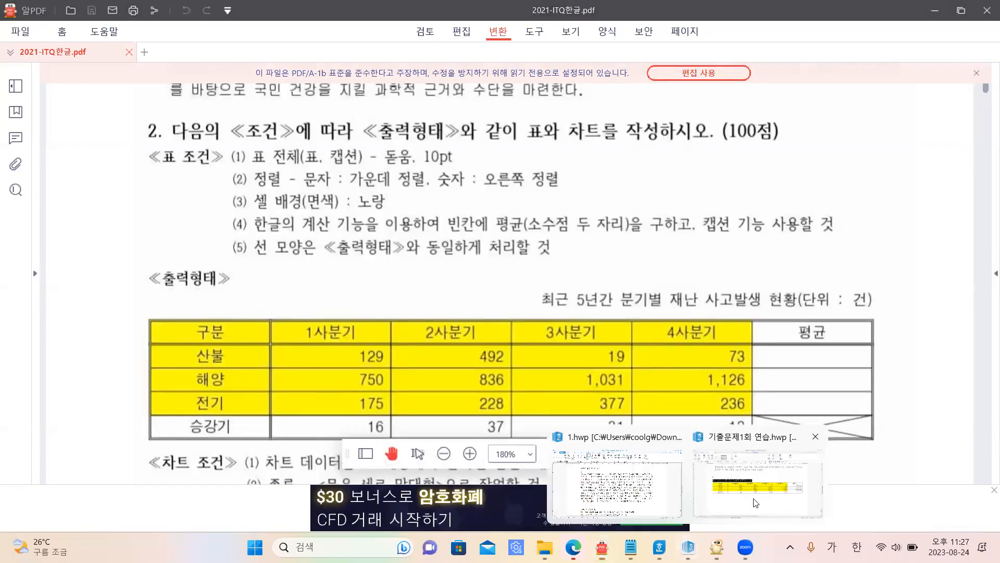
click(759, 500)
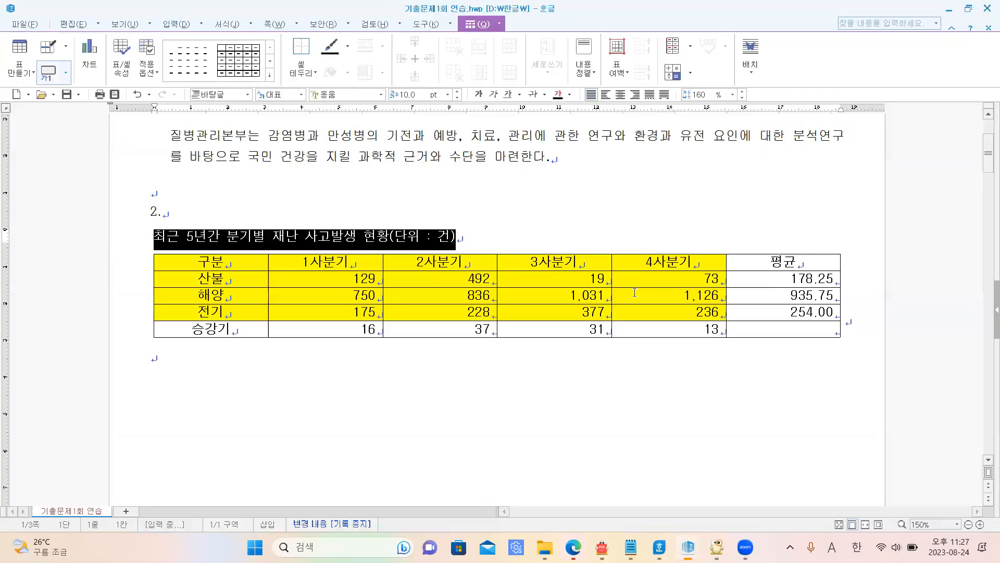
click(636, 96)
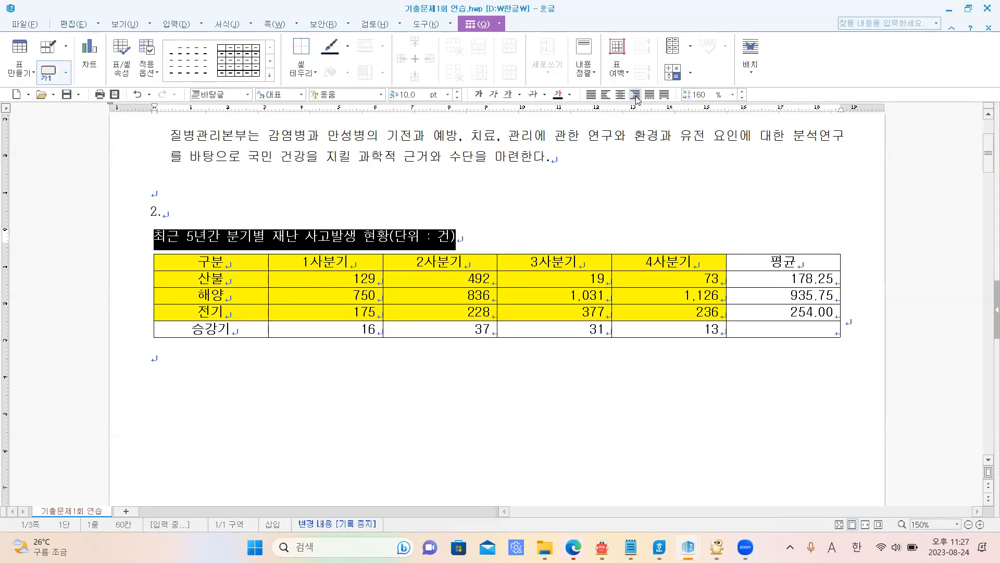
click(645, 423)
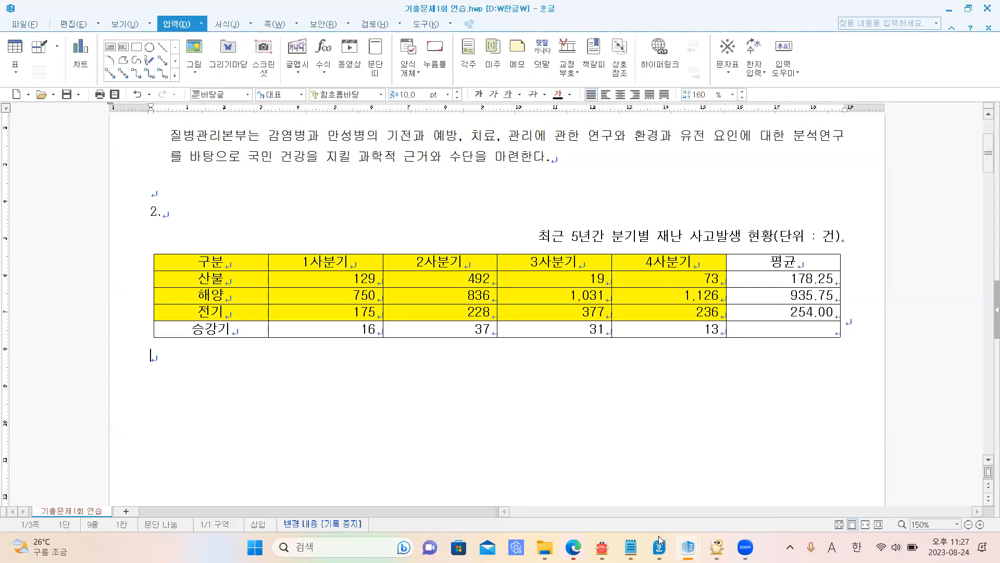
Step: Review the line-shape condition and the sample table's borders in the exam PDF, then return to the 기출문제1회 연습.hwp document
click(603, 547)
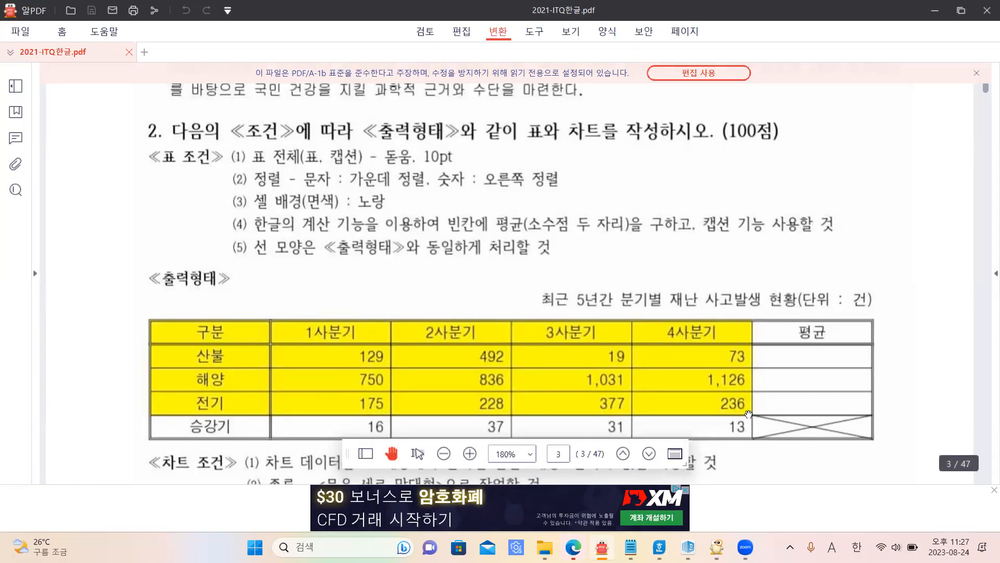
click(689, 547)
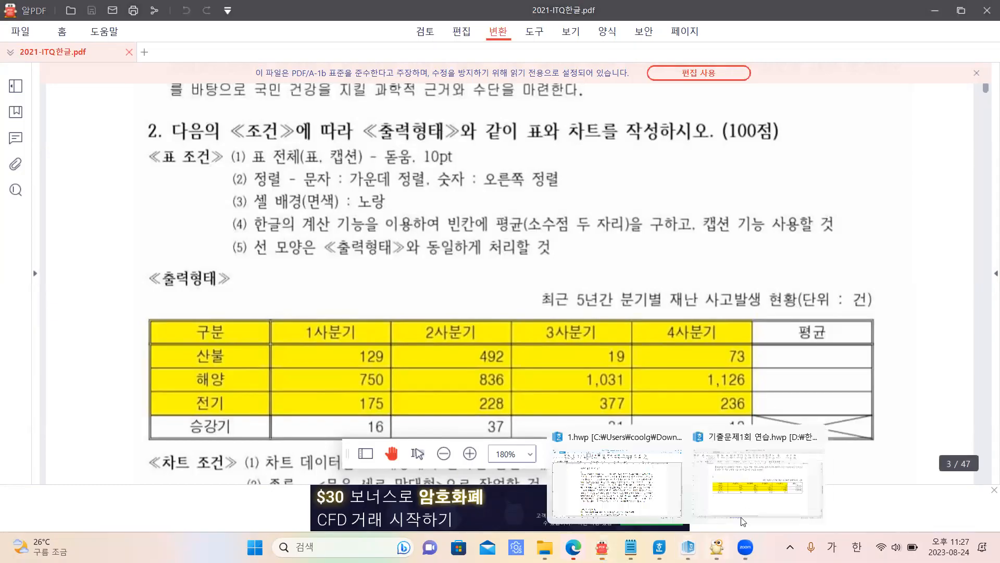
click(750, 511)
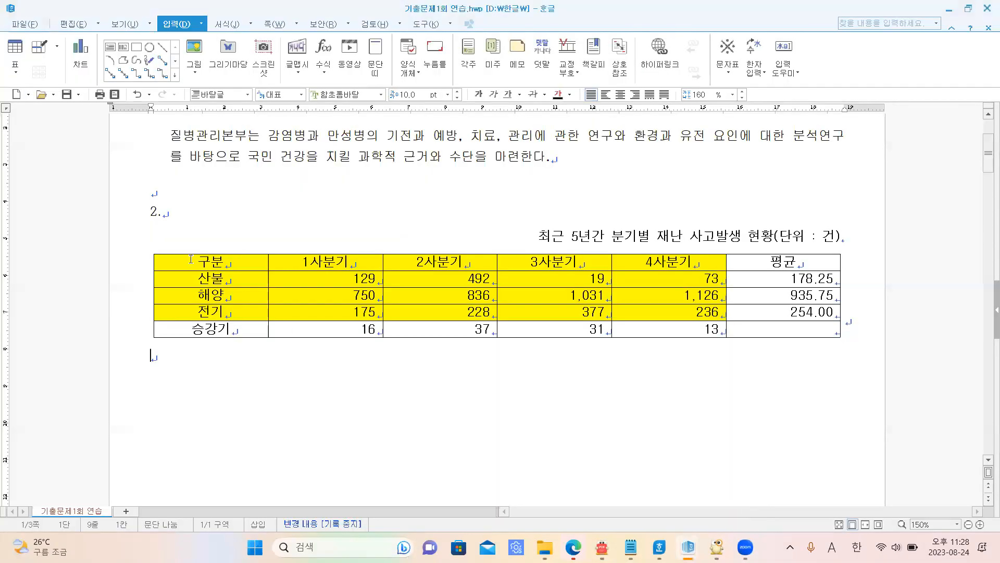
Step: Apply a 0.5 mm double solid line to the outside borders of the whole table
drag(194, 261, 814, 345)
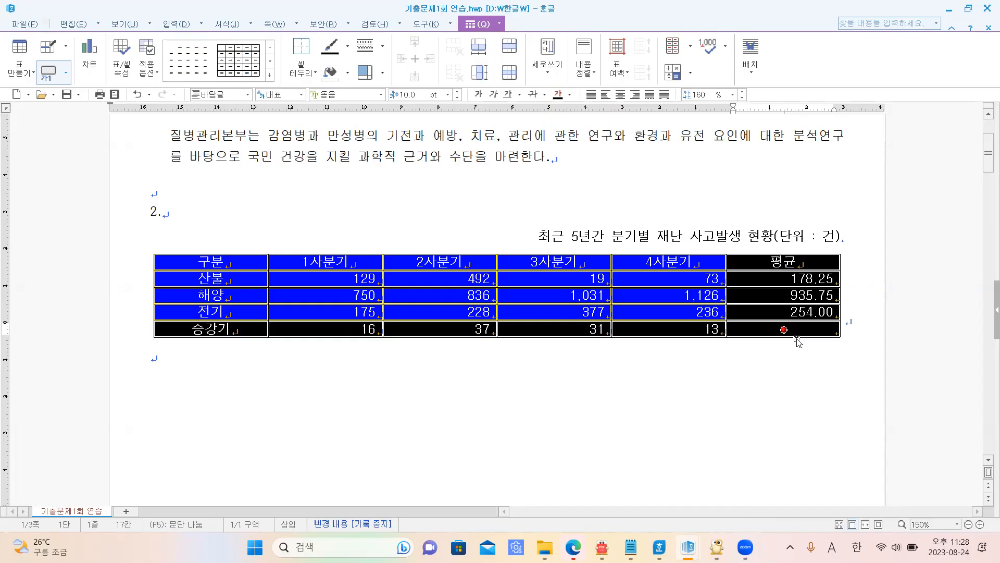
key(l)
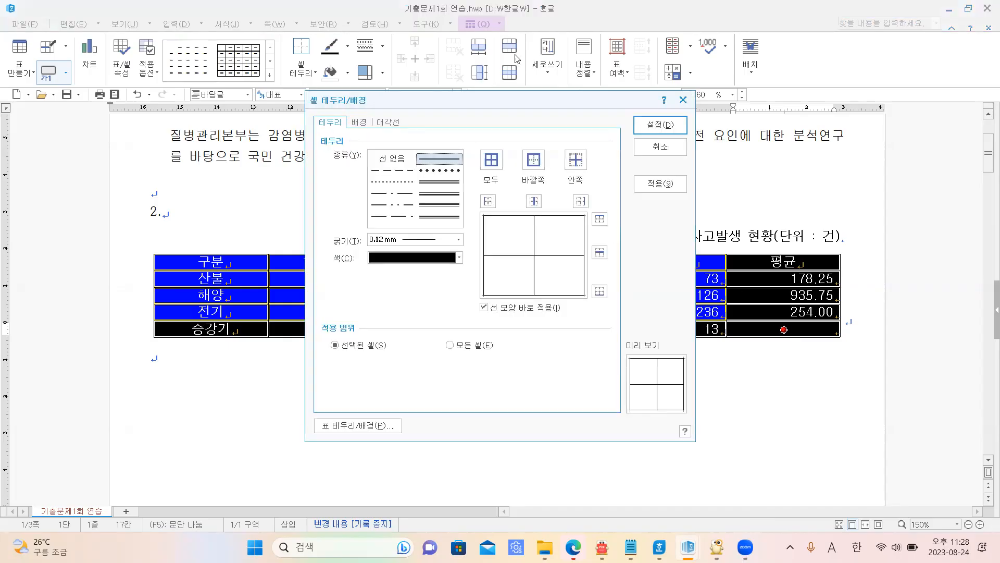
drag(485, 105, 460, 86)
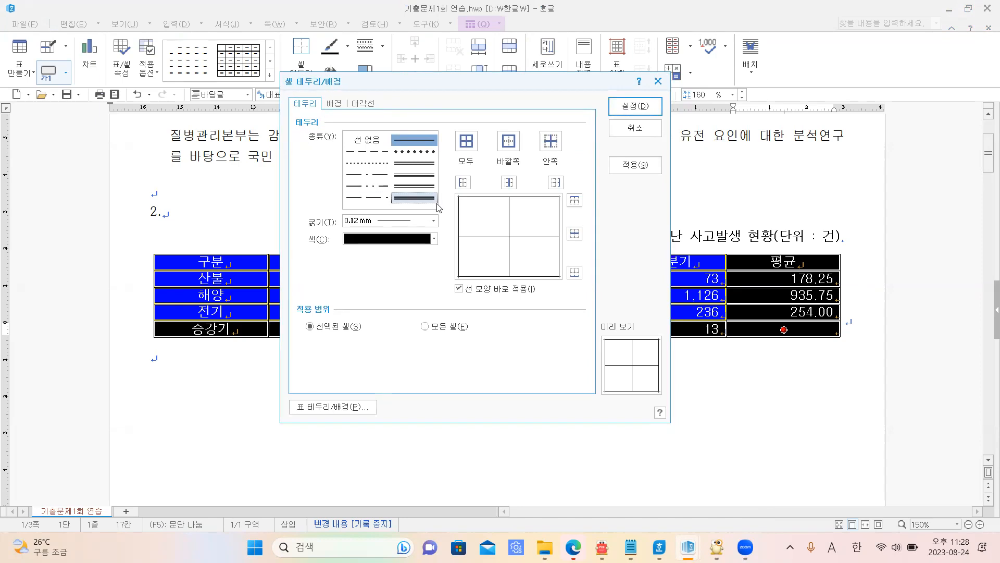
click(416, 164)
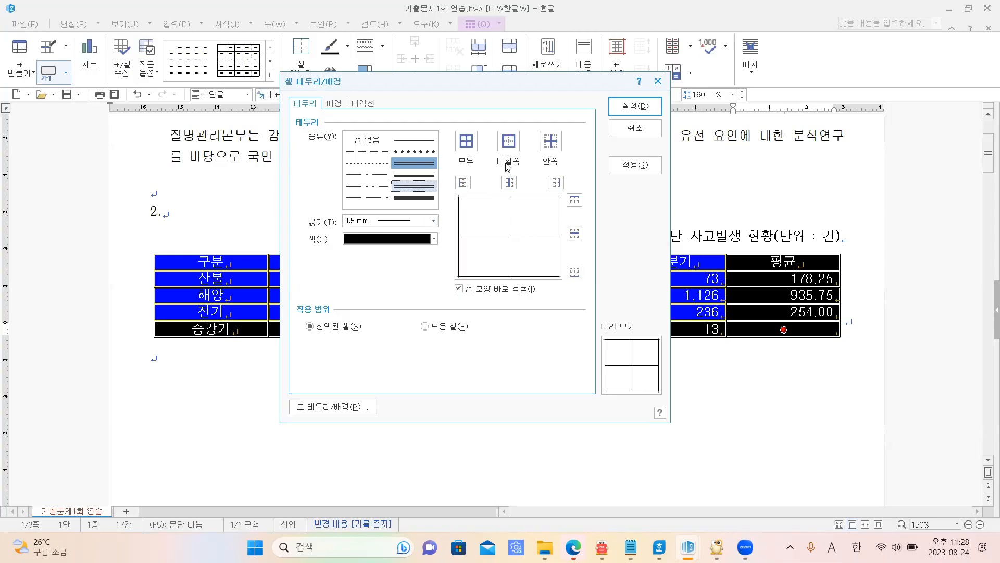
click(513, 144)
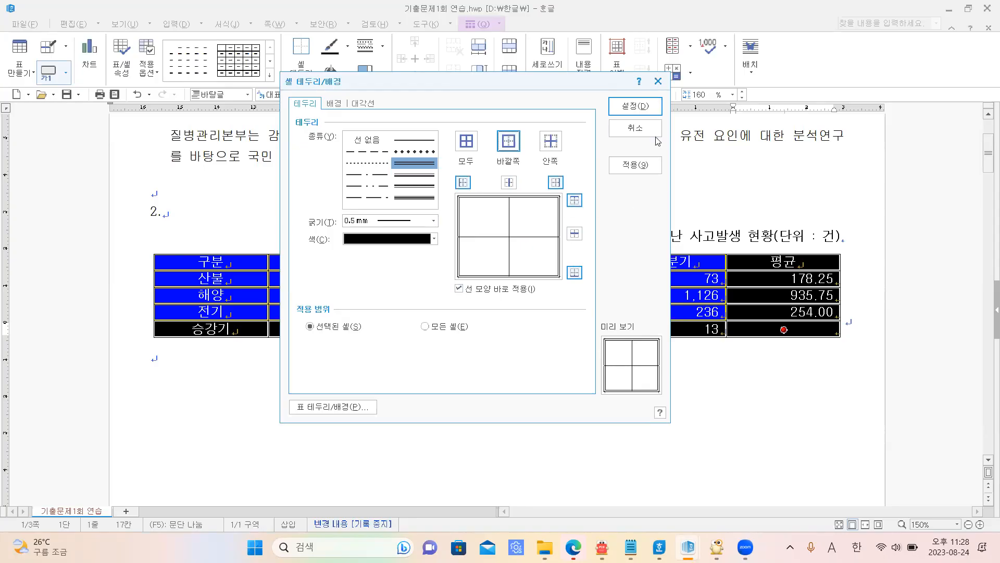
click(635, 107)
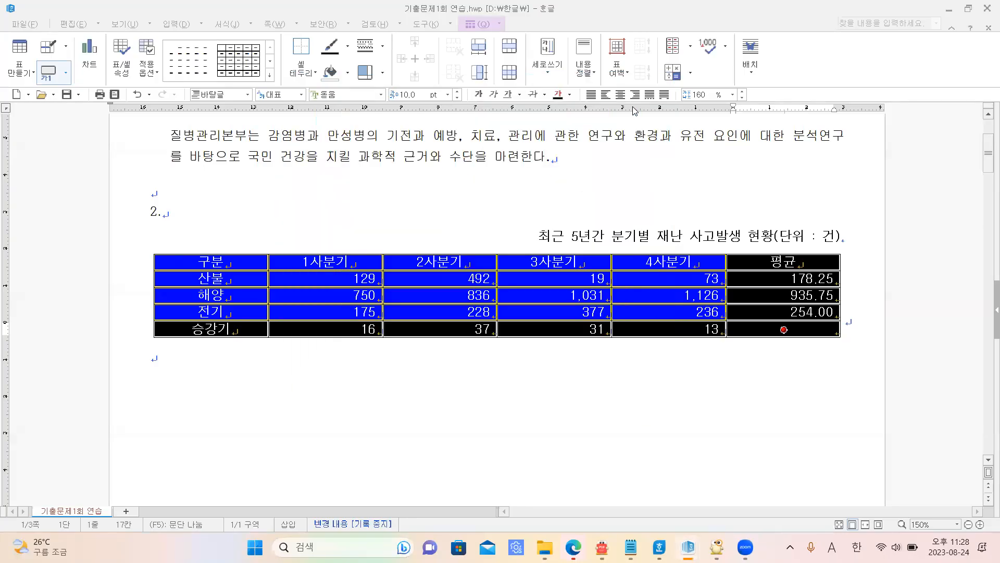
click(532, 403)
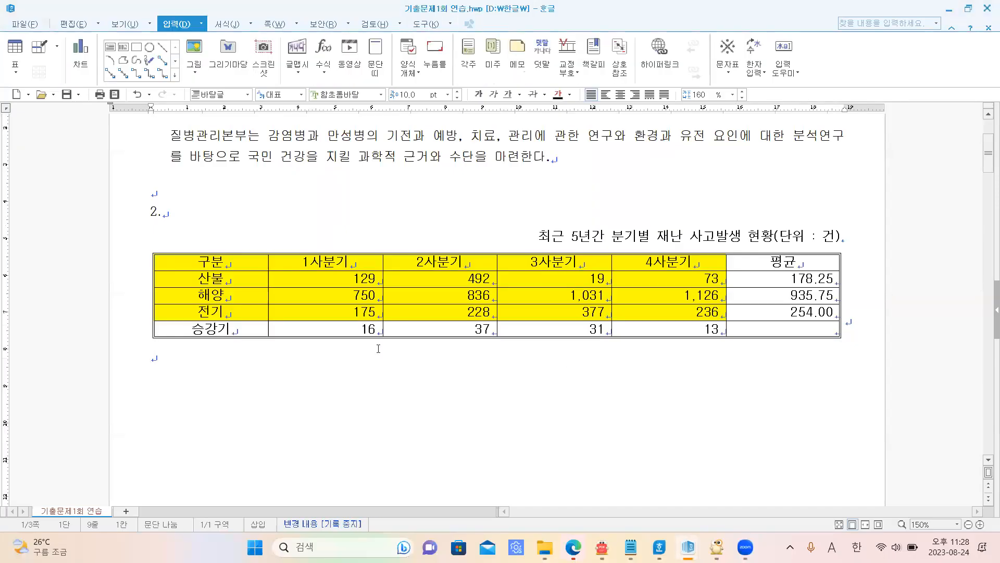
Step: Apply a double solid line to the bottom border of the table's header row, from 구분 to 평균
drag(230, 262, 778, 263)
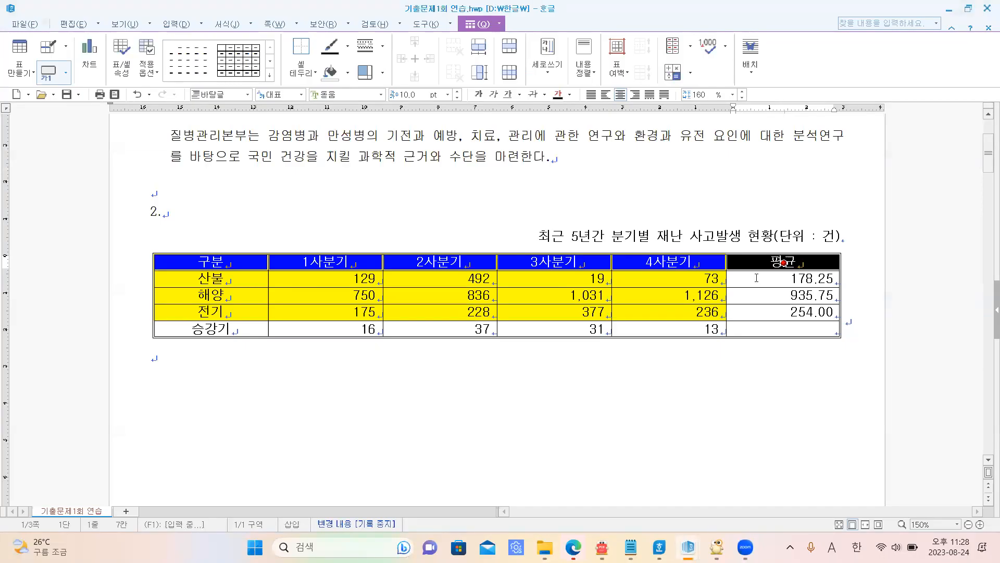
key(l)
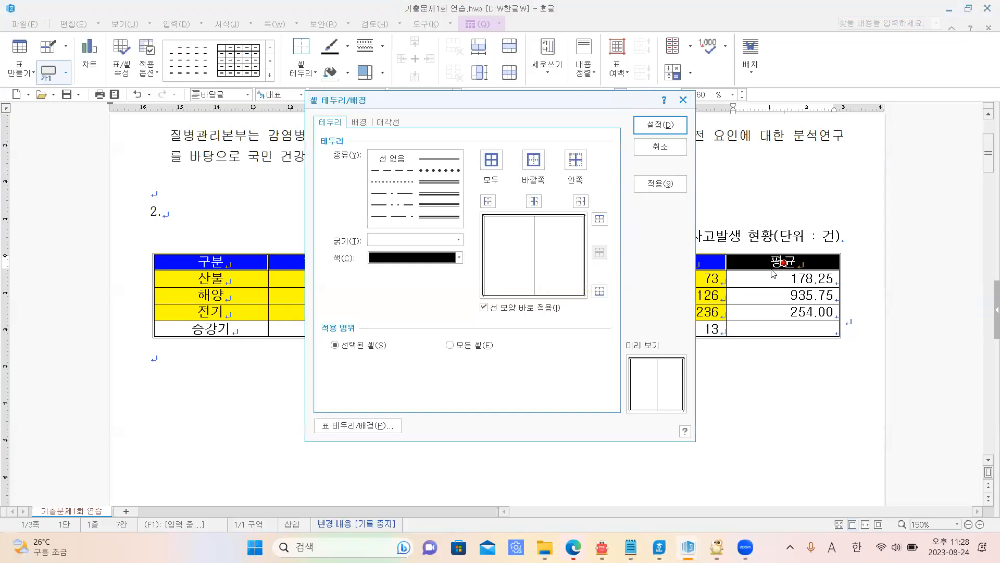
click(443, 184)
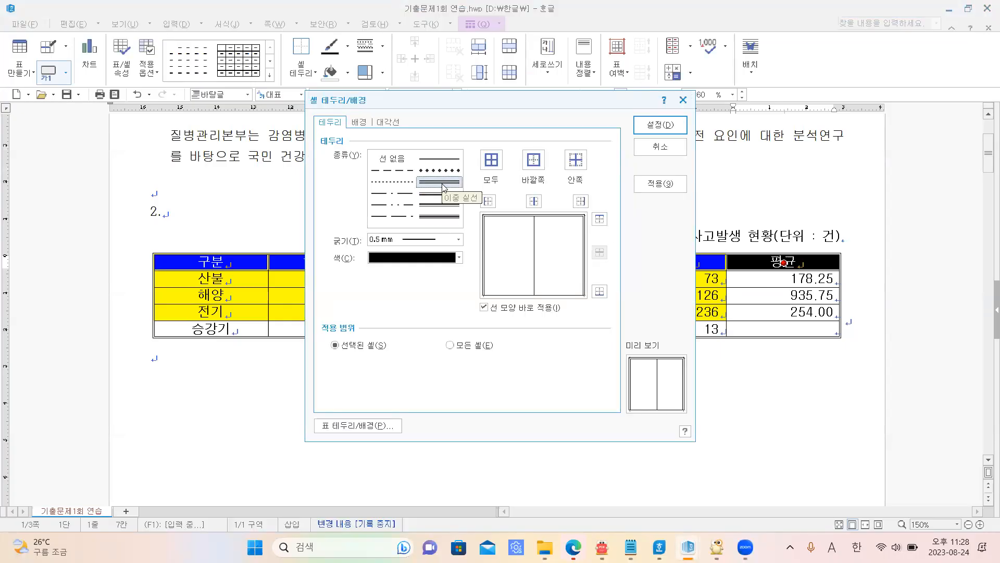
click(600, 290)
click(661, 126)
click(571, 448)
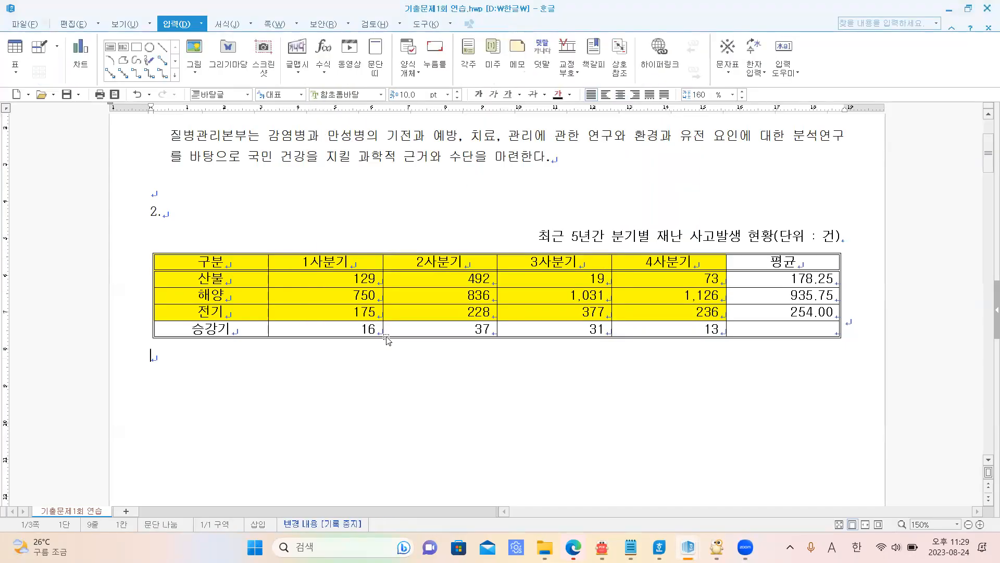
Step: Check the sample table in the exam PDF, then give the 구분 column a double solid right border
click(602, 546)
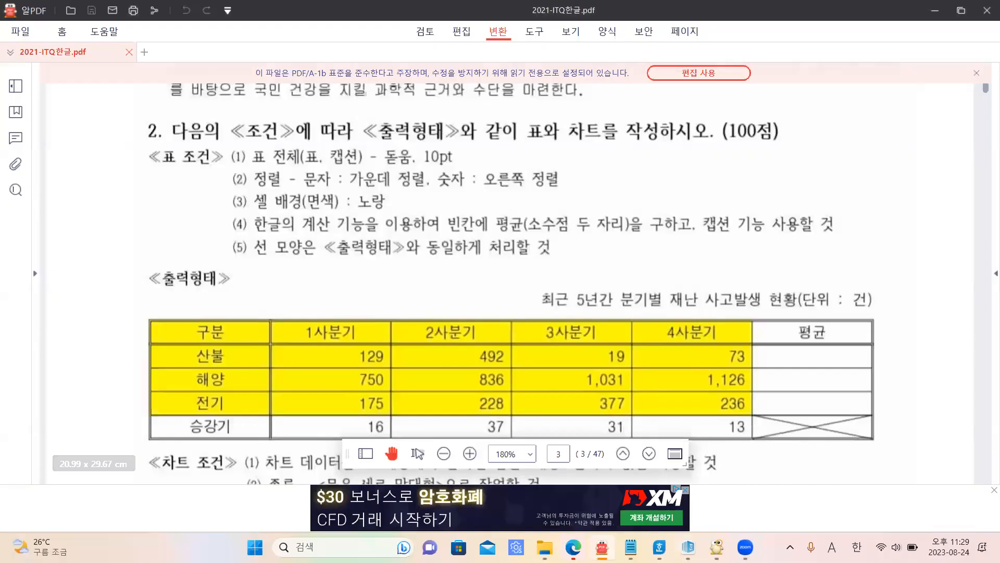
click(689, 547)
click(755, 511)
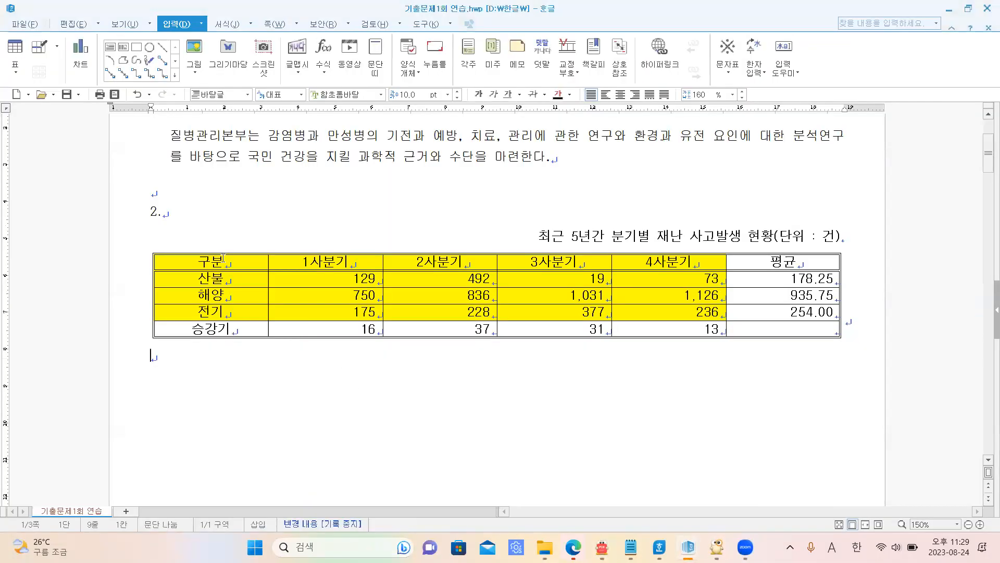
drag(223, 259, 216, 333)
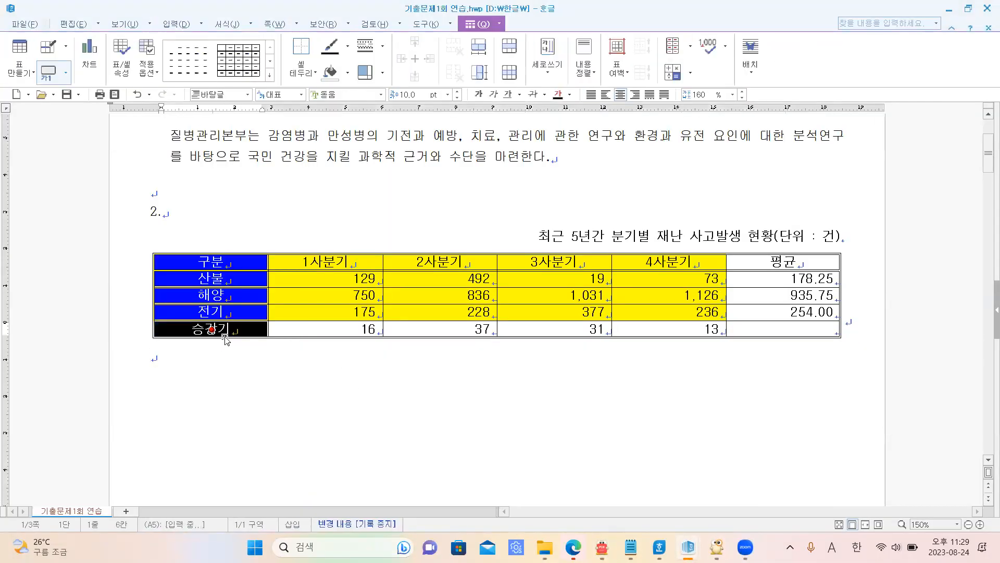
key(l)
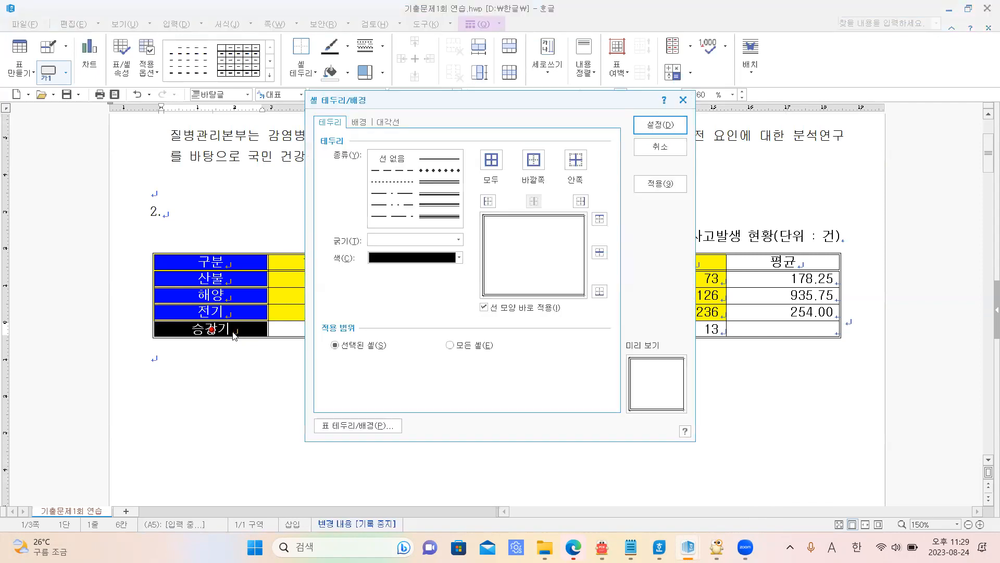
click(443, 183)
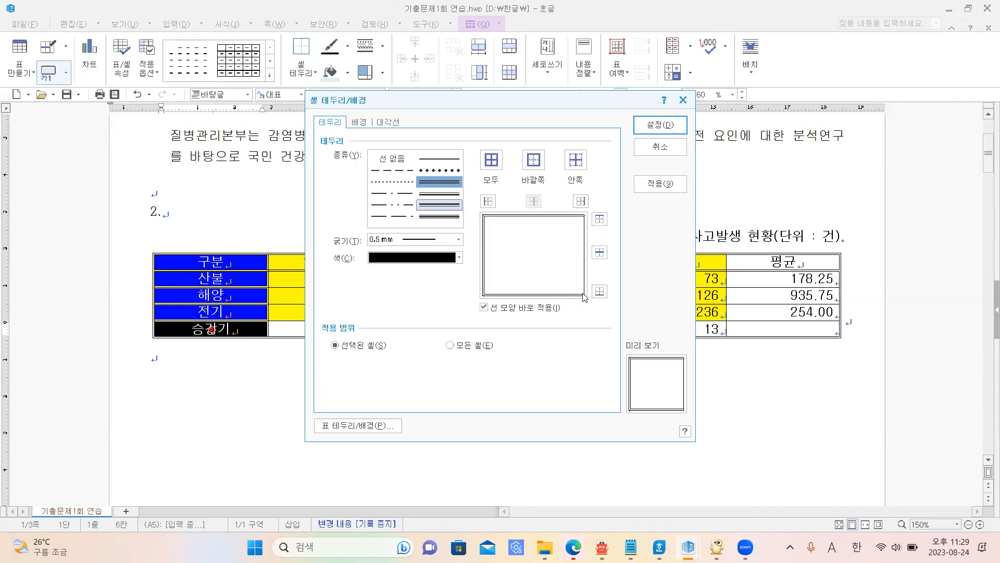
click(580, 202)
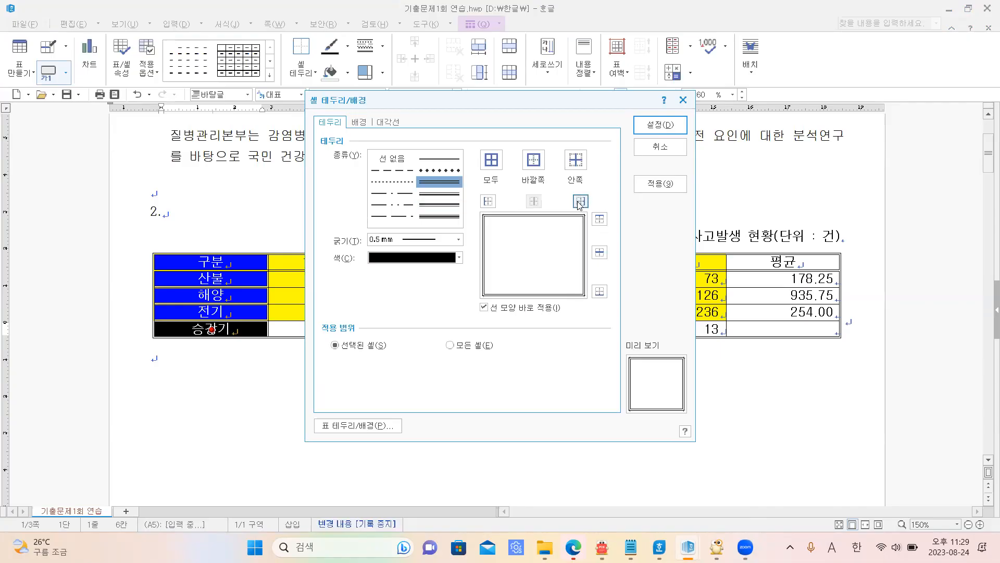
click(658, 126)
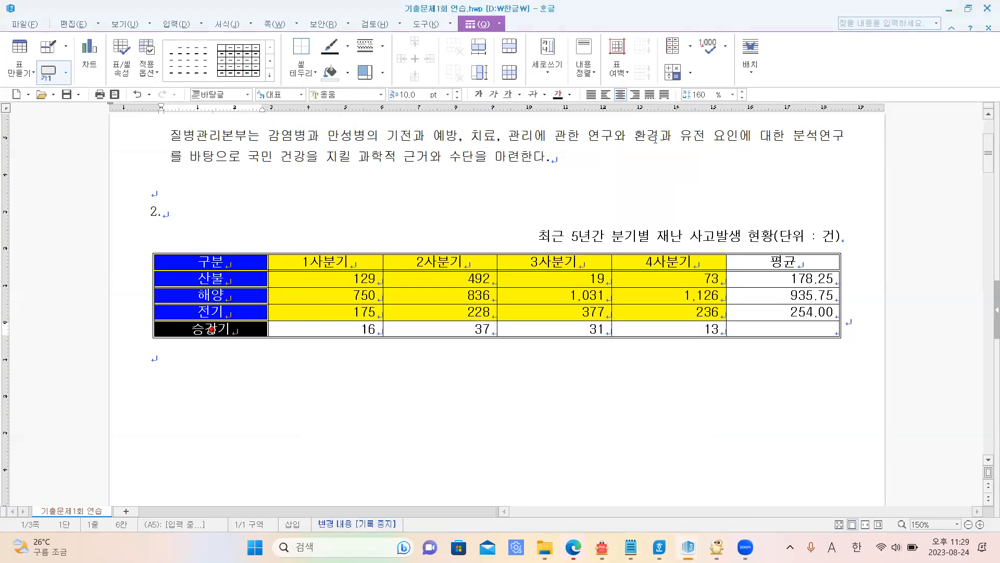
click(550, 406)
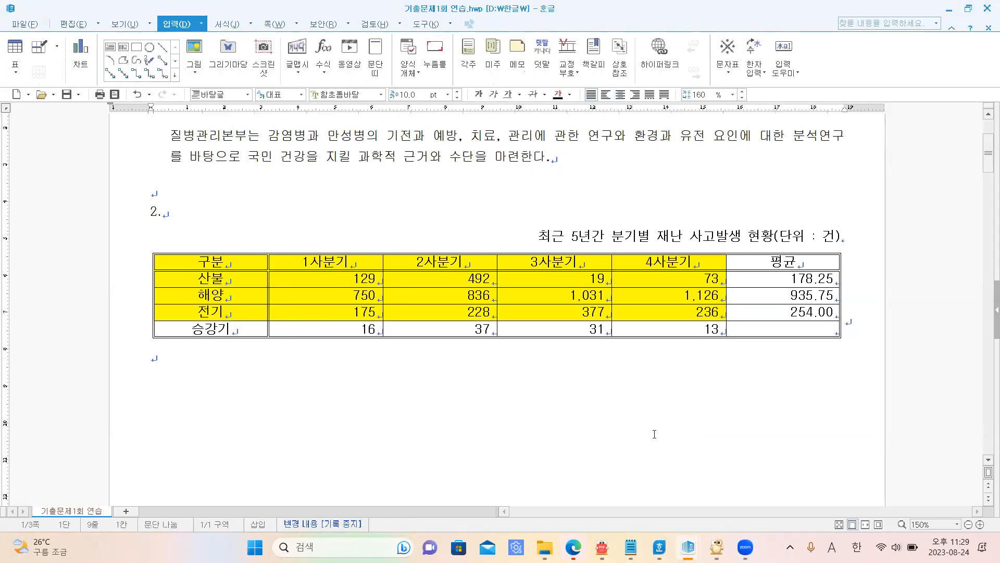
Step: Compare the table with the exam PDF's sample output and place the cursor in the empty 평균 cell of the 승강기 row
click(602, 548)
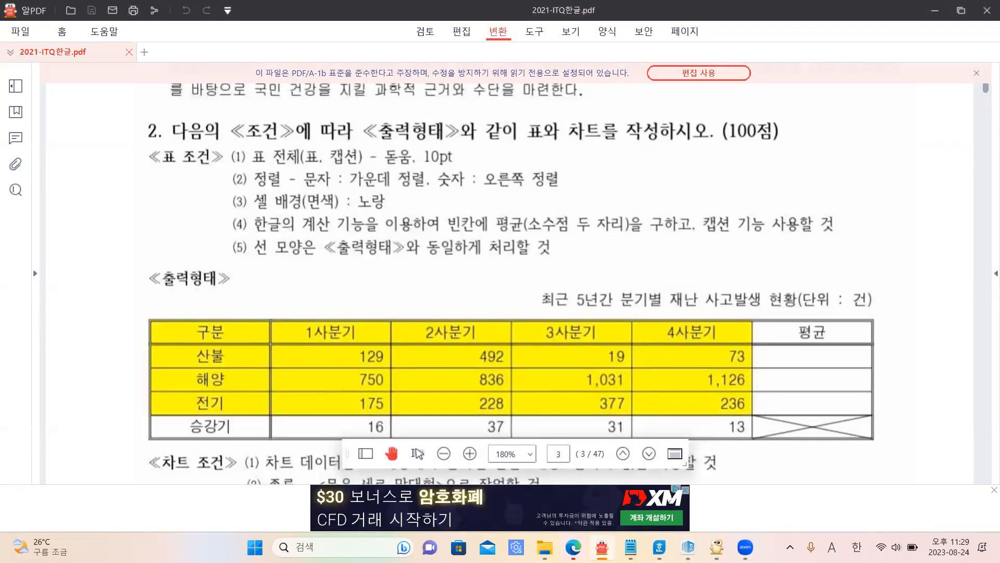
mouse_move(631, 547)
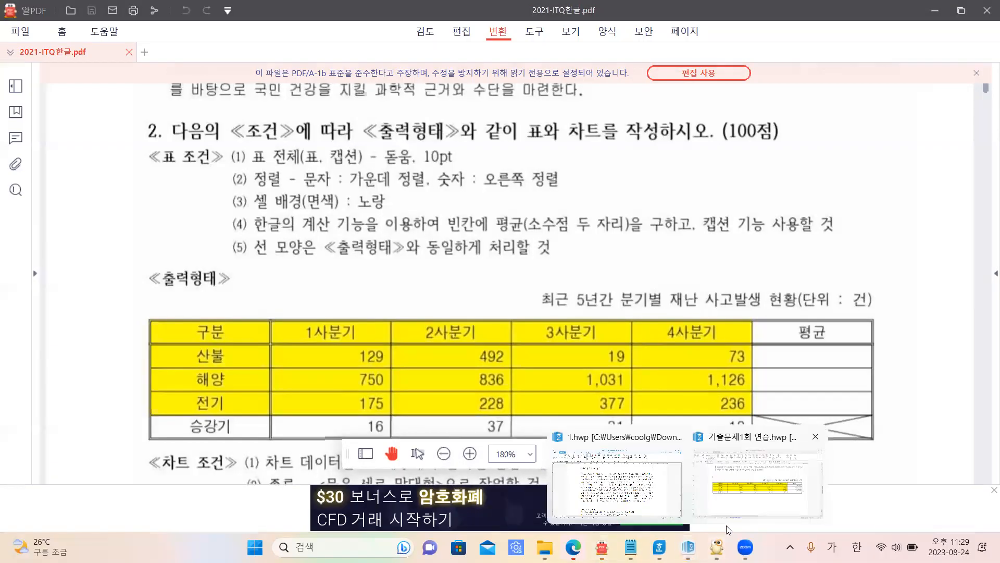
click(725, 524)
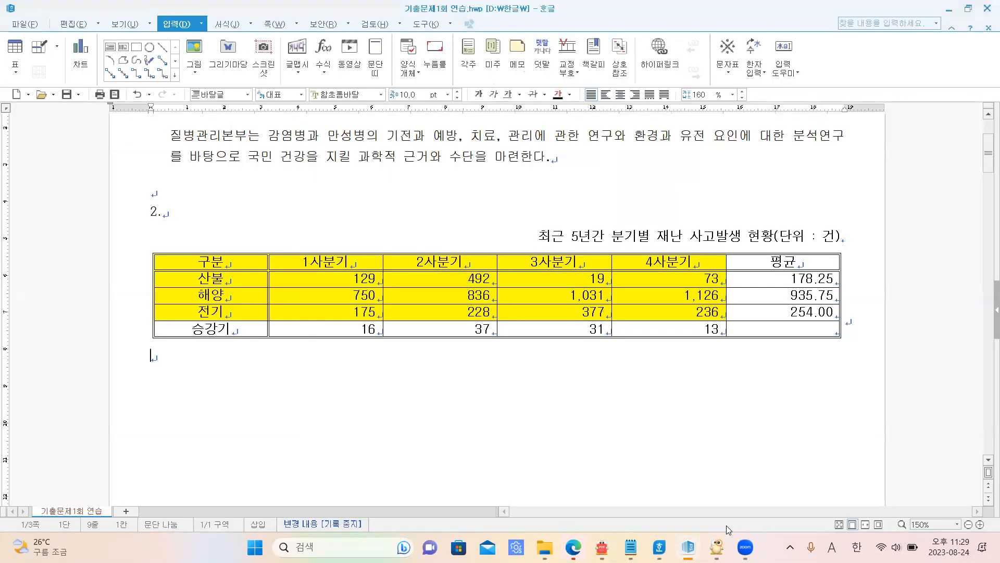
click(805, 330)
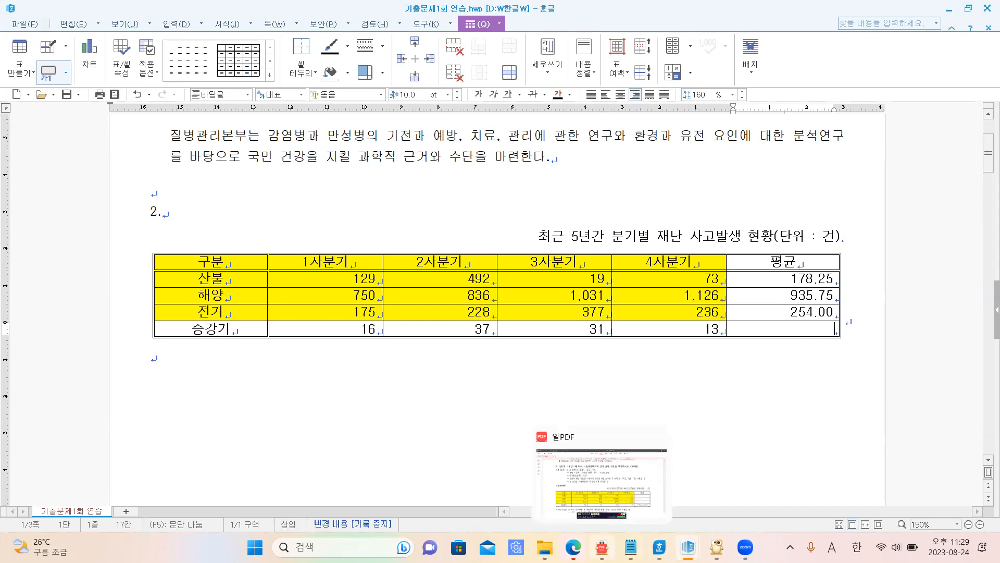
click(602, 547)
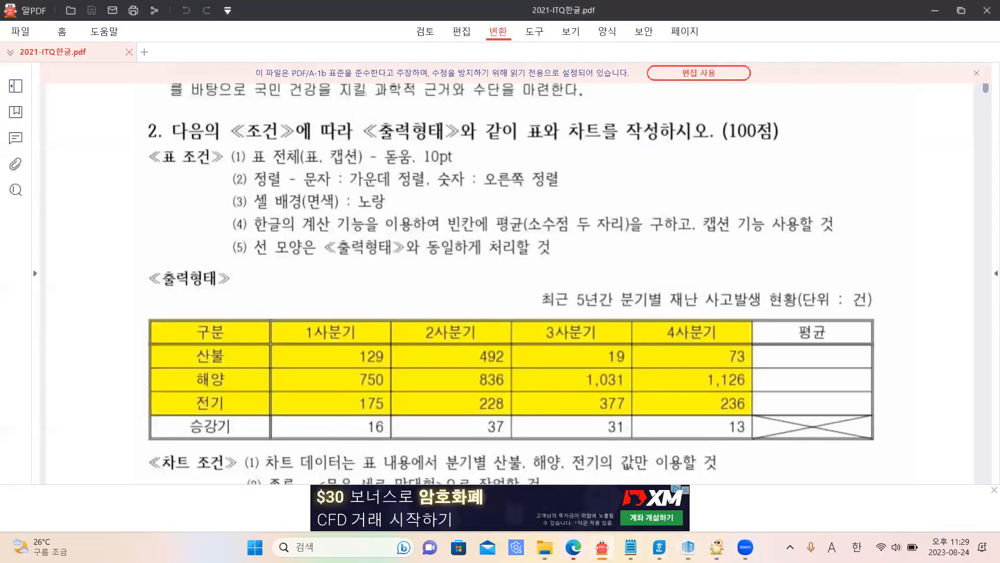
Step: Examine the function keys on the 키보드.jpg keyboard diagram, then return to the 기출문제1회 연습.hwp document
click(717, 548)
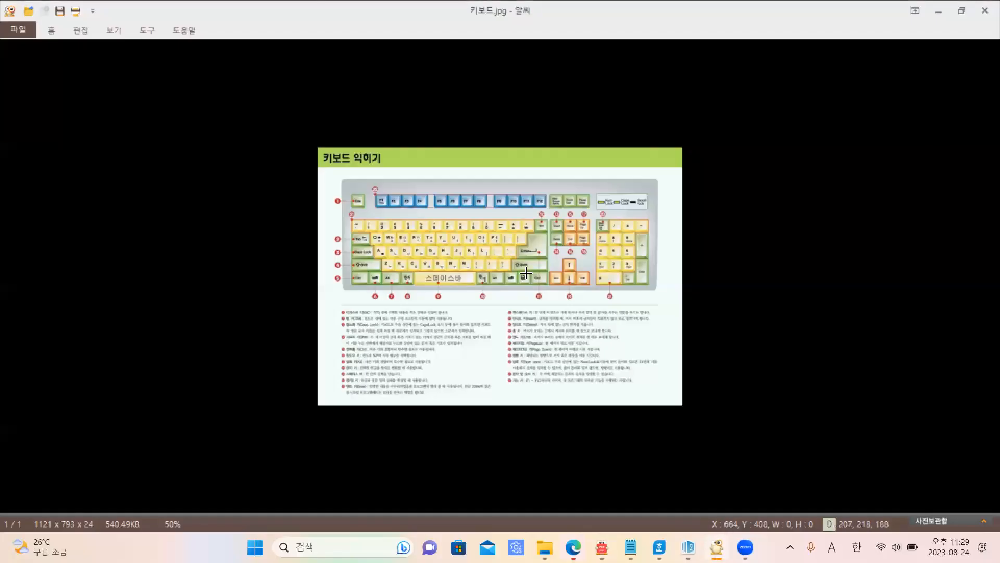
scroll(526, 272, up, 3)
scroll(392, 88, up, 2)
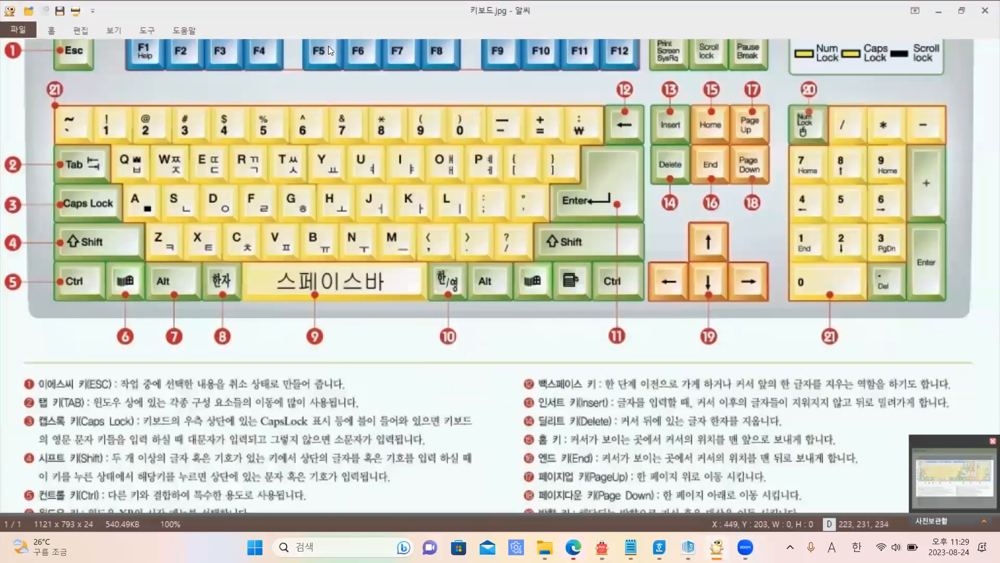
scroll(405, 156, down, 1)
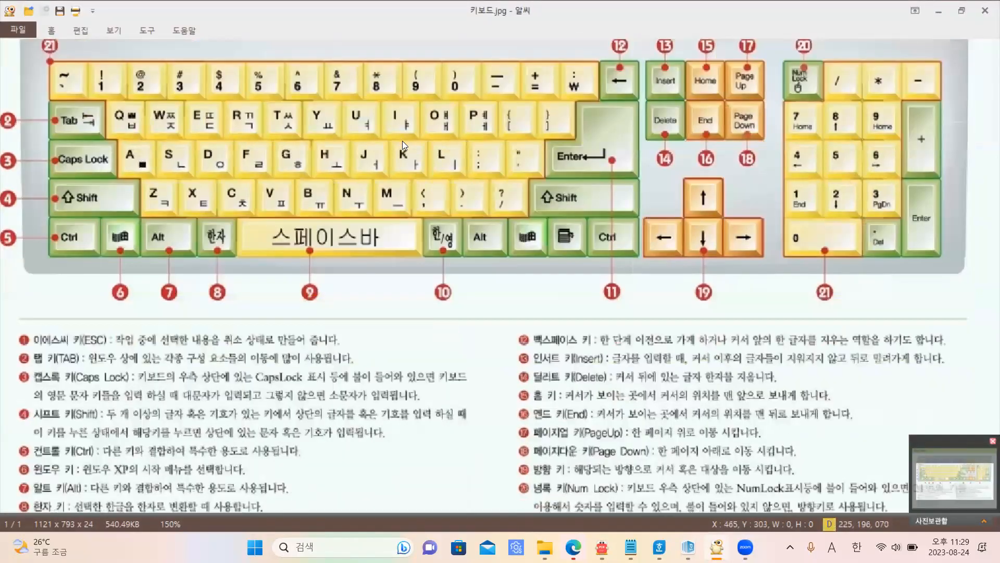
scroll(392, 152, down, 2)
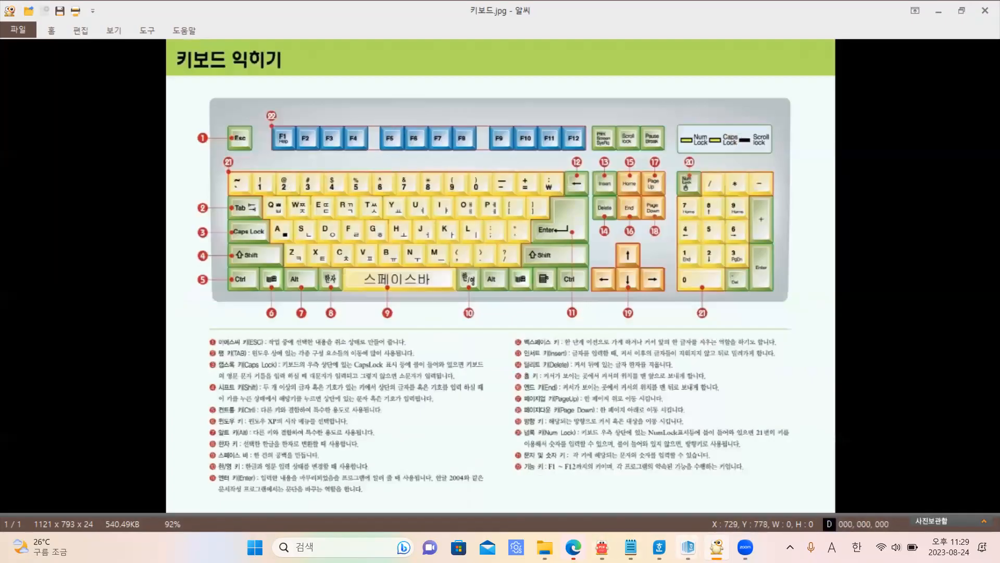
mouse_move(688, 547)
click(728, 513)
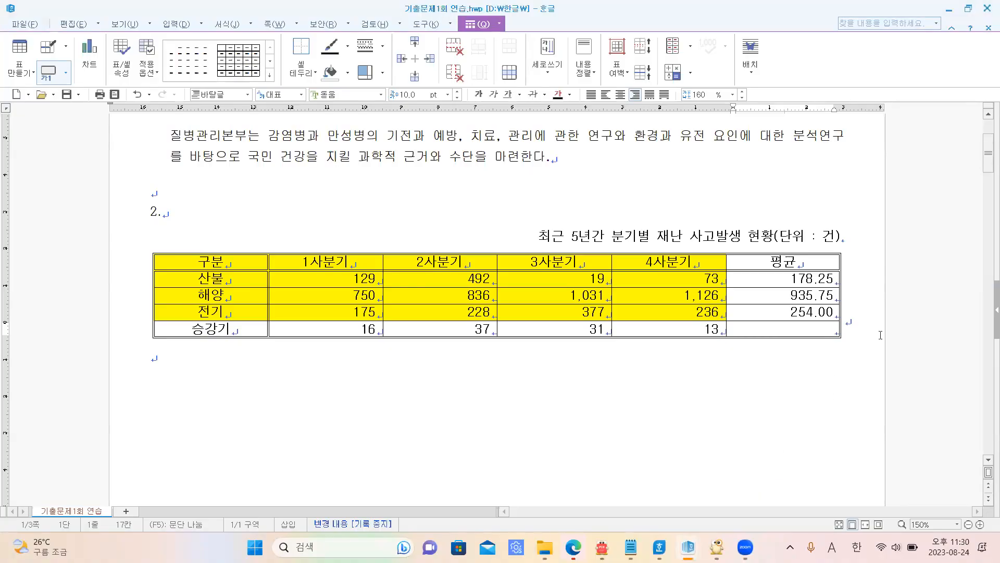
Step: Add solid diagonal lines in both directions, forming an X, to the empty 평균 cell of the 승강기 row
key(F5)
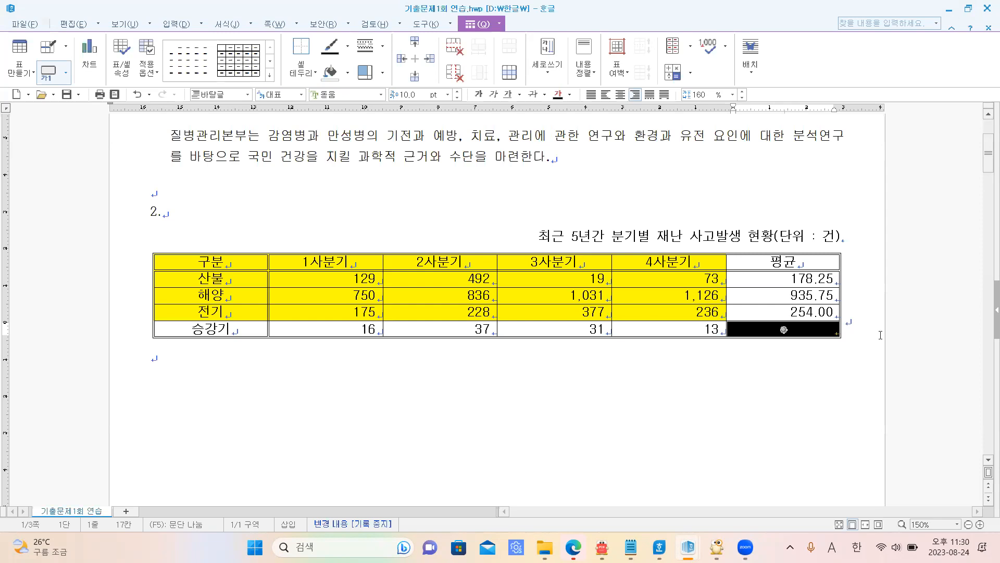
key(l)
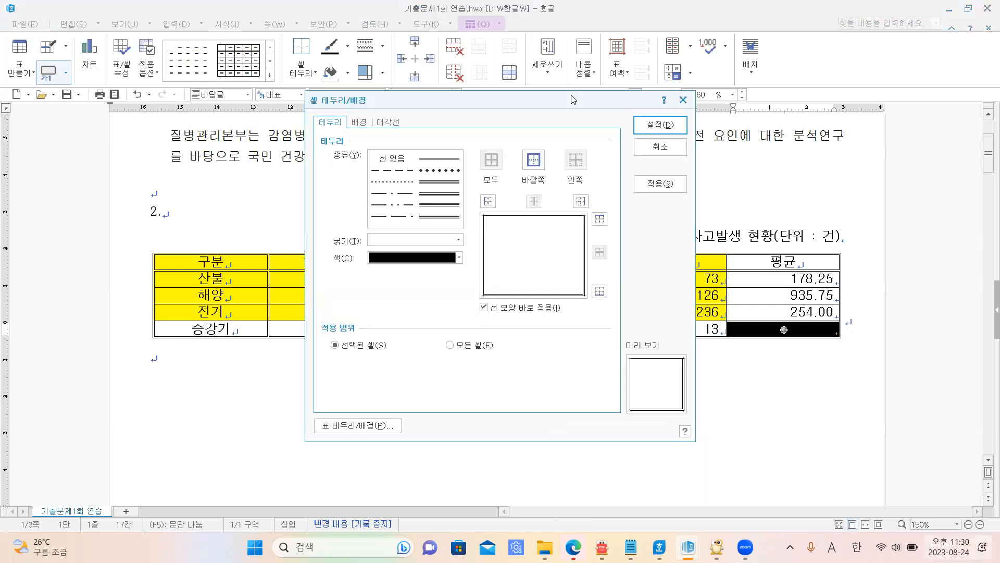
click(391, 123)
click(359, 296)
click(359, 326)
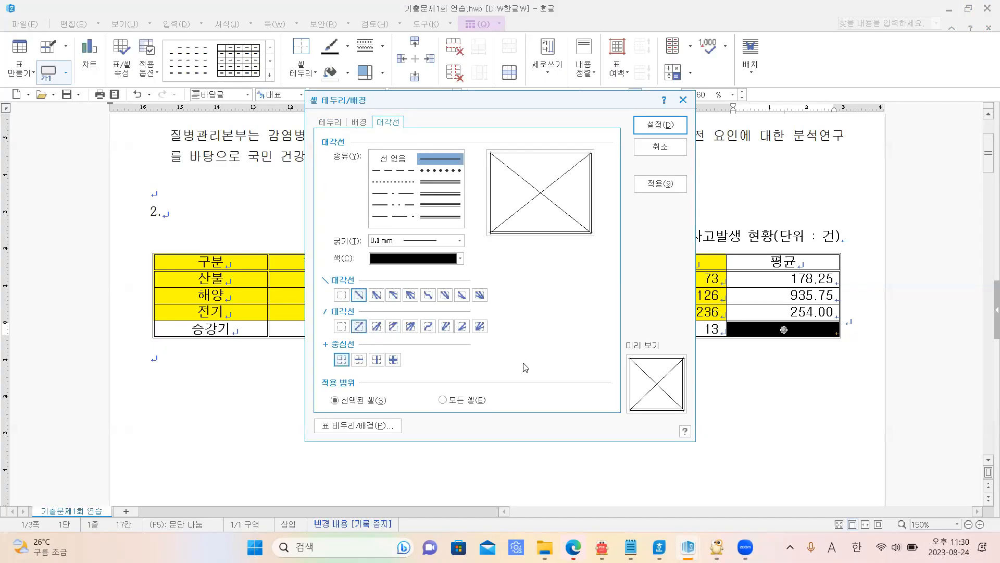
click(658, 125)
click(626, 387)
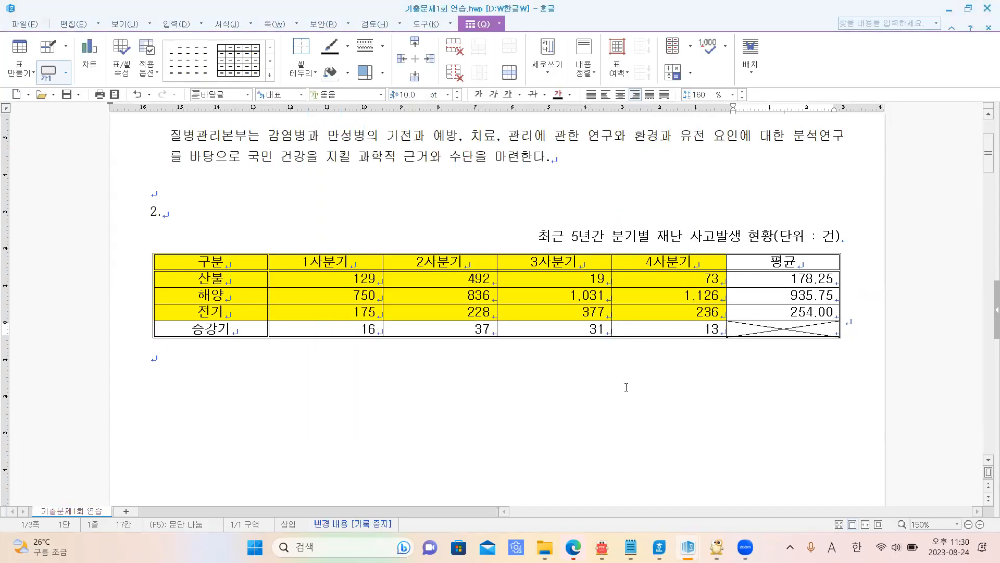
click(706, 352)
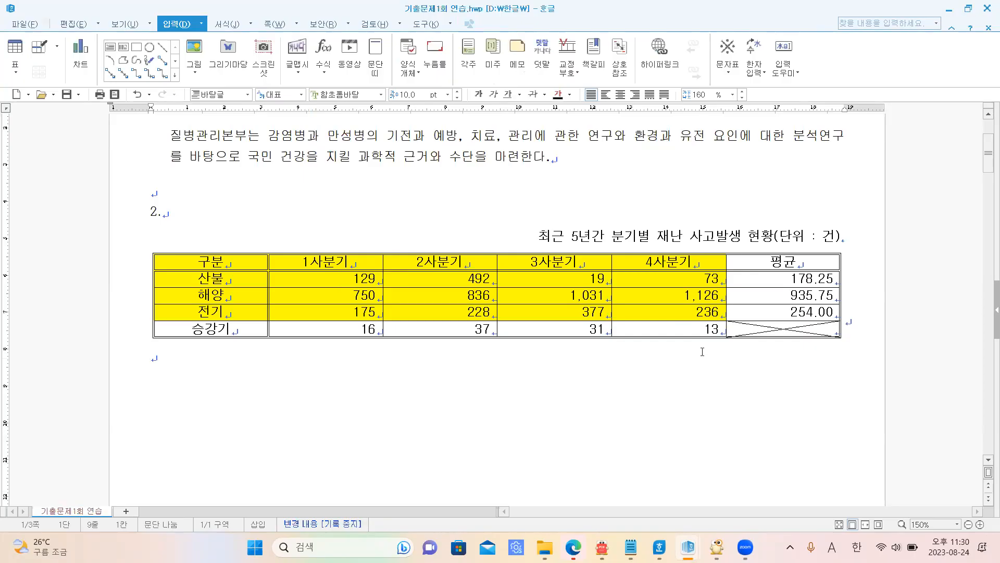
scroll(703, 352, down, 3)
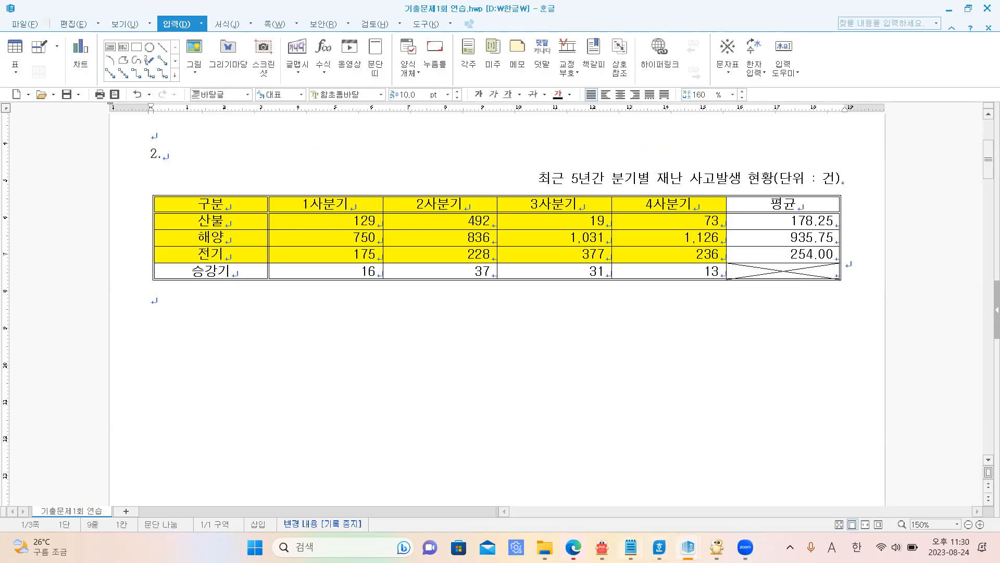
Step: Examine the chart conditions and the sample chart for question 2 in the exam PDF, including its axis title and legend
key(alt+Tab)
scroll(676, 264, down, 3)
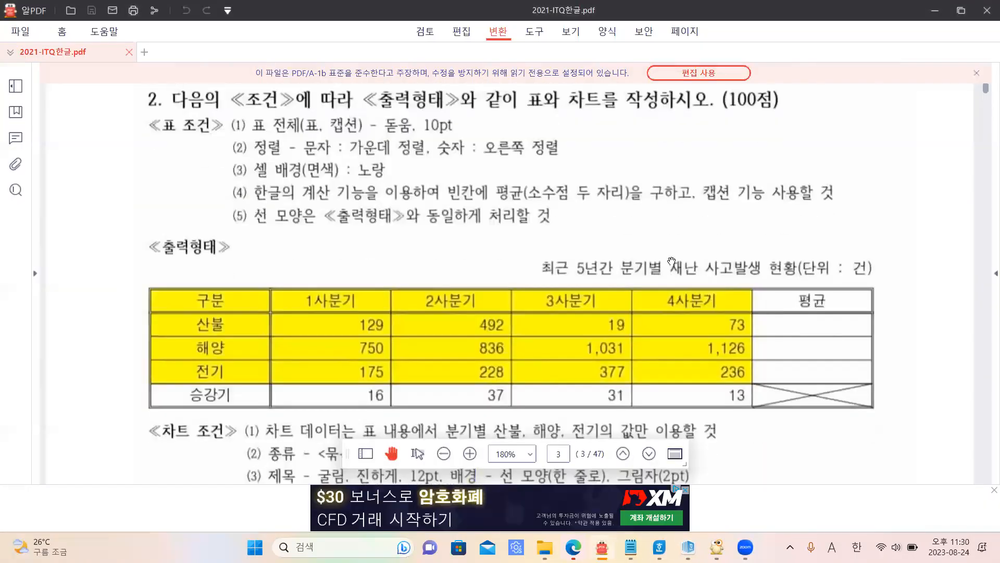
scroll(675, 264, down, 6)
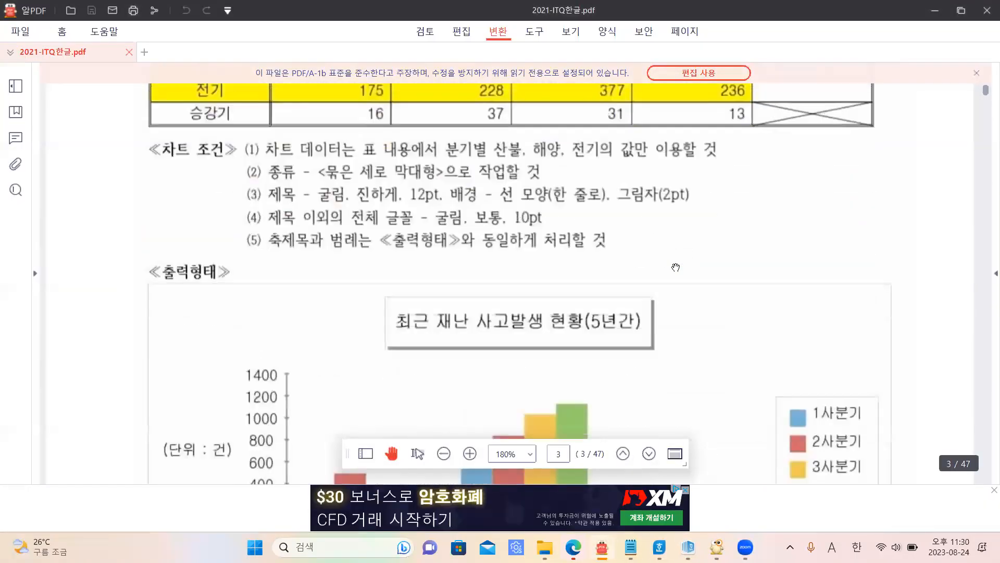
scroll(677, 268, down, 3)
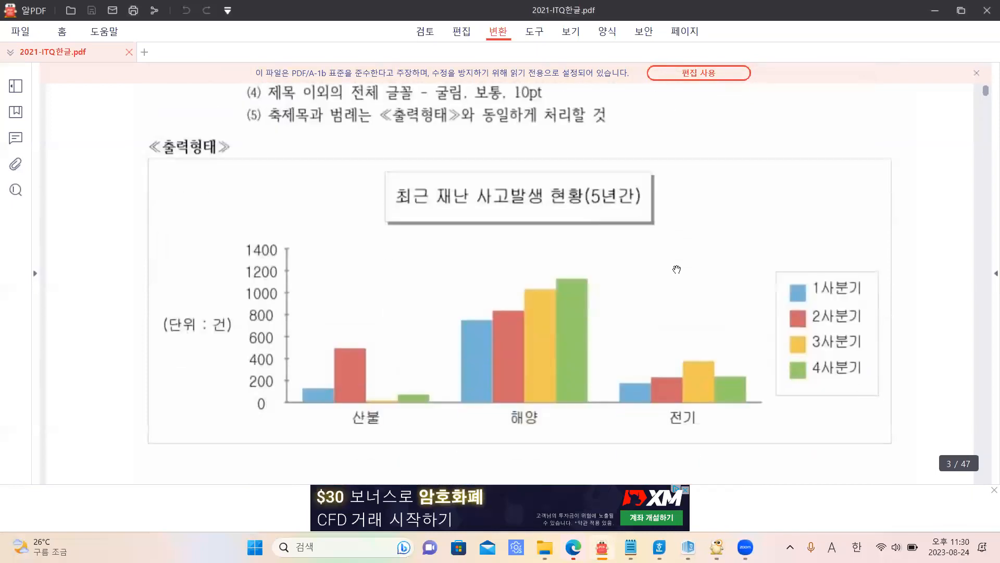
scroll(677, 270, up, 3)
scroll(677, 270, up, 1)
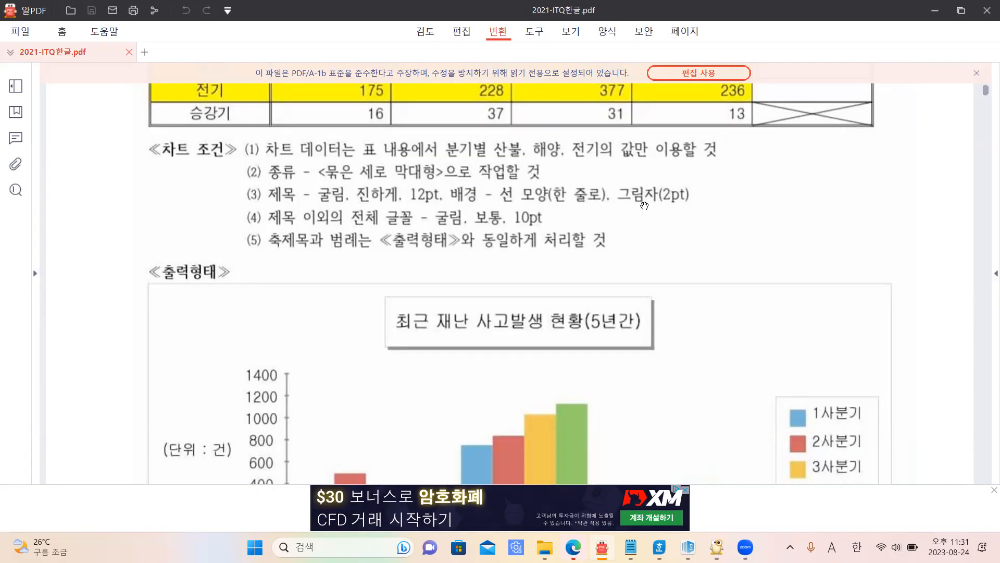
scroll(604, 320, up, 2)
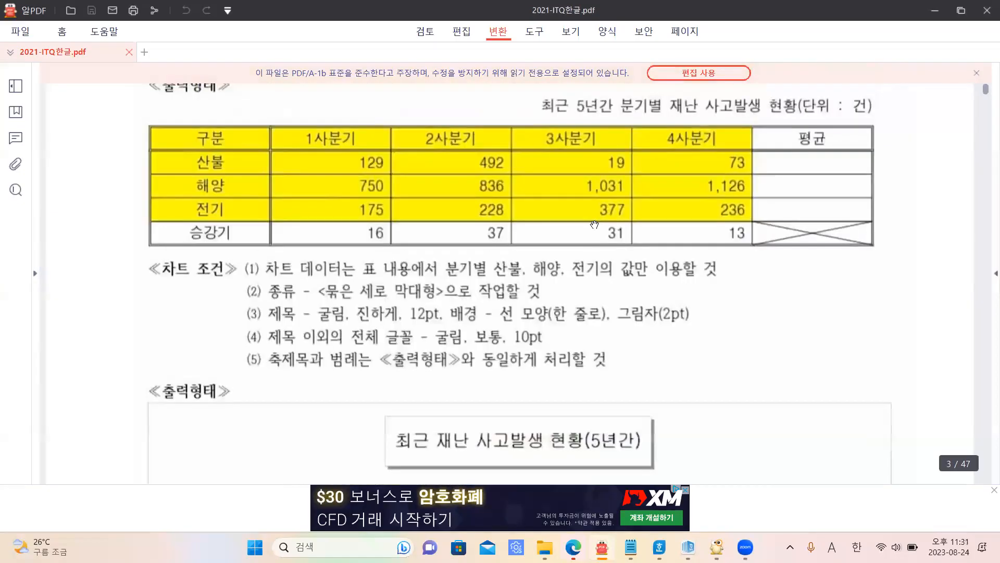
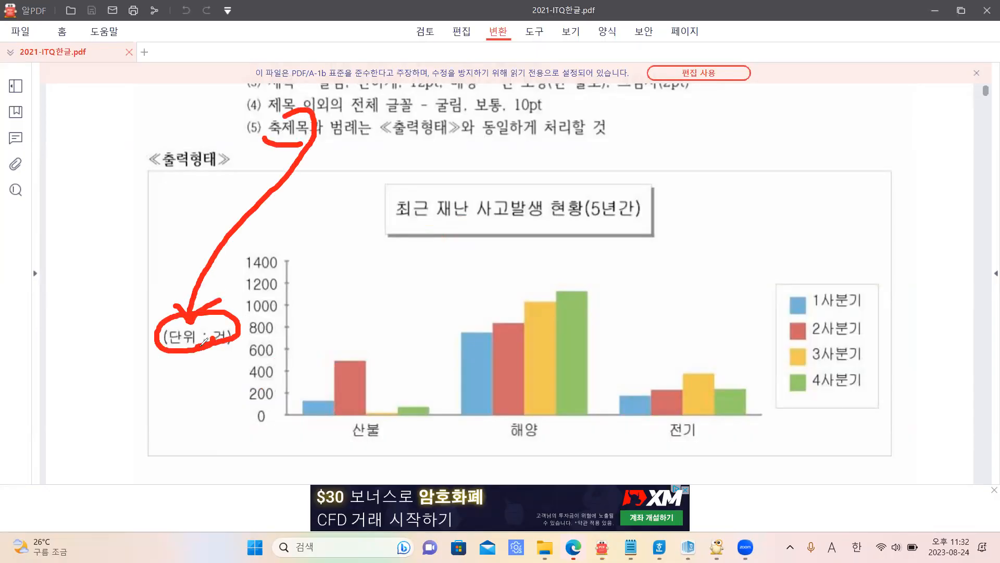
mouse_move(364, 132)
mouse_down()
mouse_move(493, 194)
mouse_move(825, 290)
mouse_move(845, 254)
mouse_up()
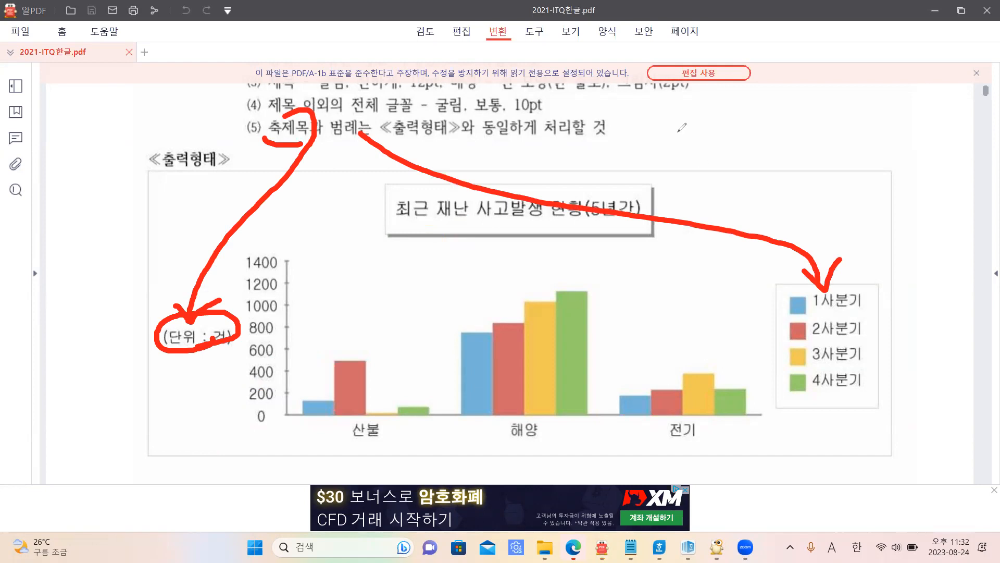
key(Escape)
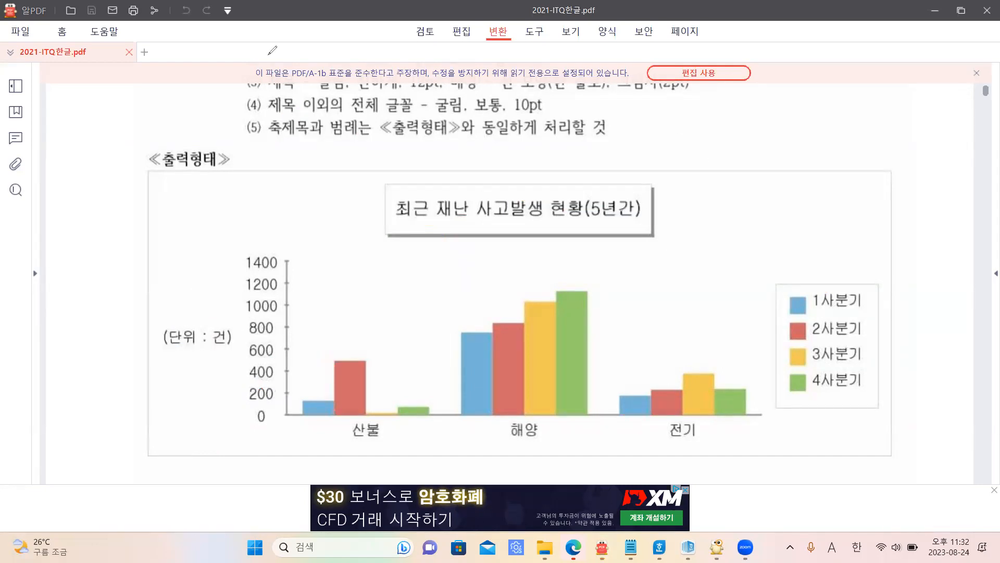
Step: Return to the 기출문제1회 연습.hwp document and insert a chart from the table's 구분 to 4사분기 columns, header through 전기 row
mouse_move(688, 547)
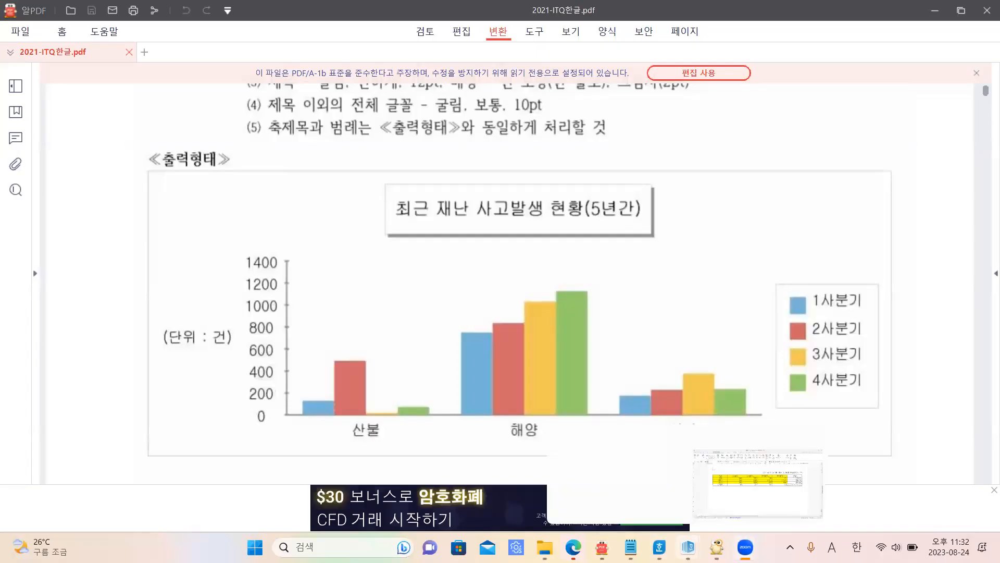
click(722, 516)
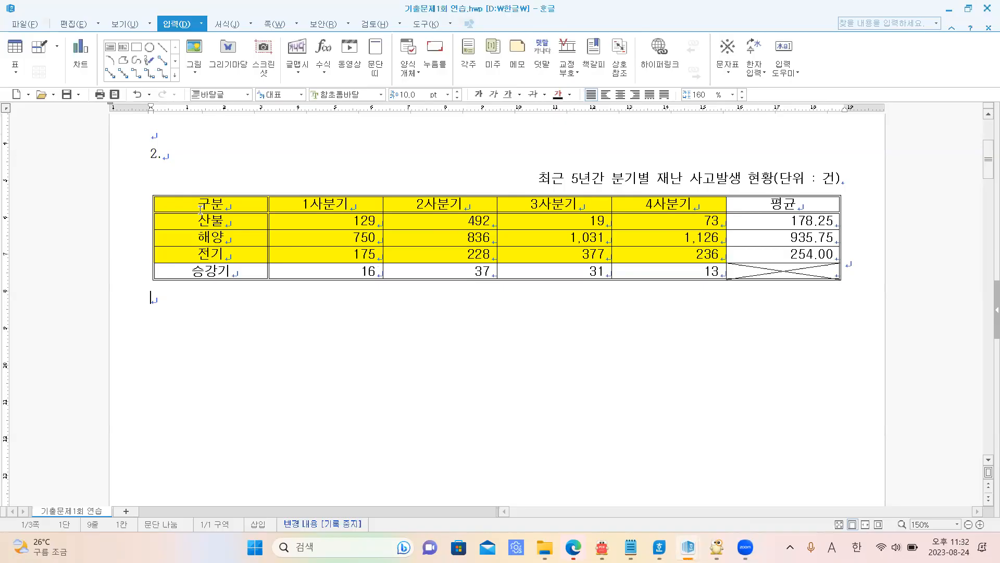
drag(295, 221, 662, 254)
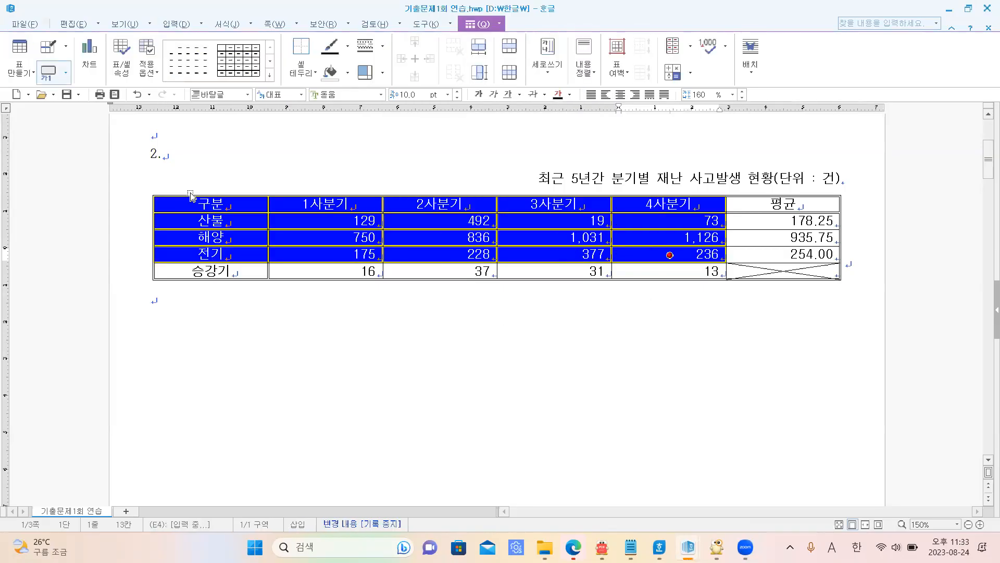
click(175, 26)
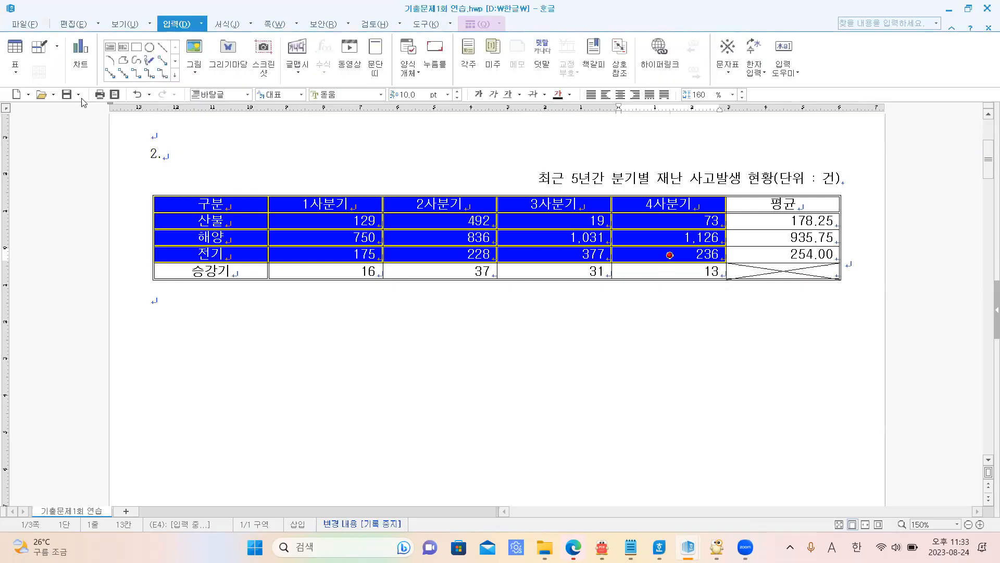
click(81, 65)
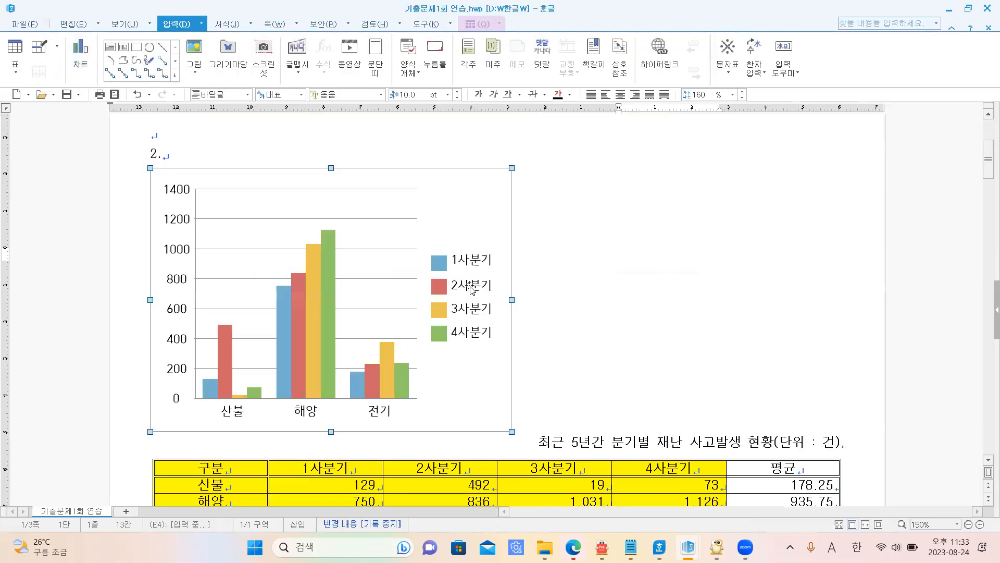
Step: Move the chart below the table and enlarge it to about 181 mm wide and 73 mm high
scroll(461, 276, down, 2)
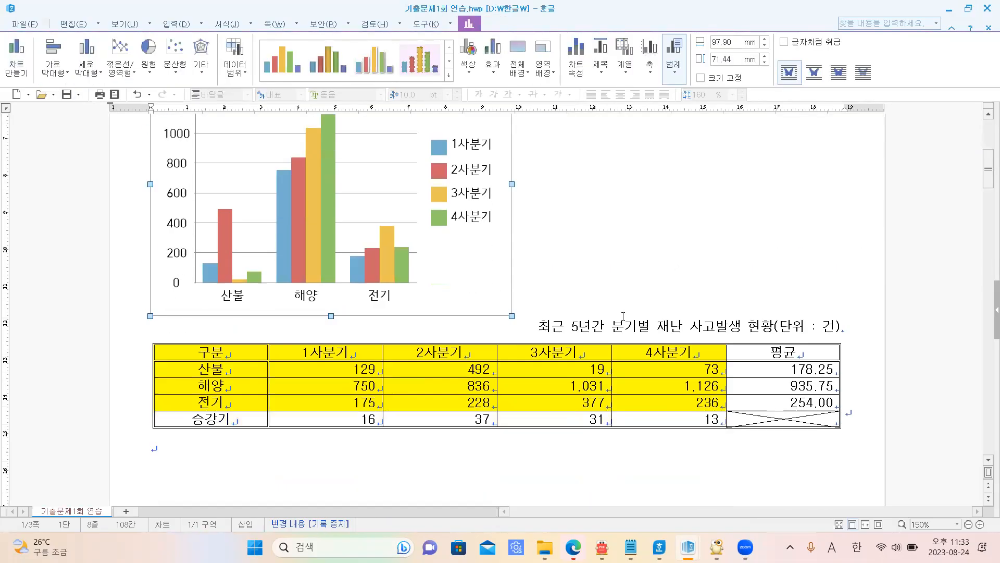
drag(460, 272, 446, 435)
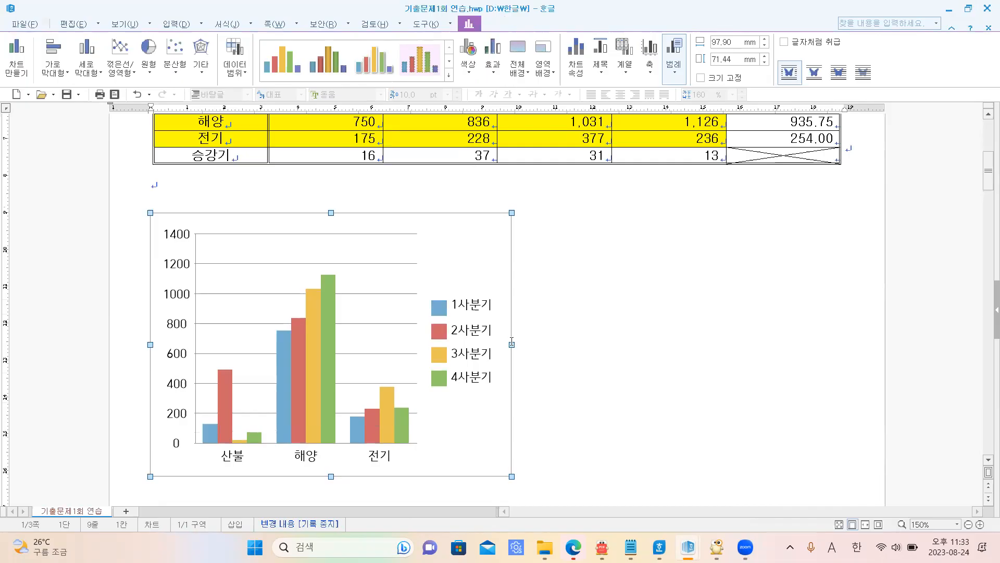
drag(512, 344, 821, 355)
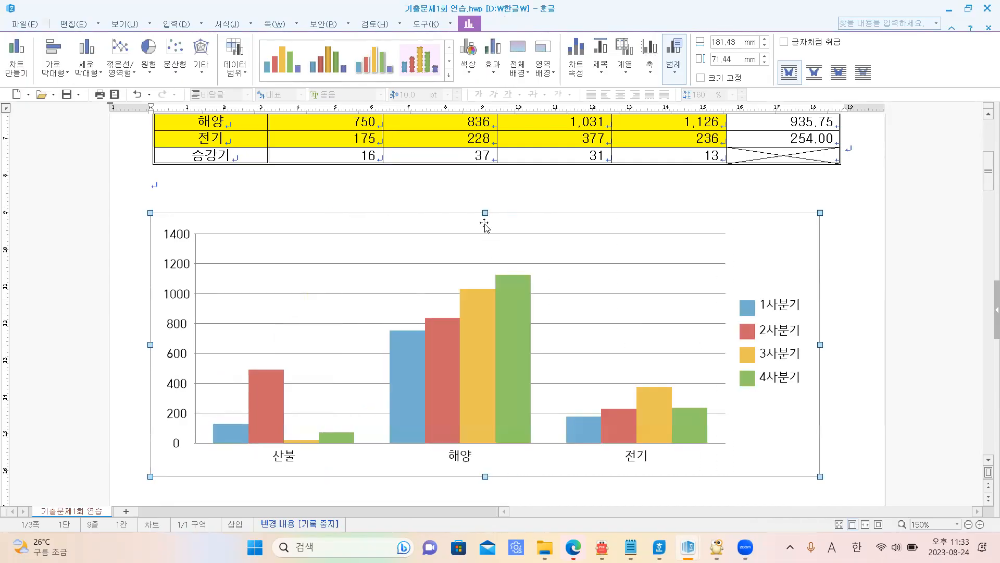
drag(486, 208, 486, 201)
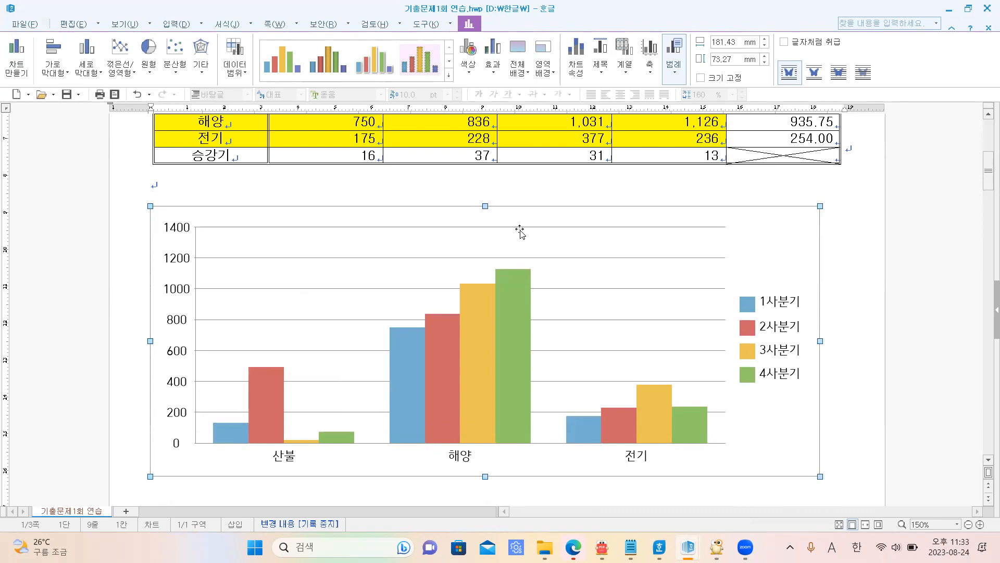
drag(573, 286, 593, 285)
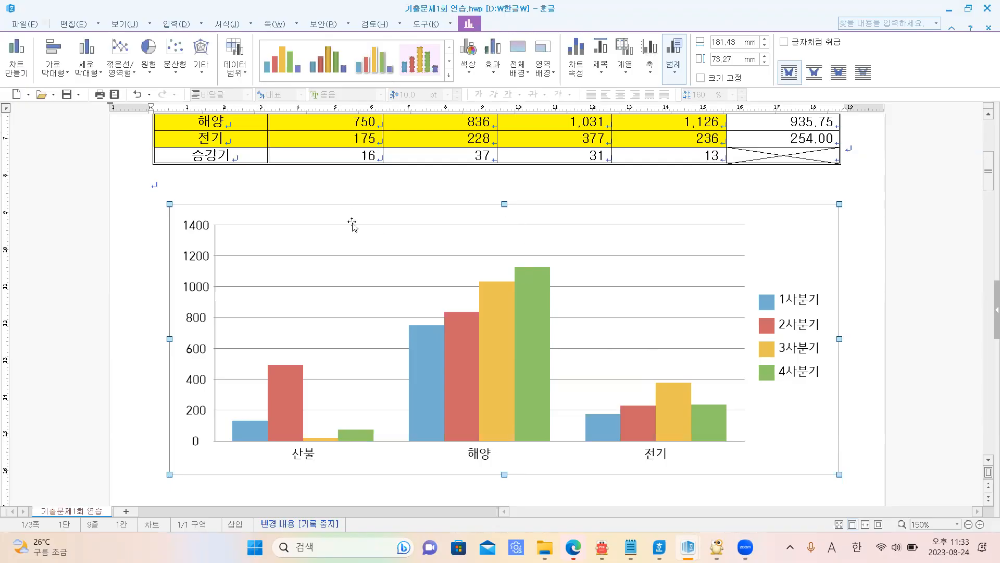
Step: Start the chart wizard for the chart, check the required type in the exam PDF, and choose 세로 막대형 with the 묶은 세로 막대형 shape
click(476, 276)
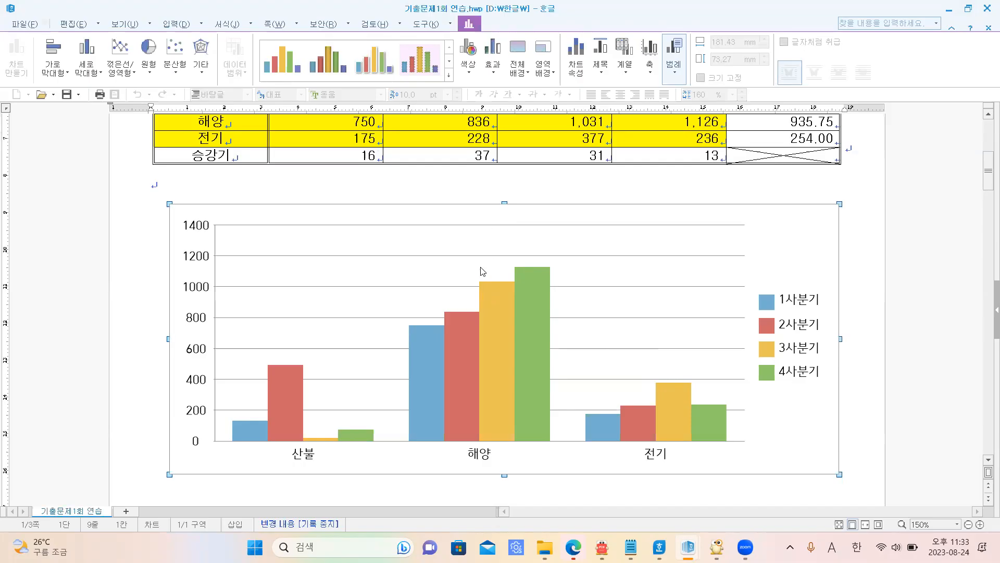
right_click(468, 276)
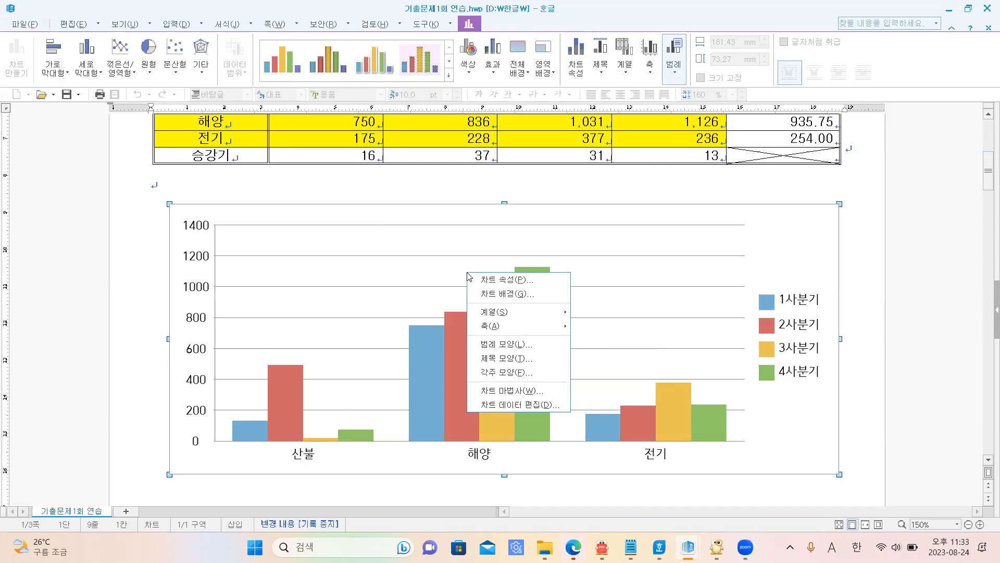
click(511, 391)
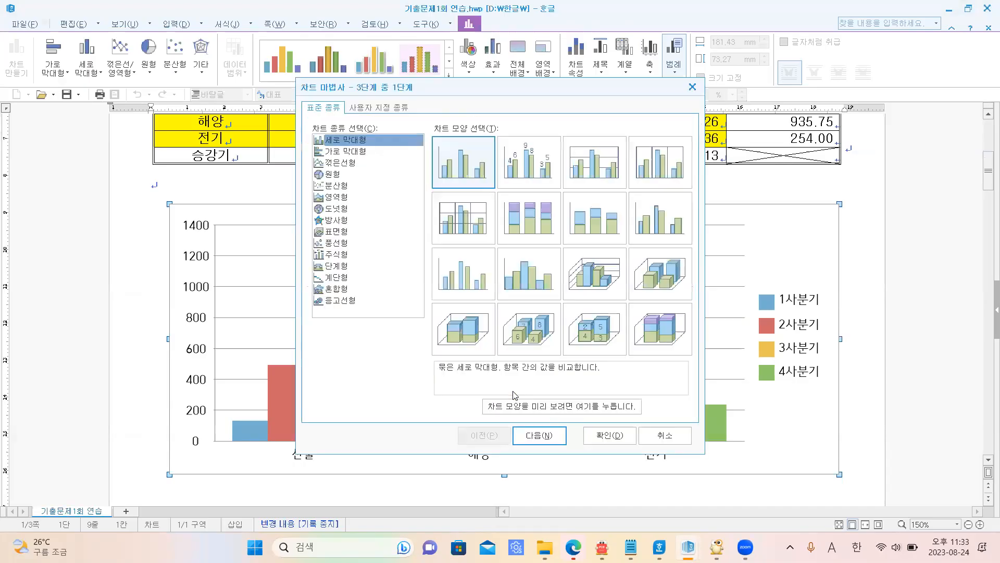
click(602, 547)
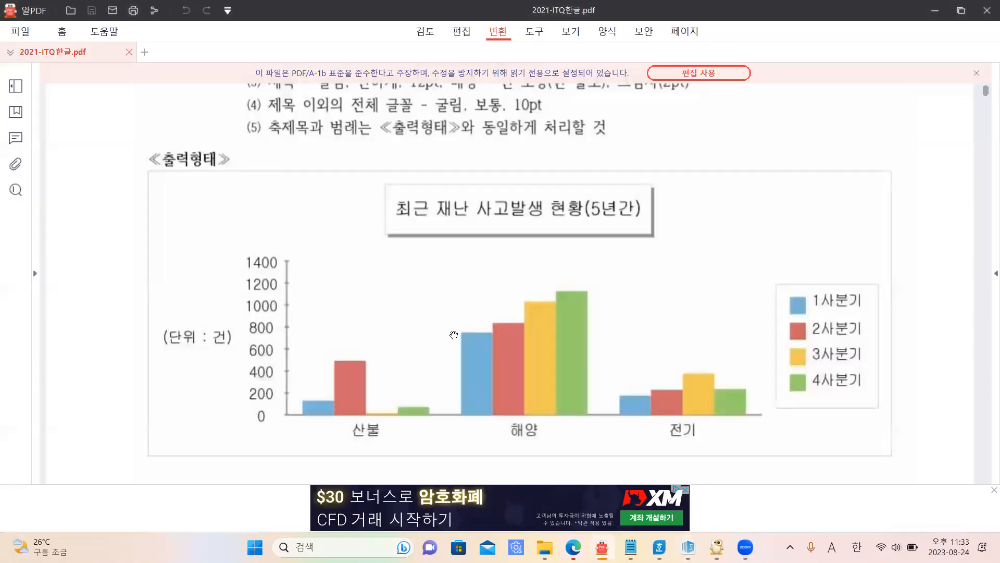
scroll(465, 268, up, 3)
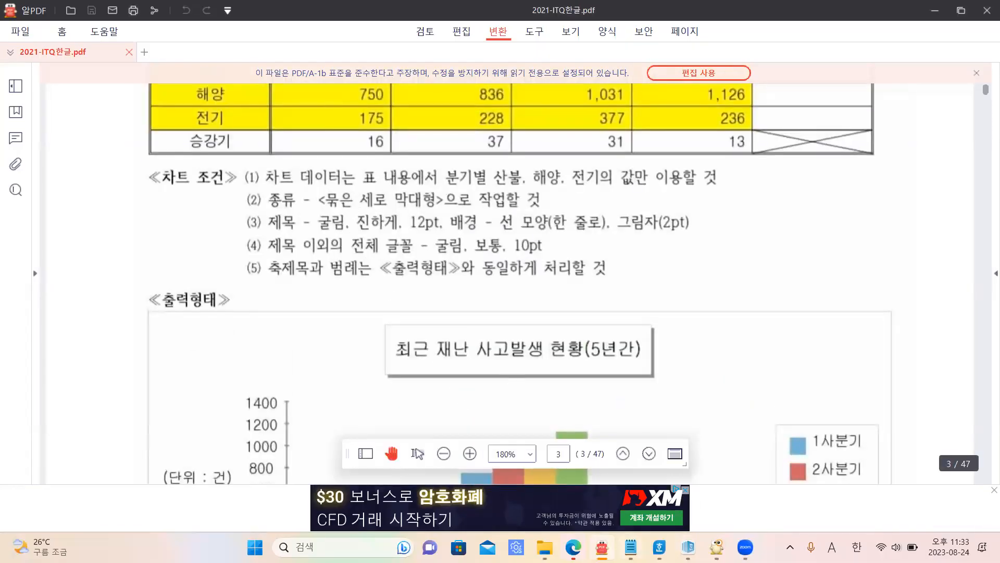
mouse_move(689, 547)
click(751, 469)
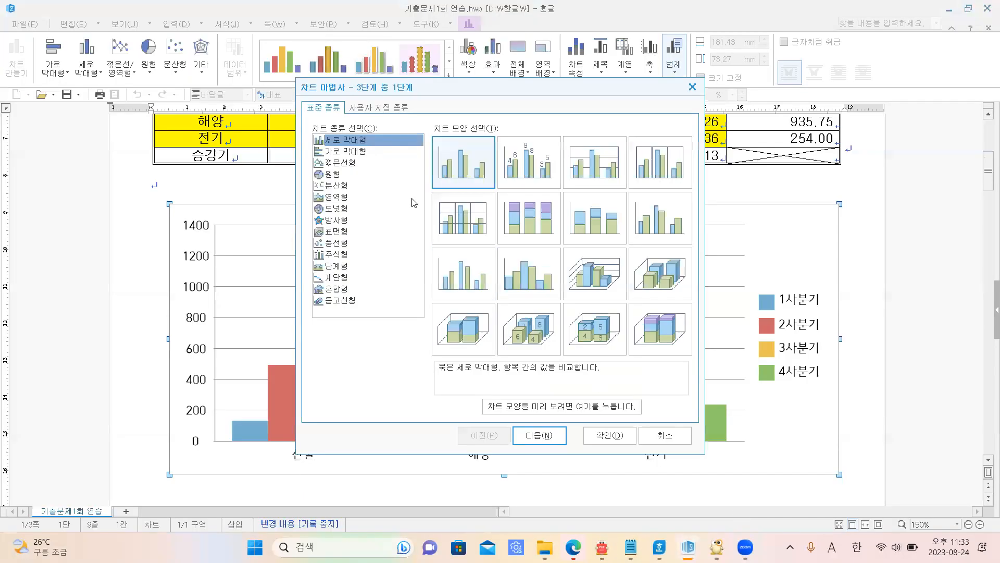
click(343, 140)
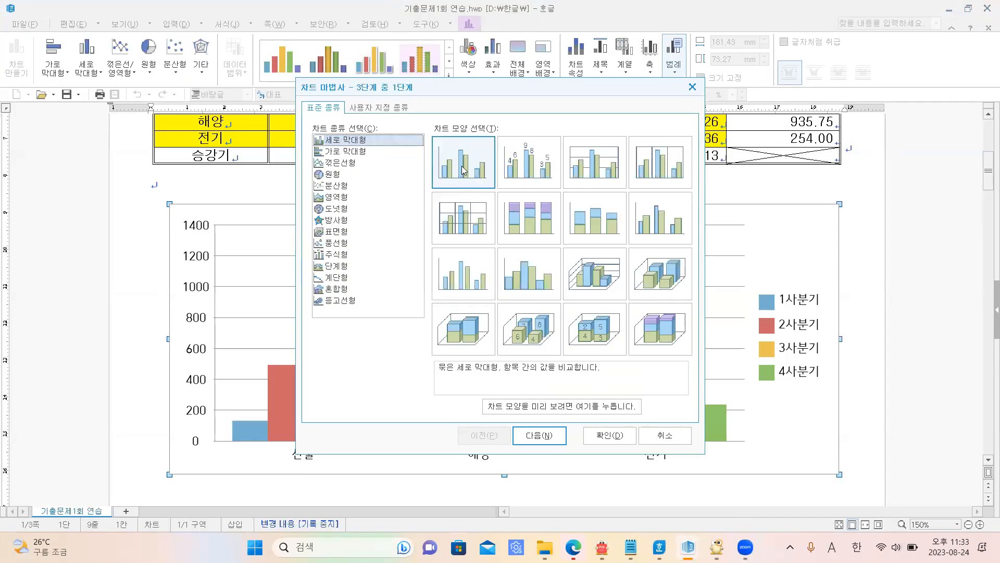
Step: Set the chart's data direction to 열 and continue to the wizard's final stage
click(545, 437)
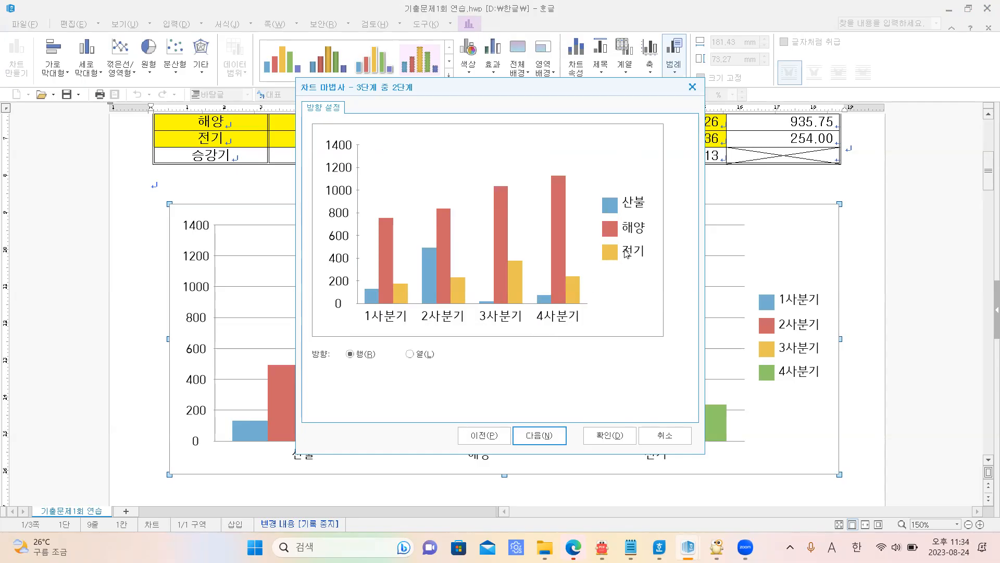
click(410, 354)
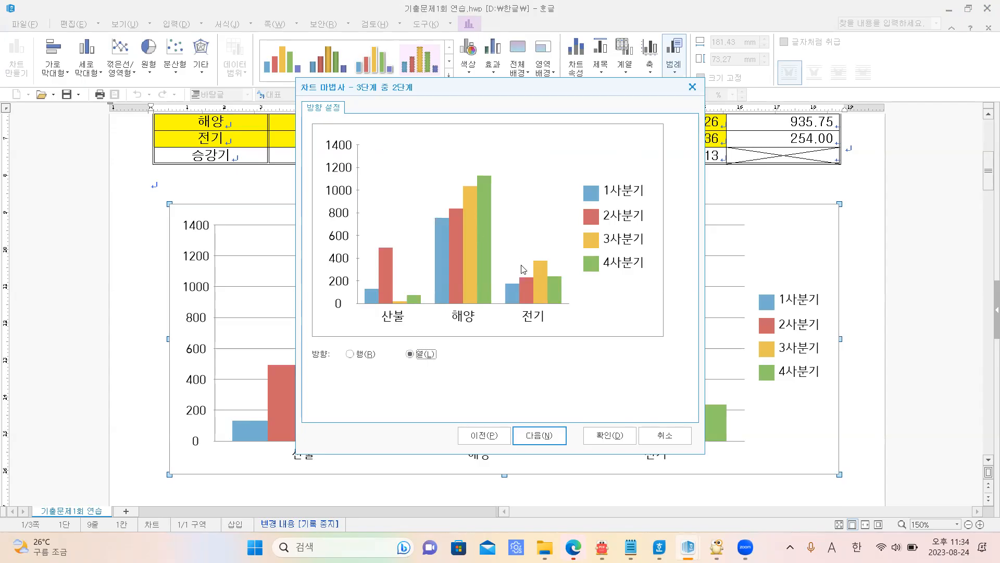
click(540, 437)
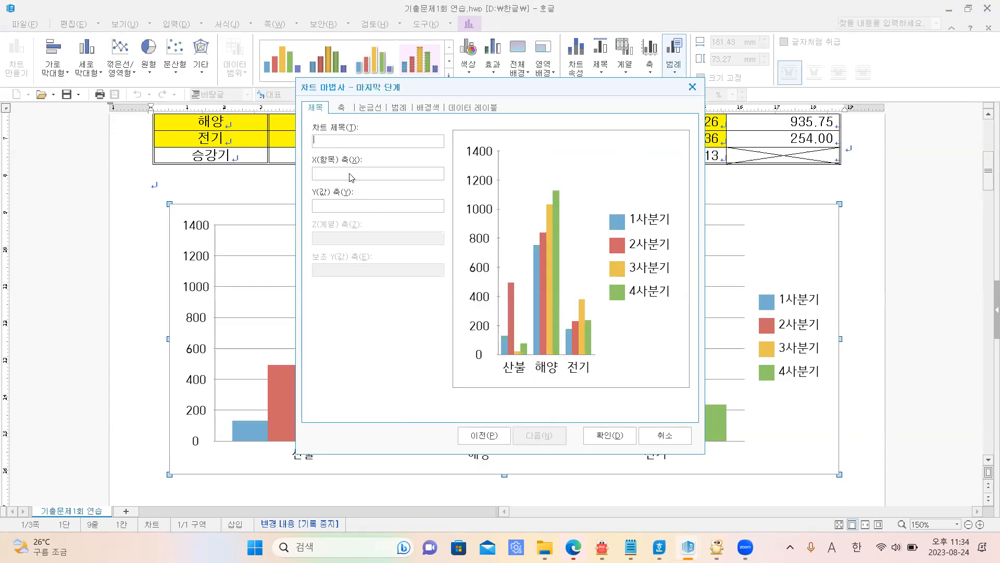
Step: Enter the chart title 최근 재난 사고 발생 현황(5년간) in the wizard, consulting the sample chart in the exam PDF
click(602, 546)
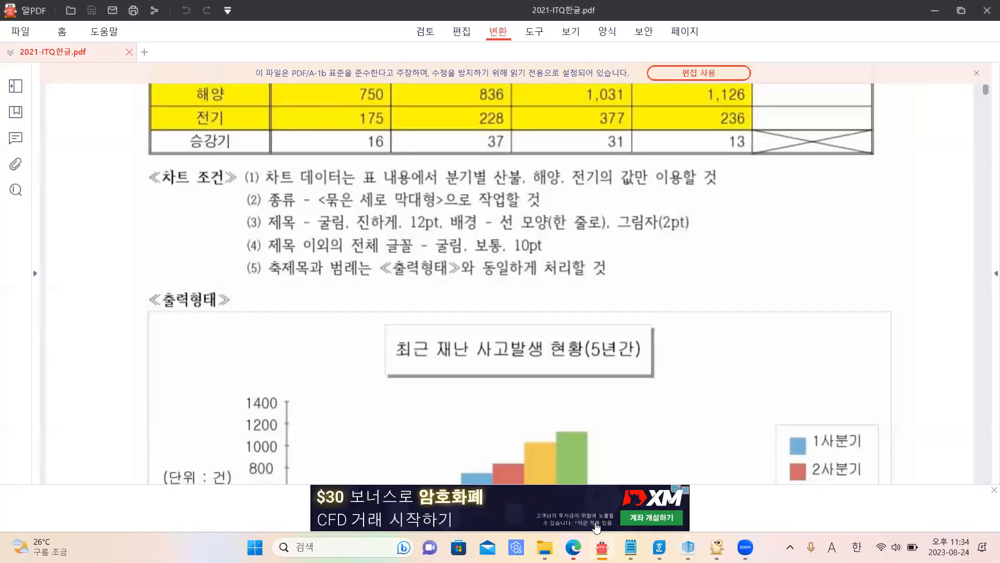
click(688, 546)
click(751, 509)
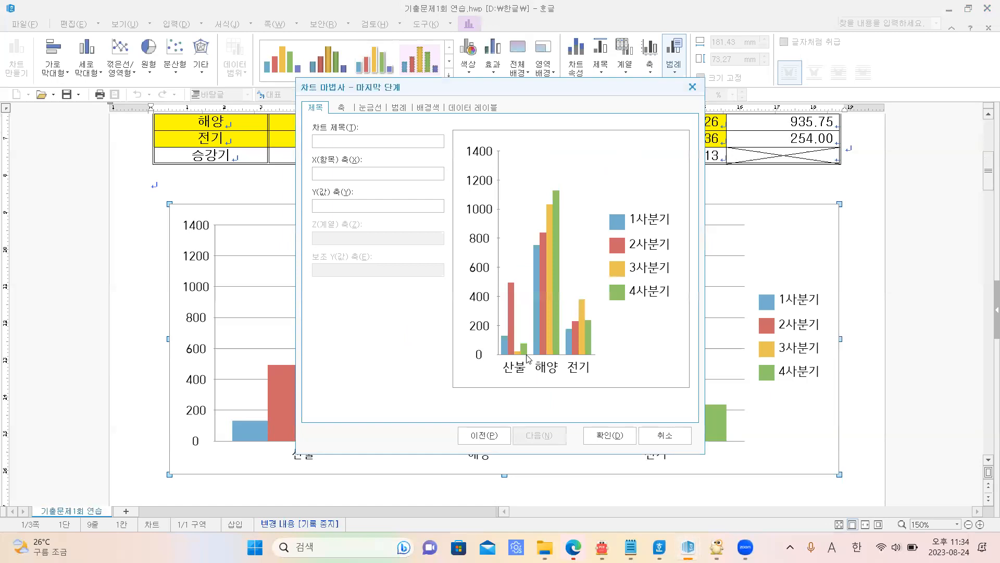
text(최그 재난현황)
key(alt+Tab)
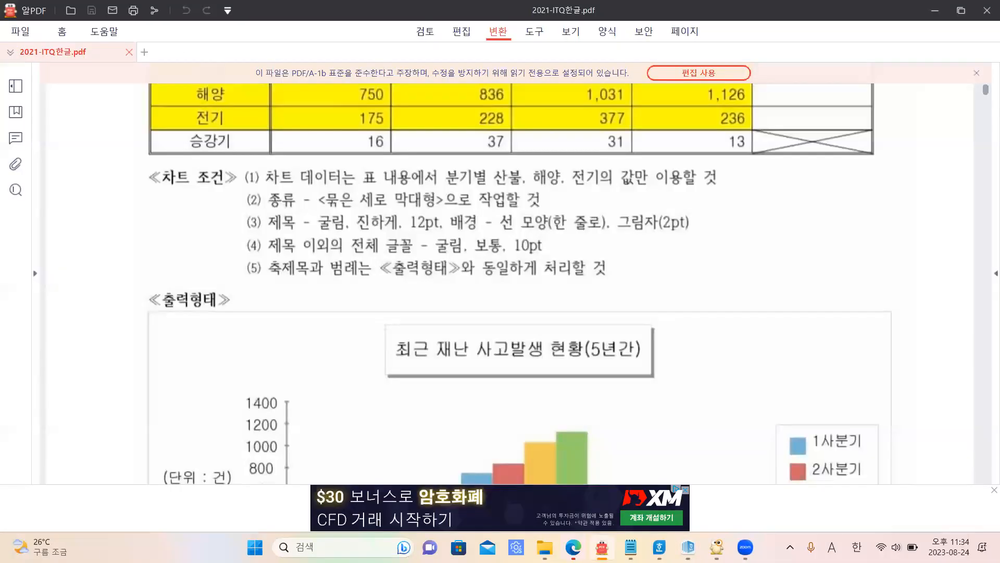
key(alt+Tab)
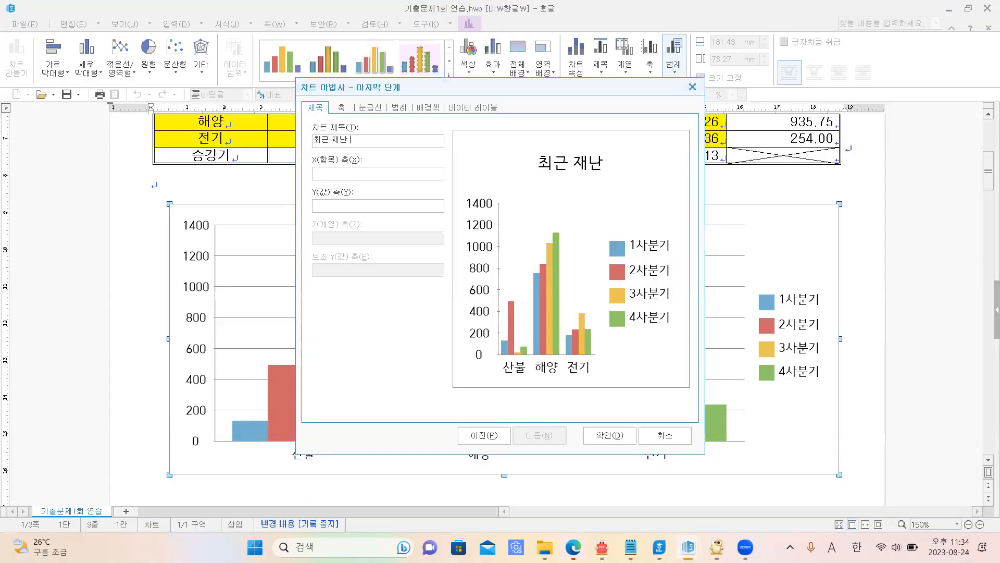
text(새)
key(BackSpace)
text(생 현호()
click(602, 547)
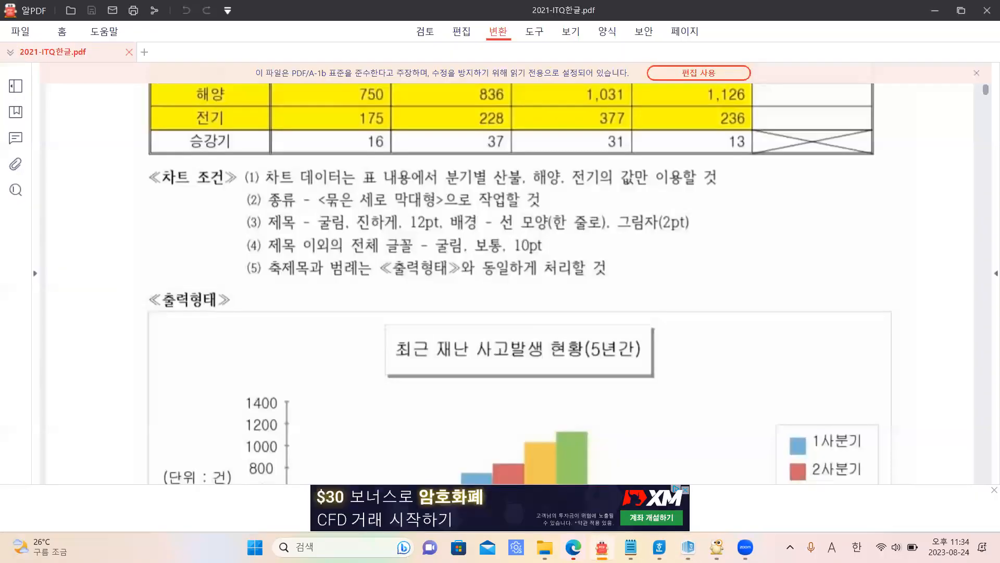
key(alt+Tab)
text(5년간))
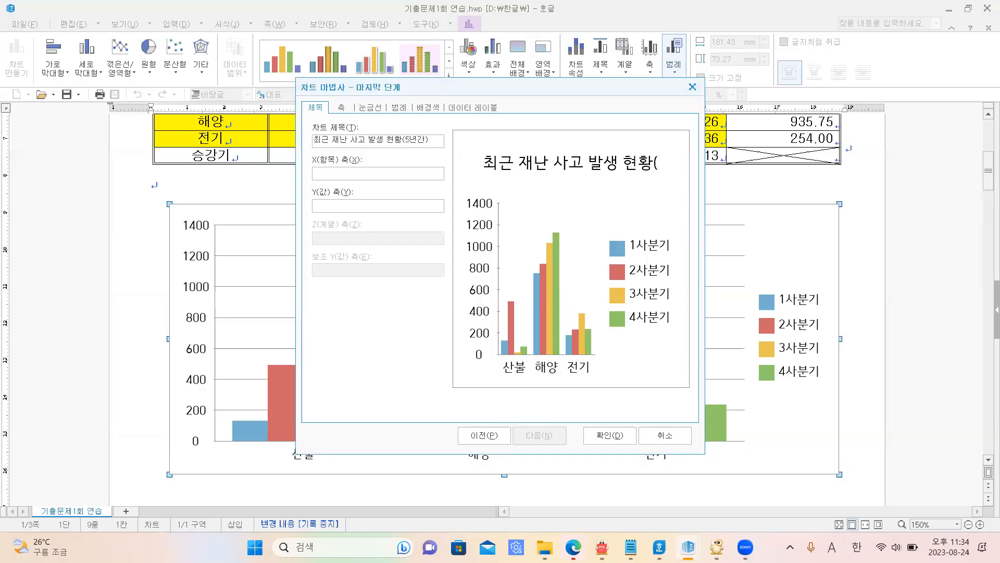
click(360, 173)
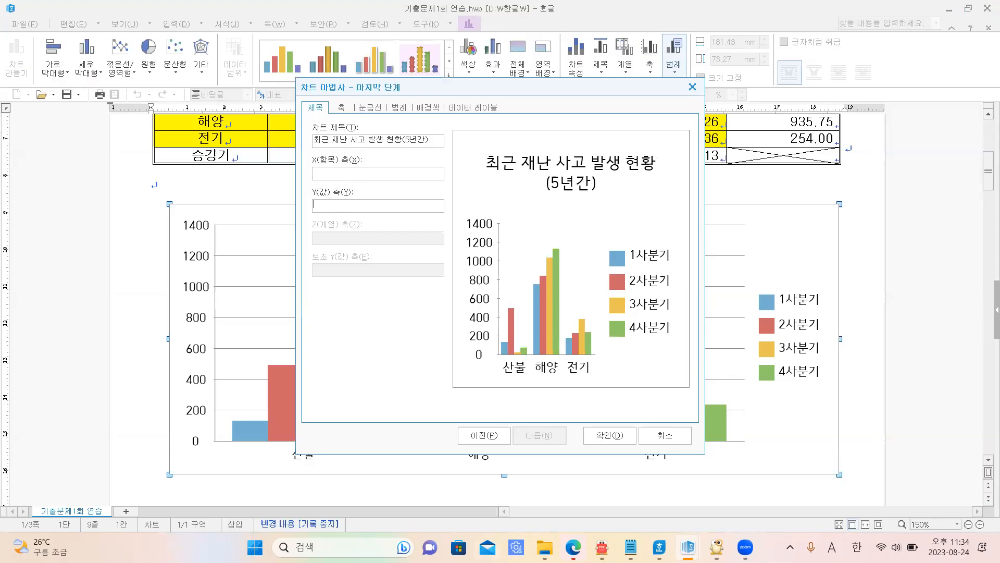
Step: Check the sample chart in the exam PDF, enter (단위 : 건) as the Y-axis title, and finish the chart wizard
click(602, 547)
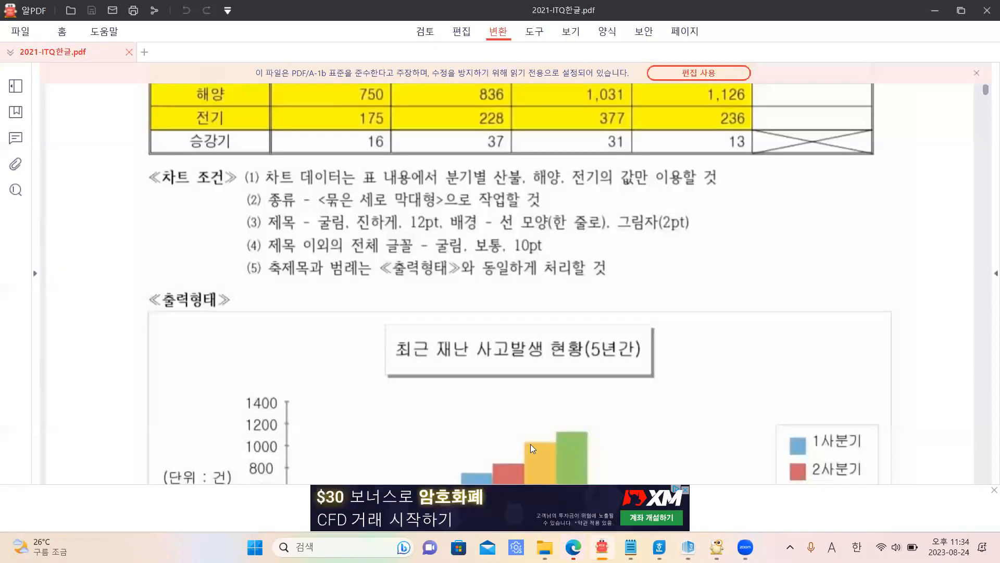
scroll(353, 282, down, 2)
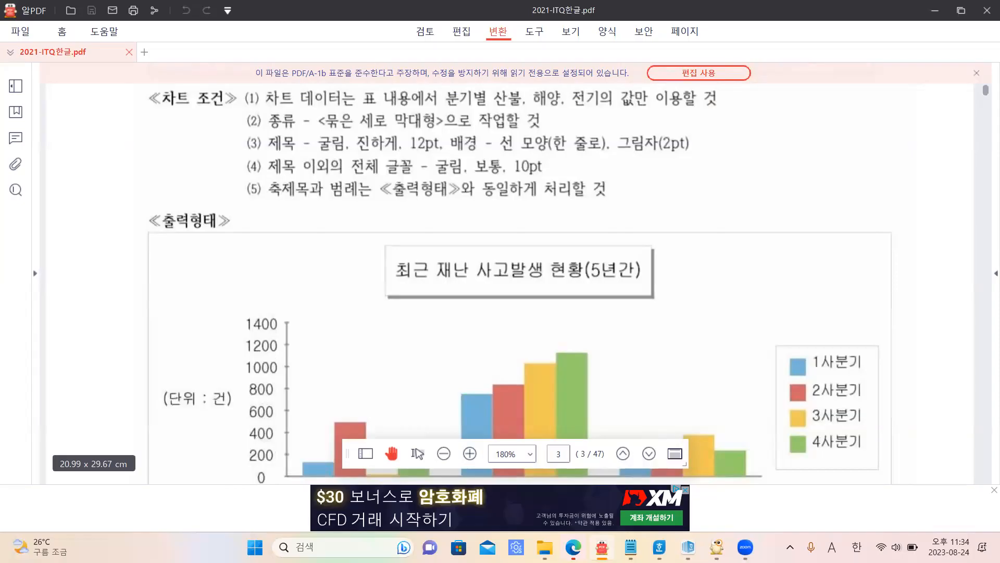
click(689, 546)
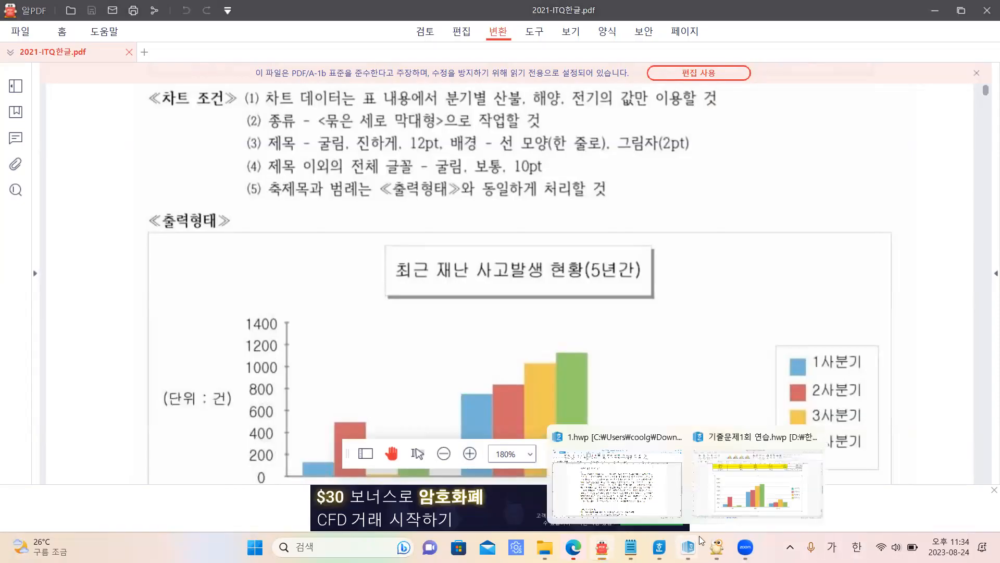
click(726, 515)
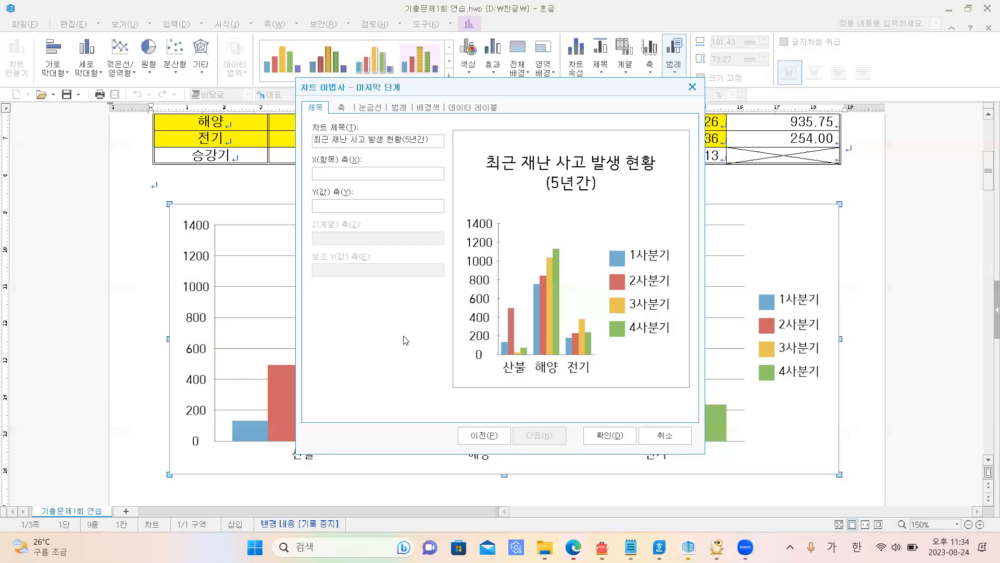
click(379, 206)
text((단위 : 건)
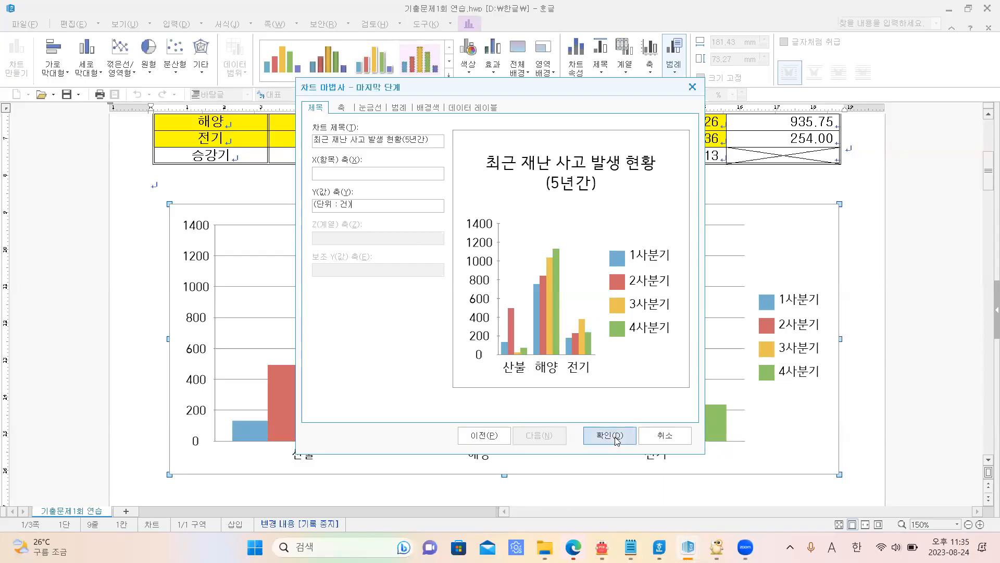
click(614, 436)
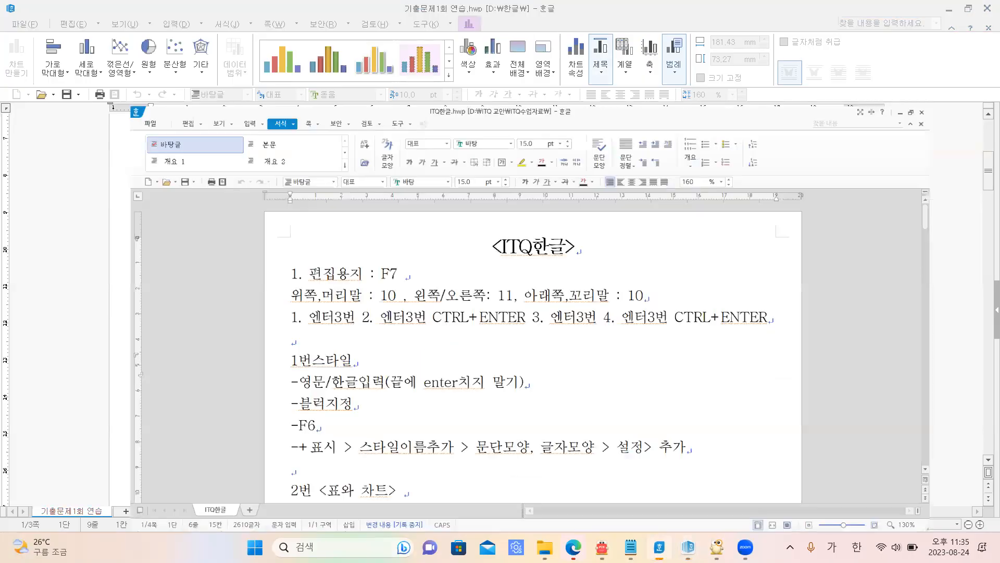
Step: Consult the title conditions in the exam PDF and set the chart title's font to 굴림 in bold
click(659, 547)
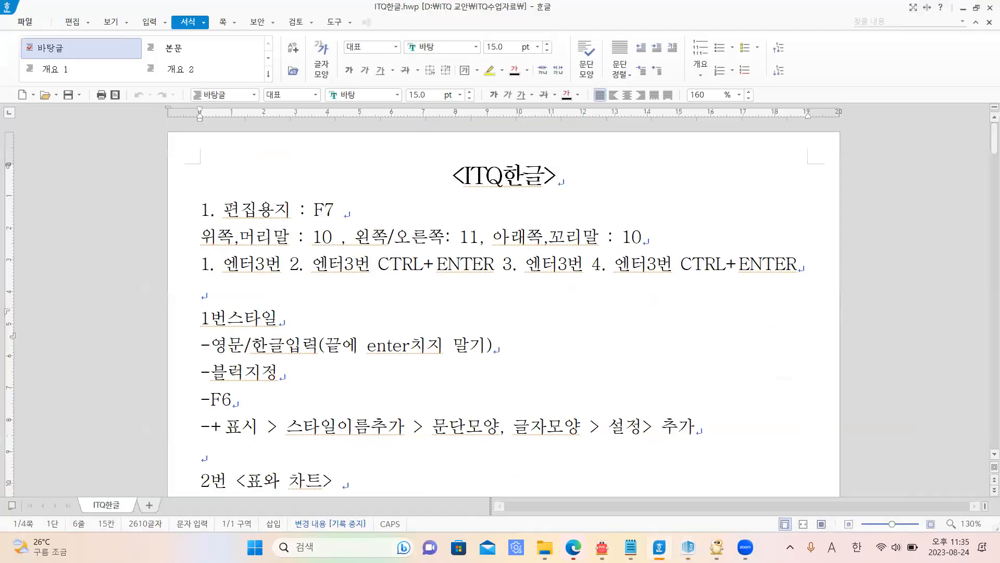
click(601, 547)
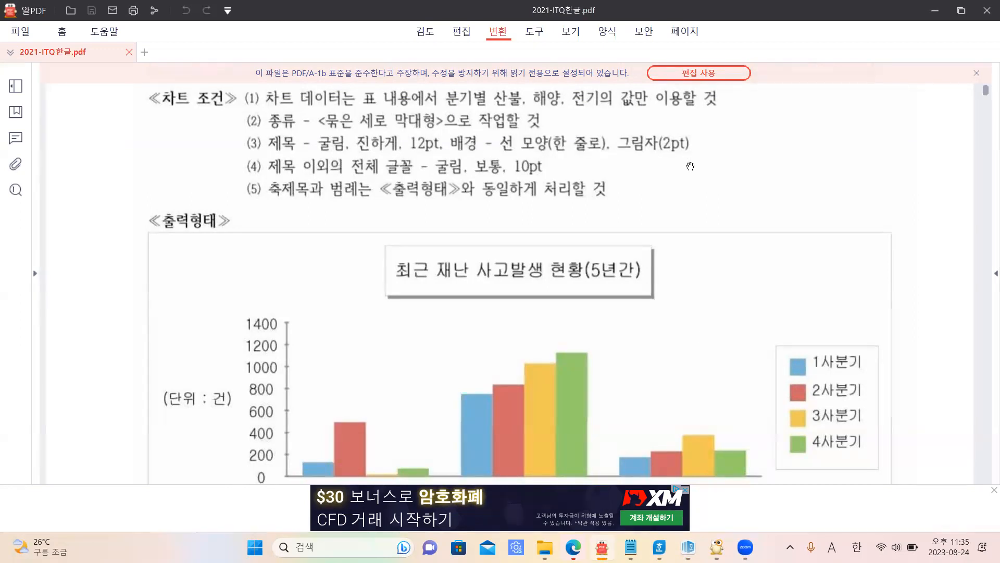
mouse_move(688, 547)
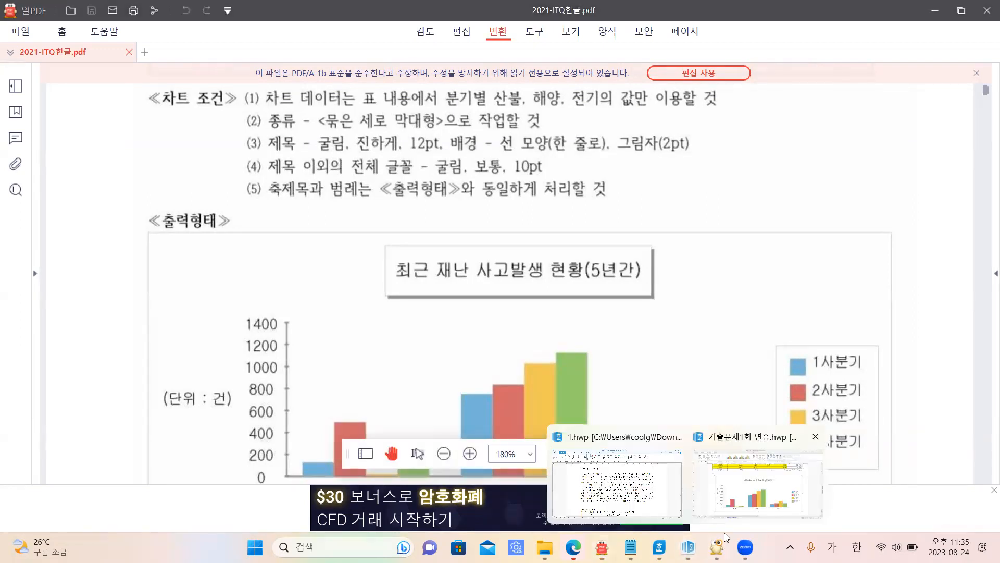
click(724, 532)
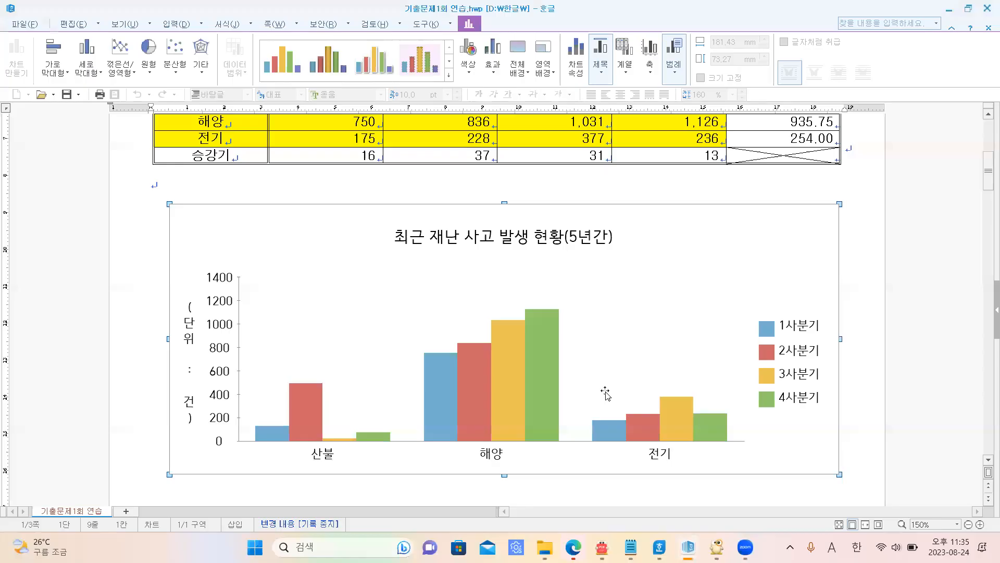
double_click(484, 241)
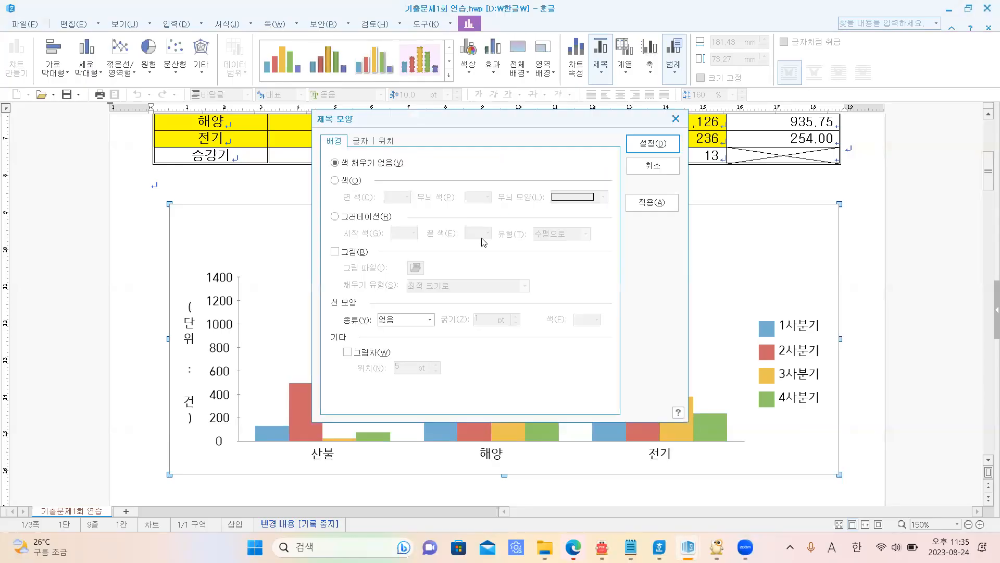
click(362, 143)
click(417, 324)
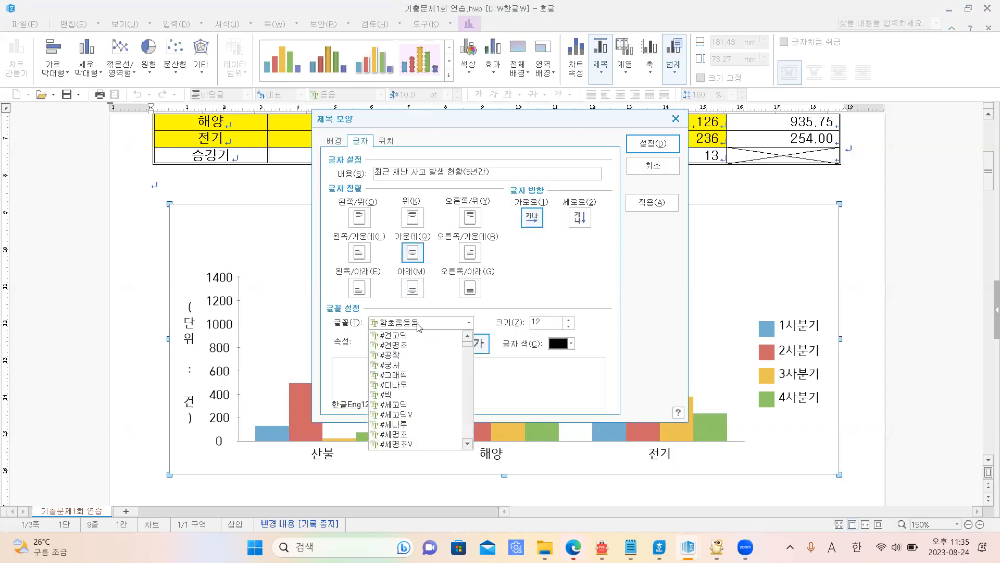
text(굴림)
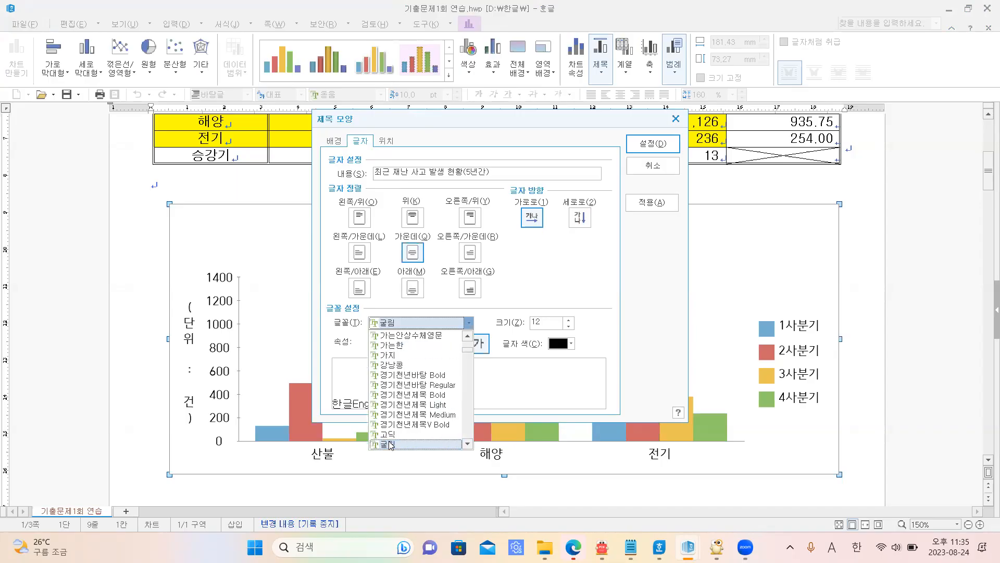
key(Return)
click(380, 345)
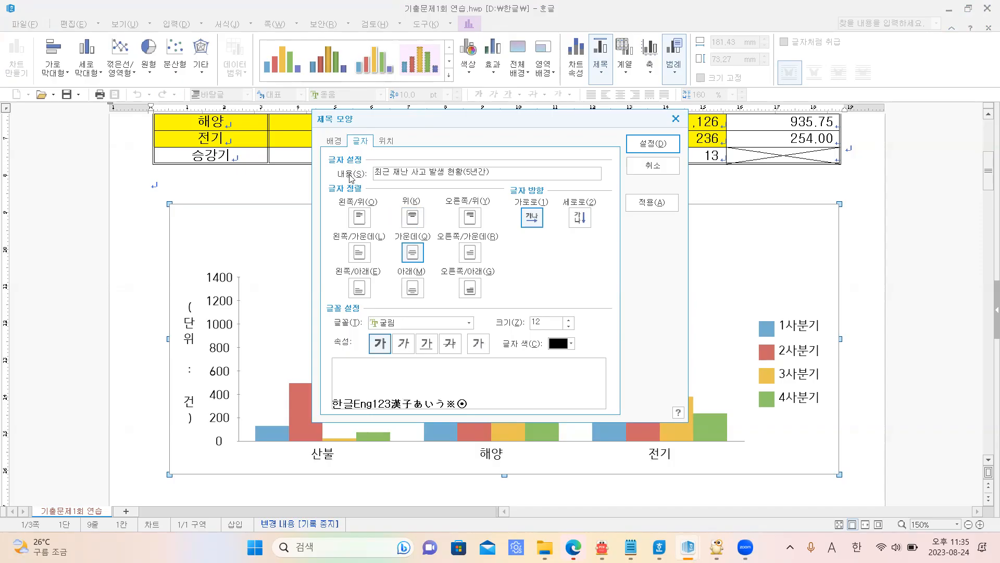
Step: Give the chart title's background a 한 줄로 border line and a 2 pt shadow, and apply the title settings
click(335, 142)
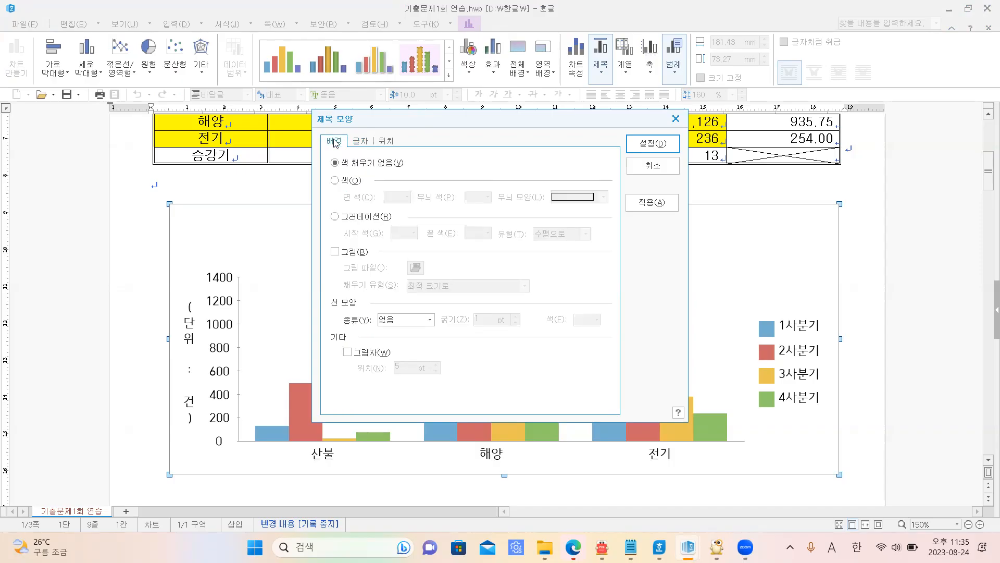
click(402, 320)
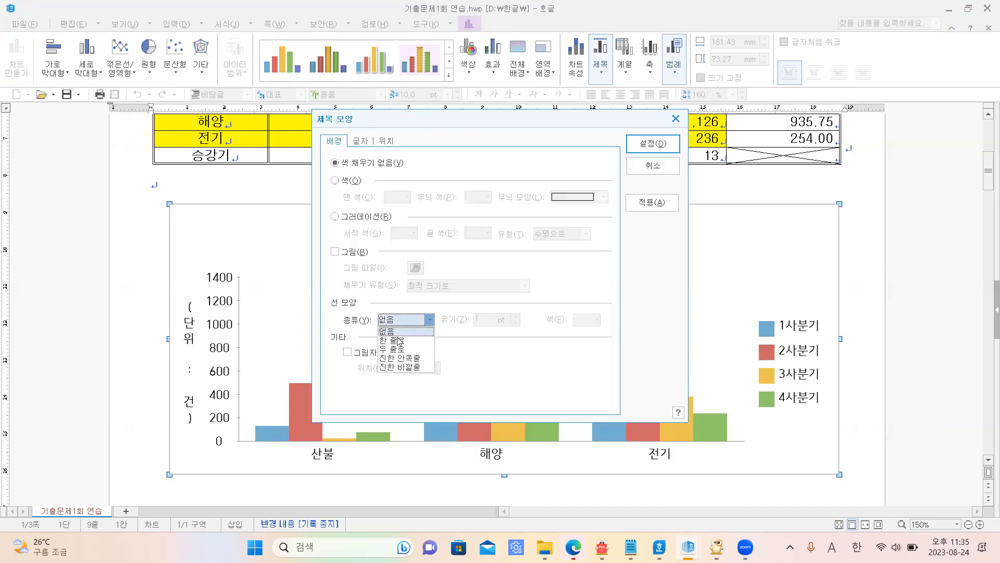
click(397, 340)
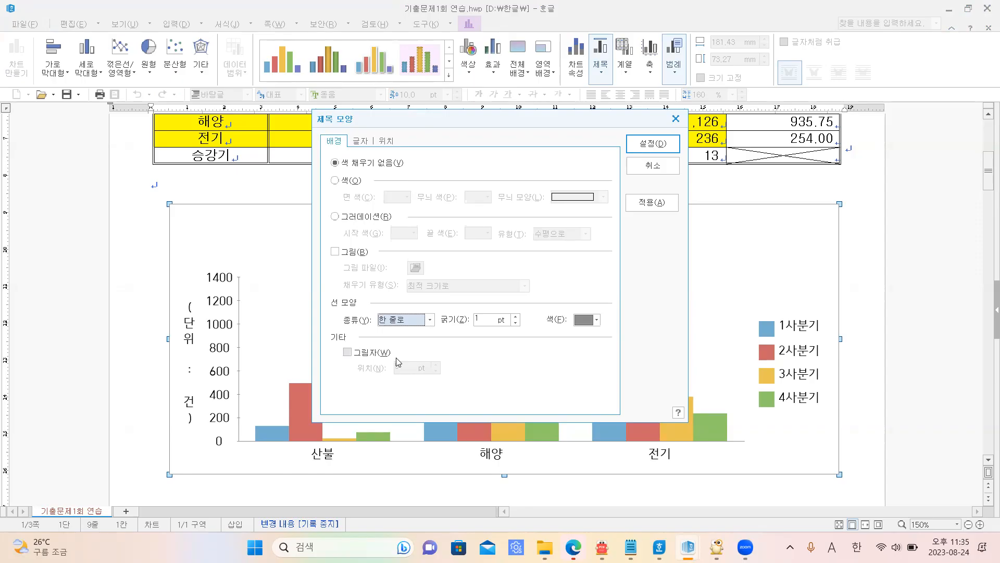
click(348, 352)
click(436, 372)
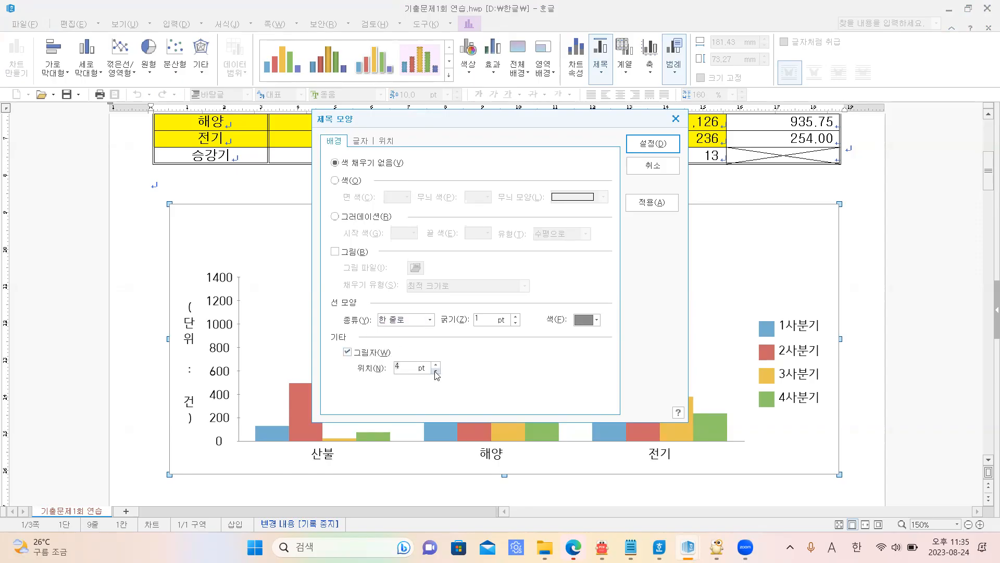
click(436, 371)
click(653, 144)
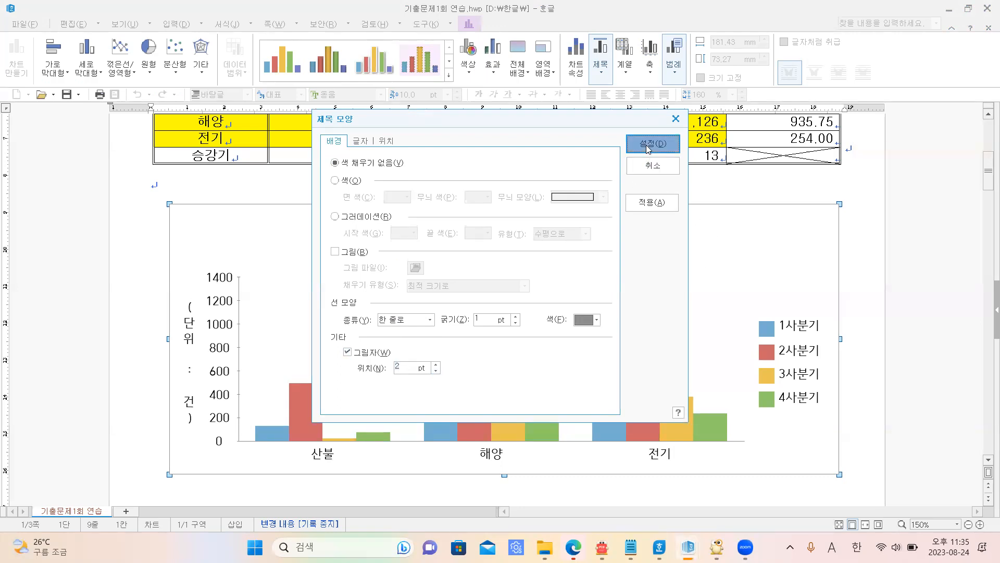
Step: Recheck the chart conditions in the exam PDF, and set the (단위 : 건) axis title to horizontal text in 굴림, size 10
mouse_move(659, 547)
click(602, 547)
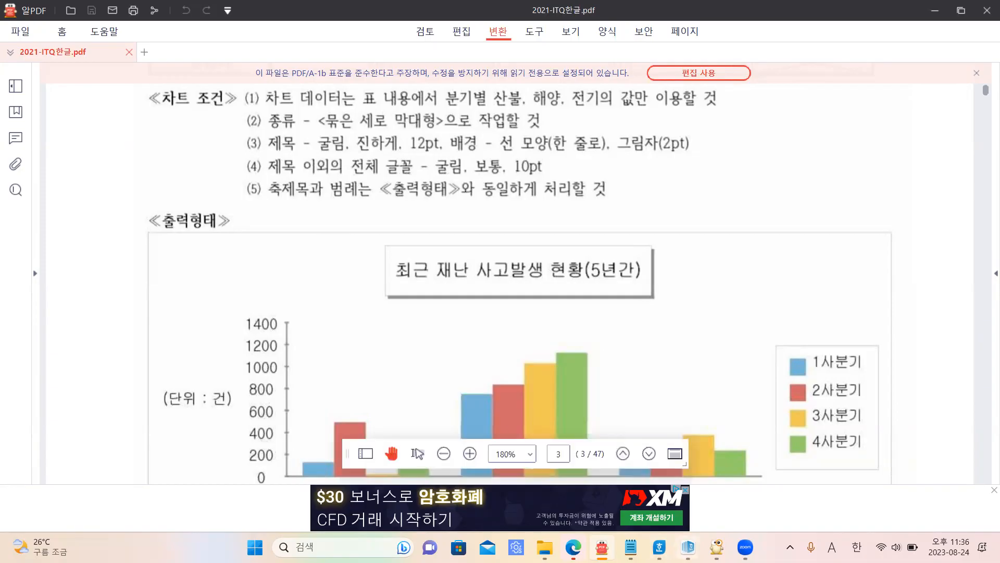
click(692, 546)
click(768, 488)
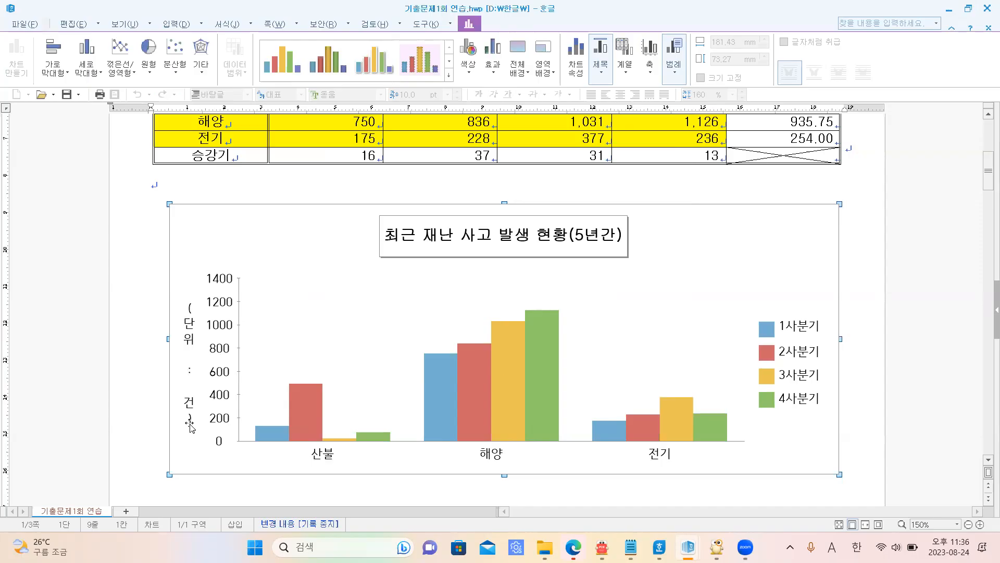
double_click(189, 343)
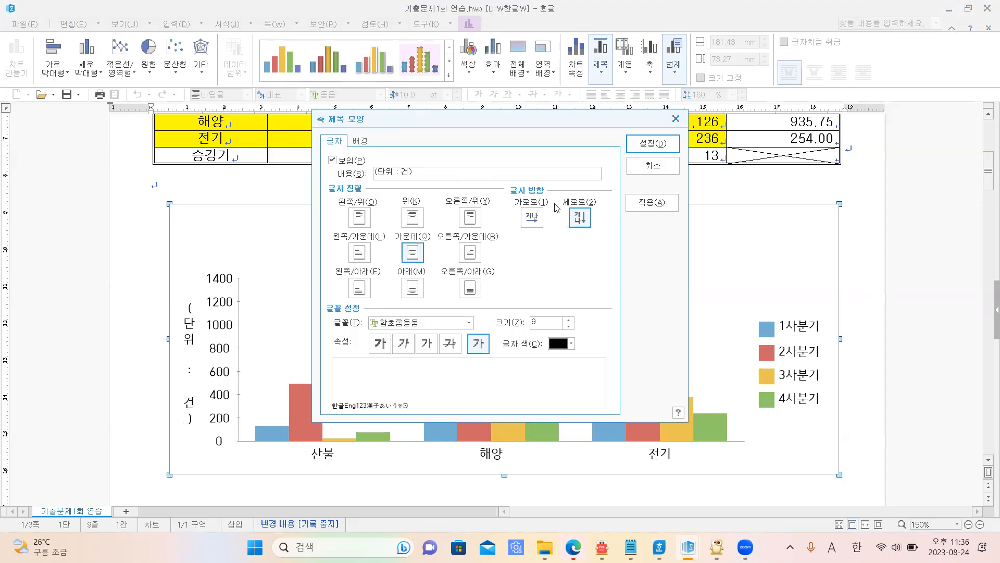
click(532, 219)
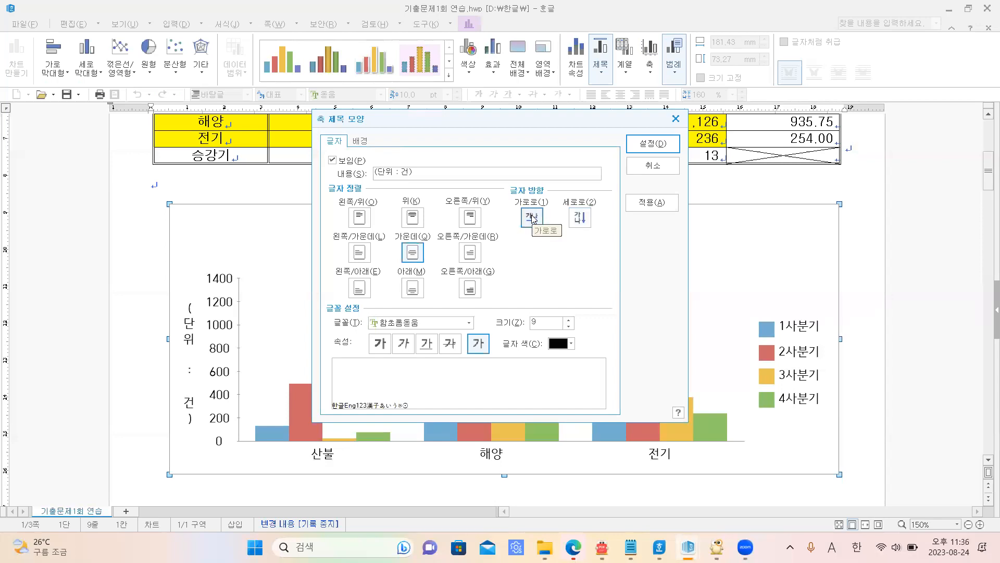
click(407, 327)
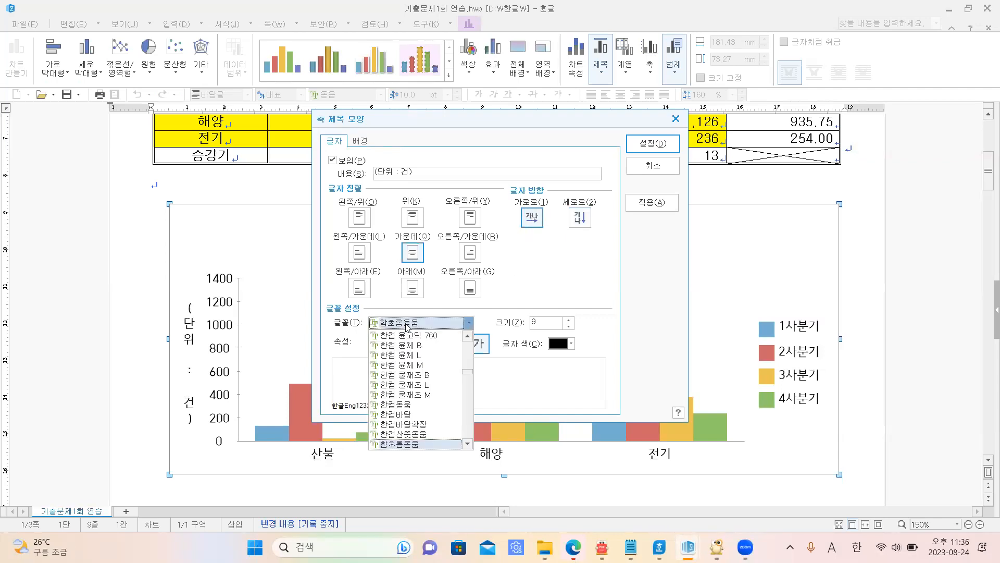
text(굴림)
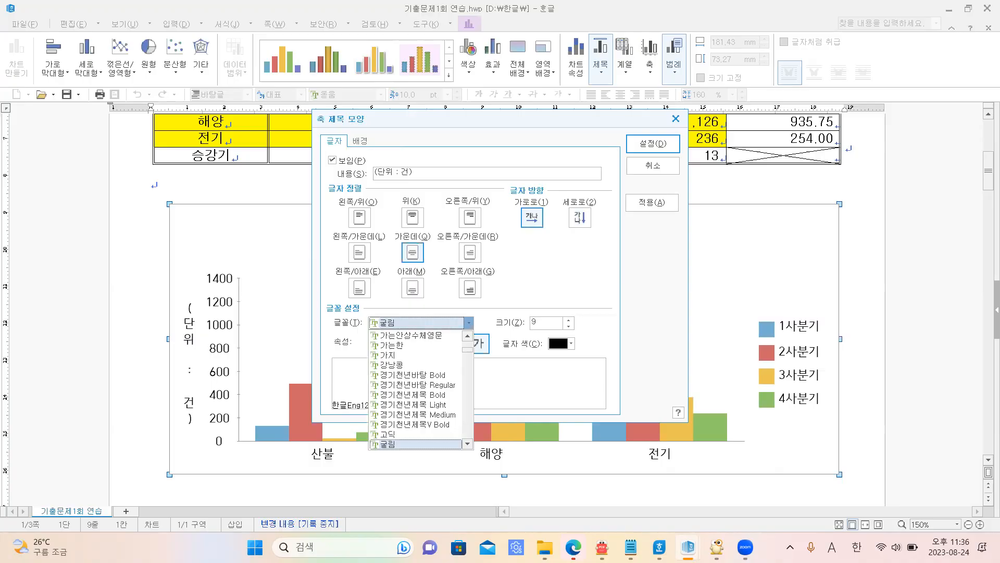
click(396, 444)
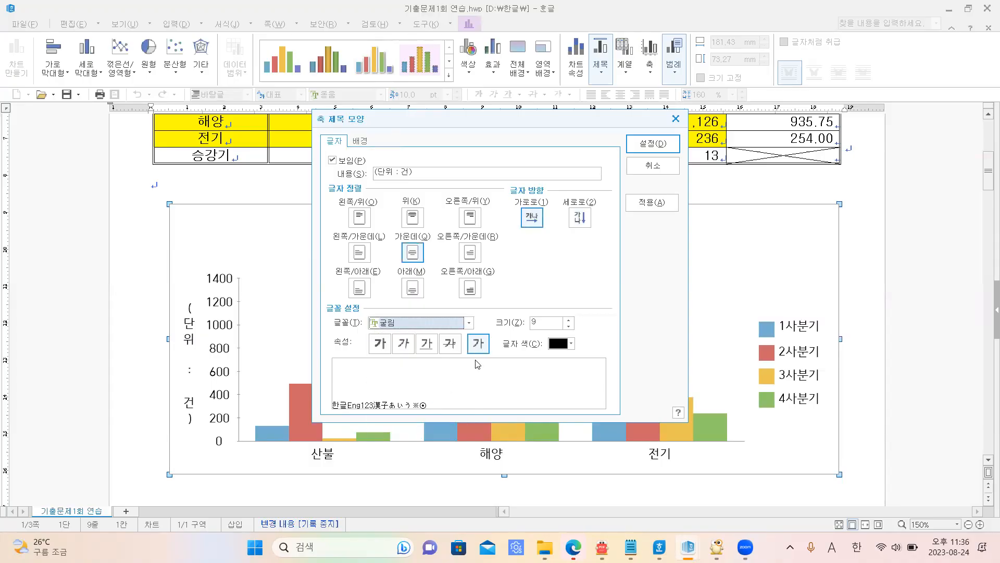
click(569, 319)
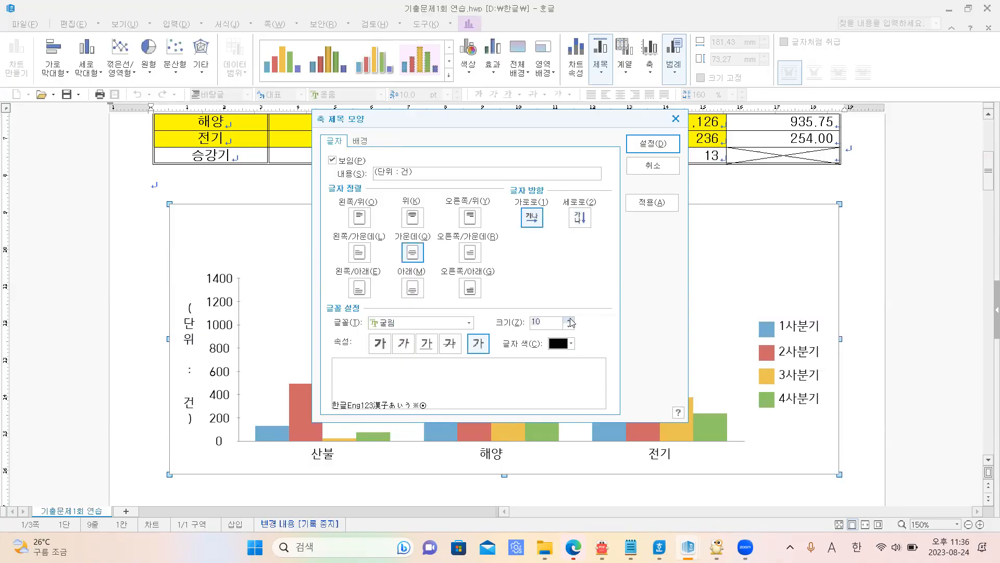
click(650, 146)
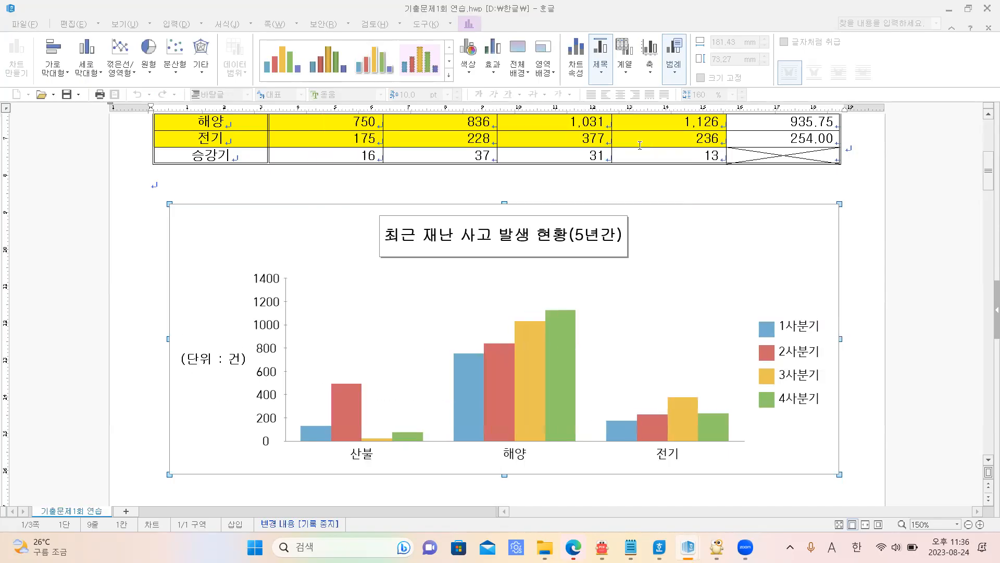
Step: Set the value axis labels of the chart to the 굴림 font at 10 pt
double_click(266, 327)
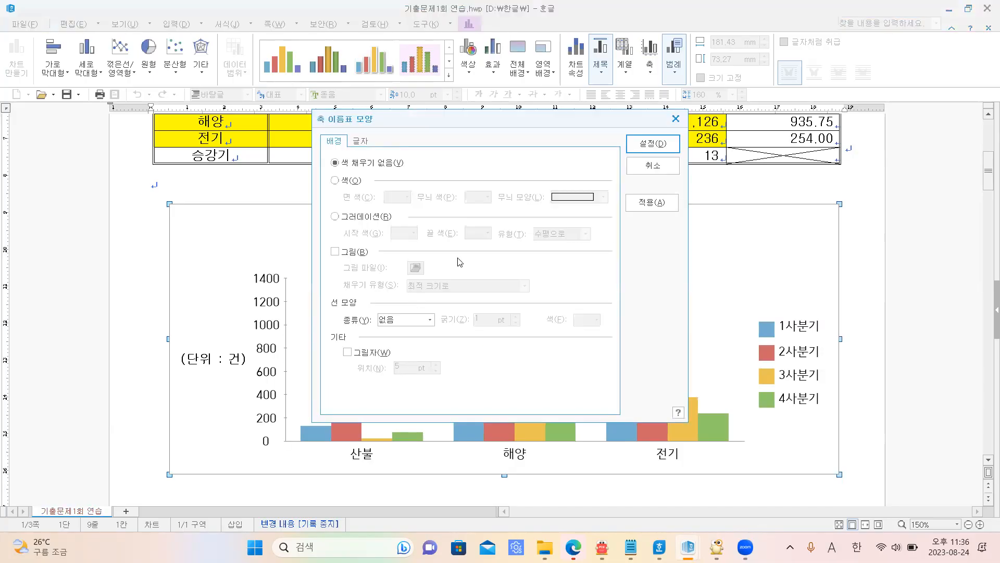
click(365, 144)
click(408, 324)
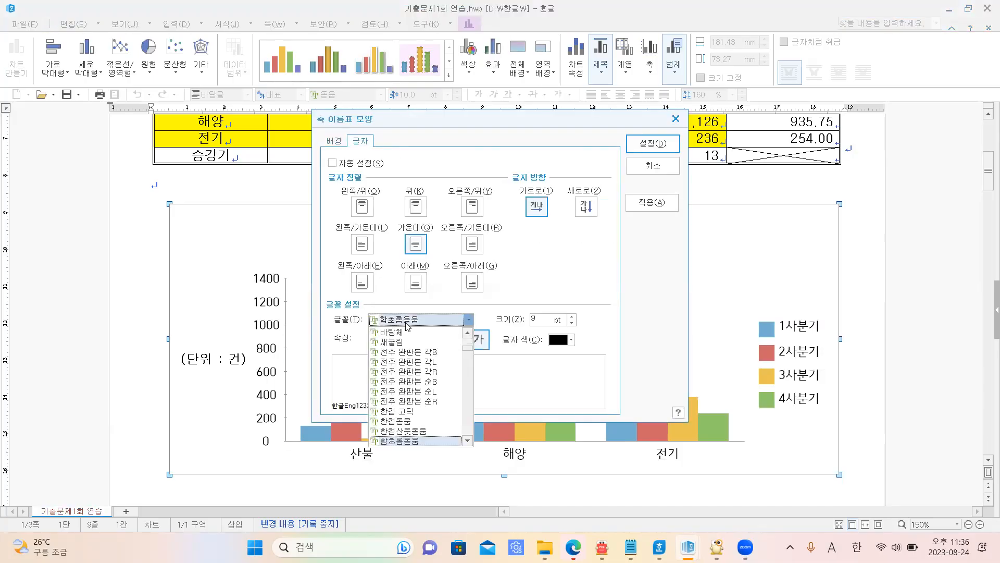
text(굴림)
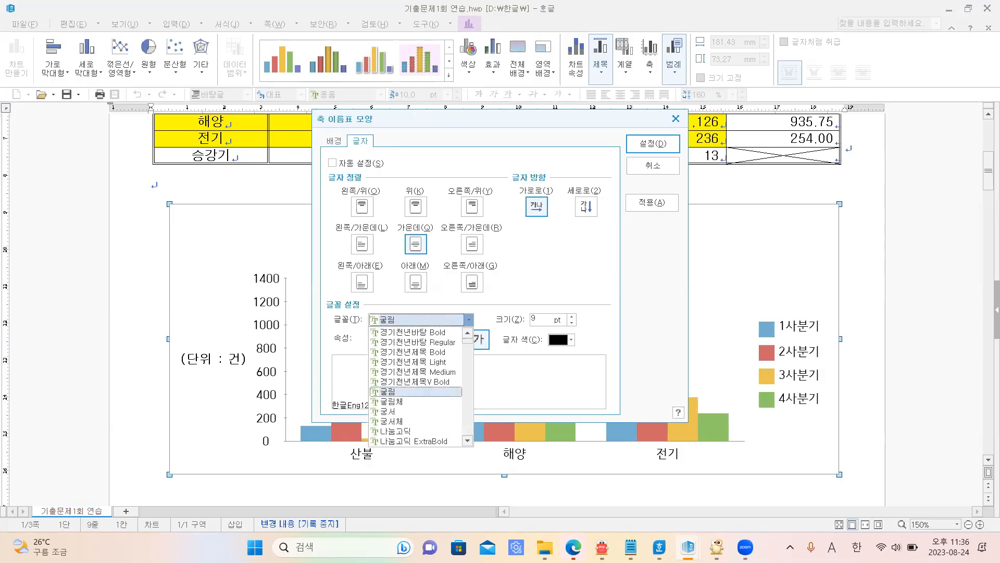
click(392, 391)
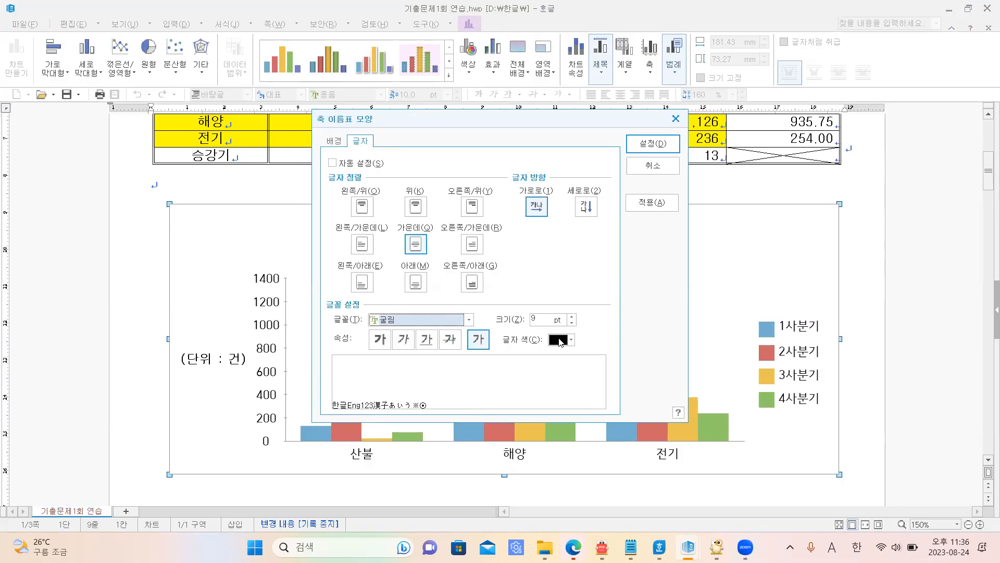
click(571, 315)
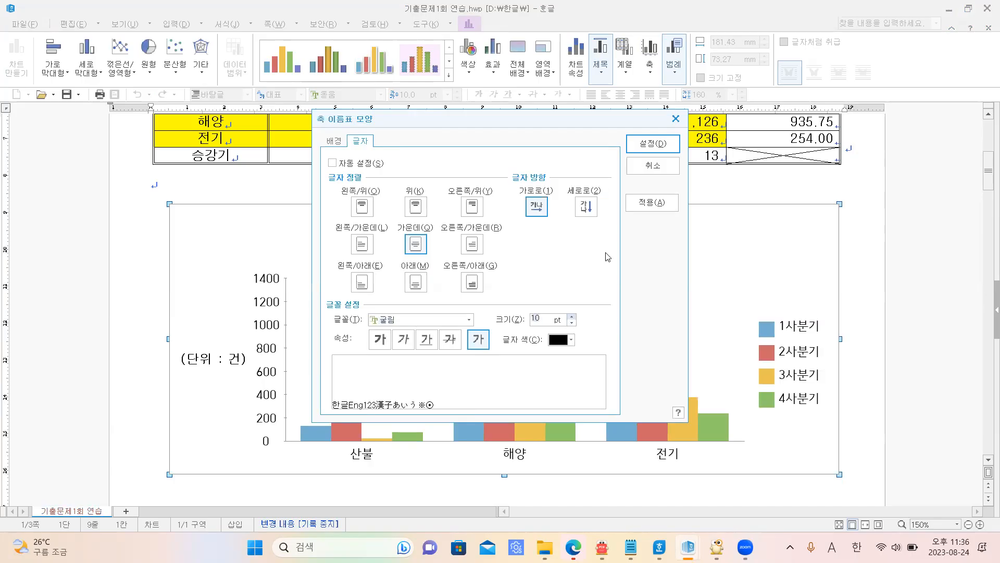
click(652, 144)
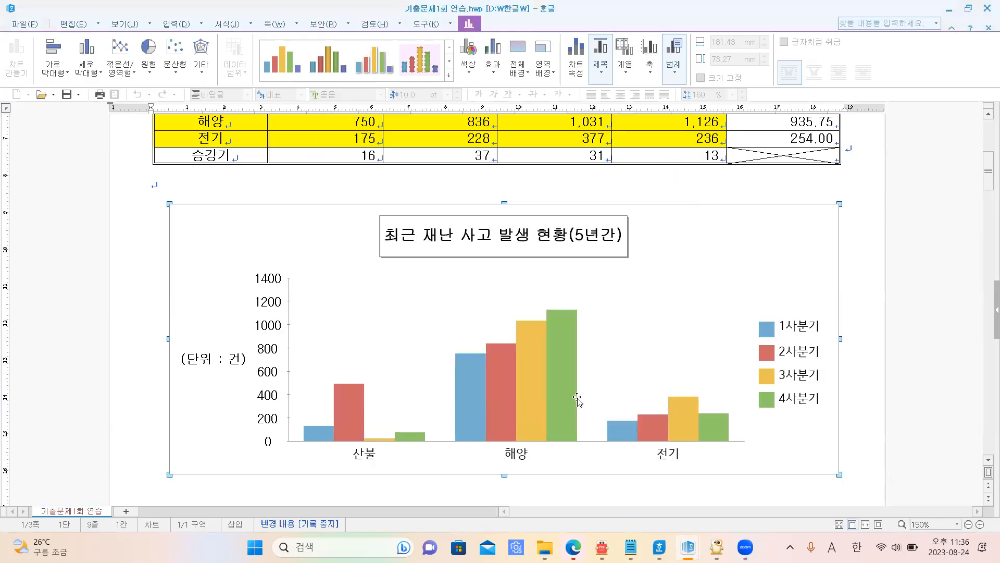
scroll(576, 391, down, 3)
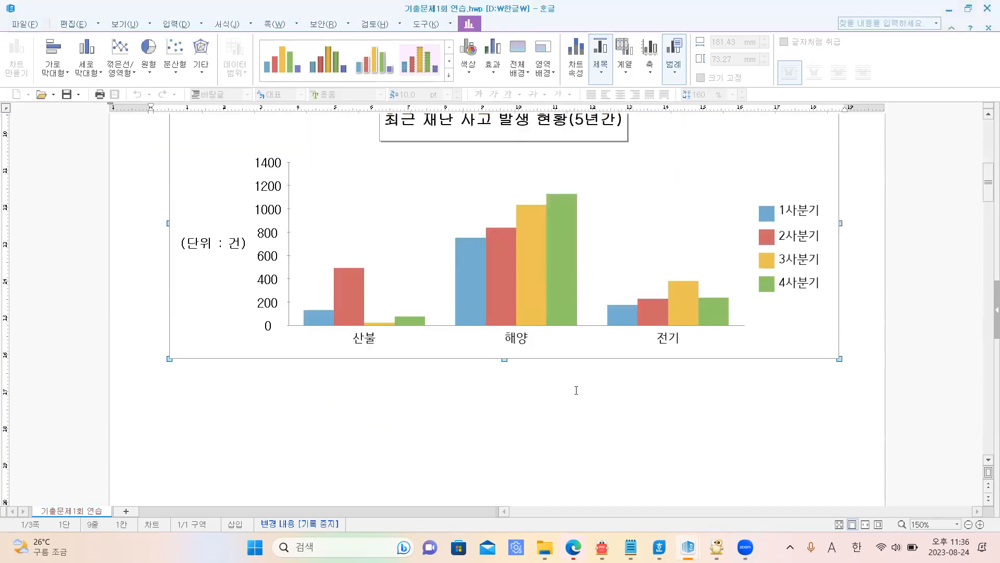
Step: Set the category axis labels of the chart to the 굴림 font at 10 pt
double_click(520, 340)
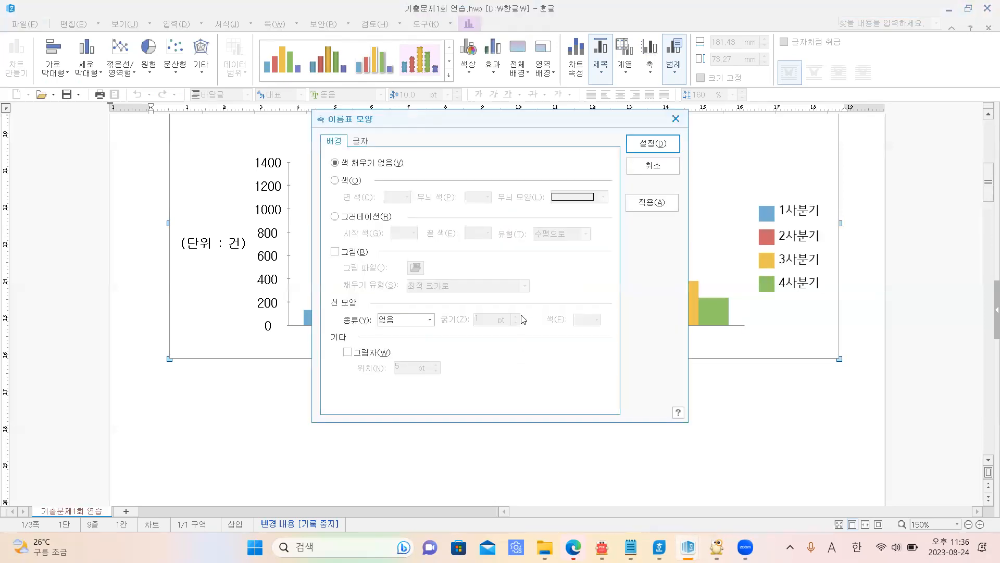
click(359, 142)
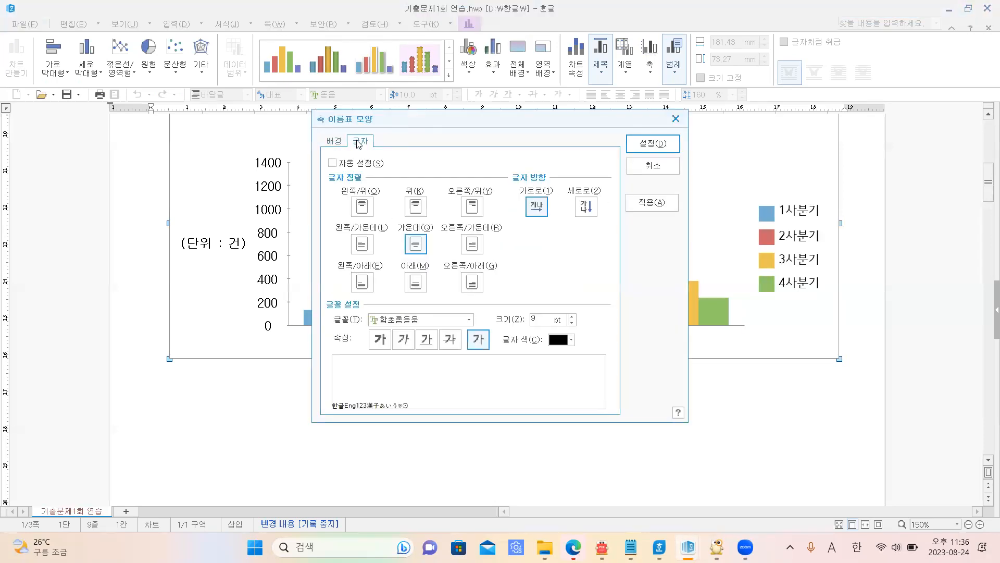
click(430, 320)
text(굴림)
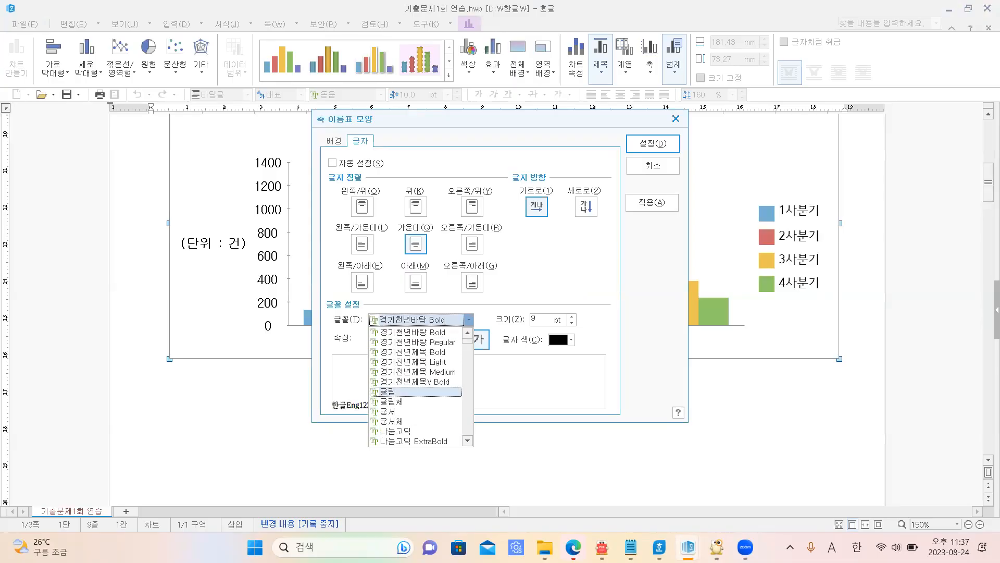
click(405, 392)
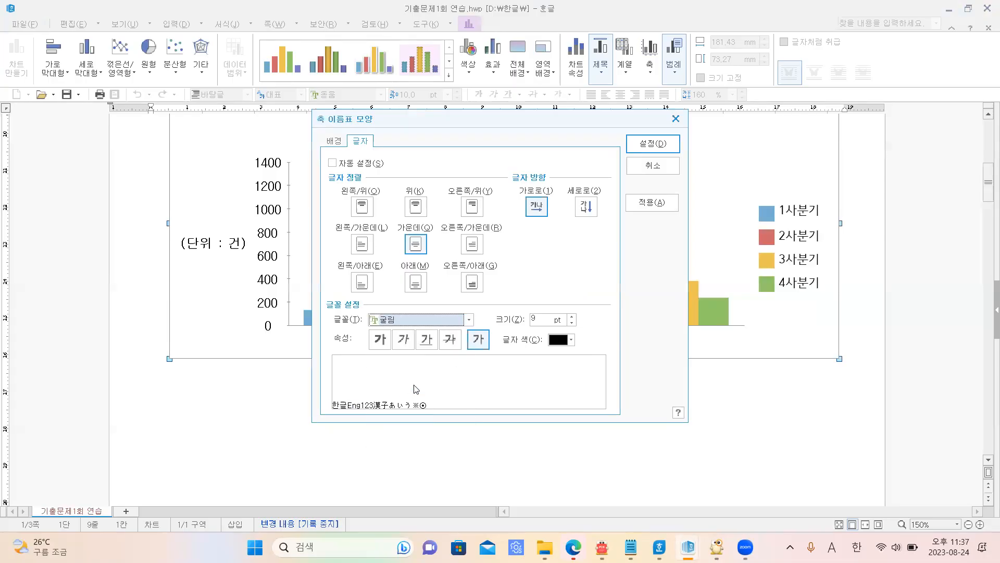
click(535, 322)
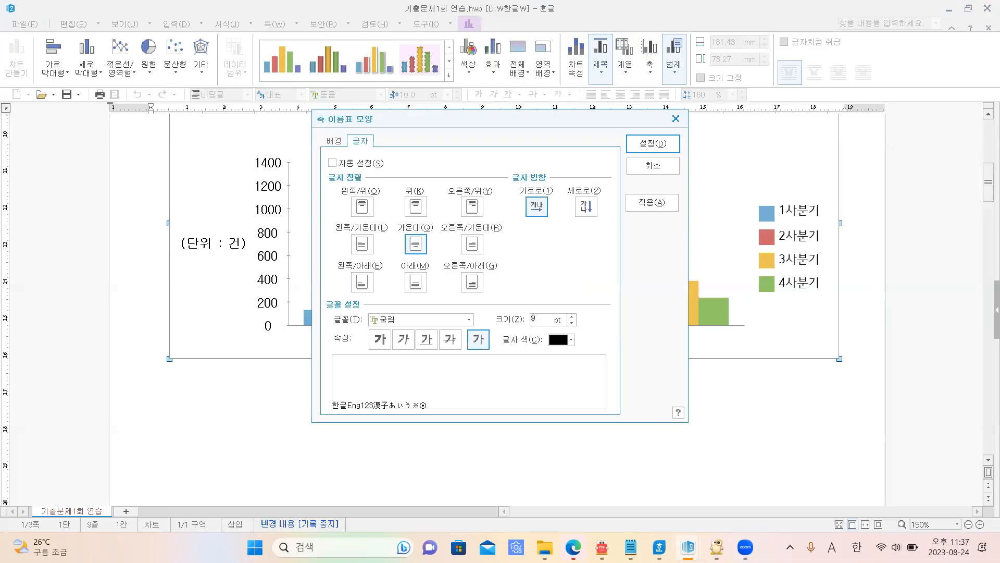
key(BackSpace)
text(10)
click(659, 145)
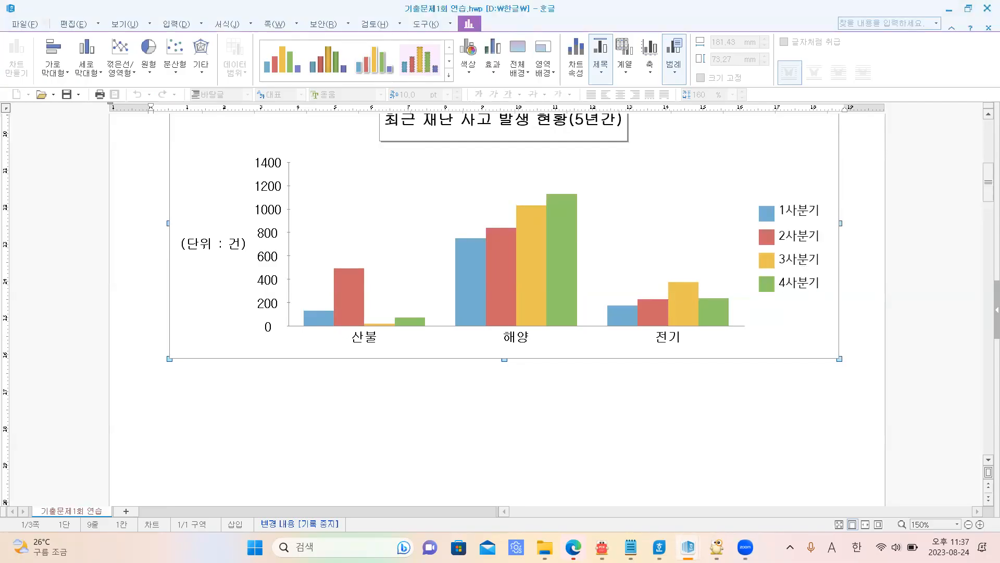
Step: Check the legend in the exam PDF's sample chart, and set the chart legend's text to 굴림, size 10
click(602, 547)
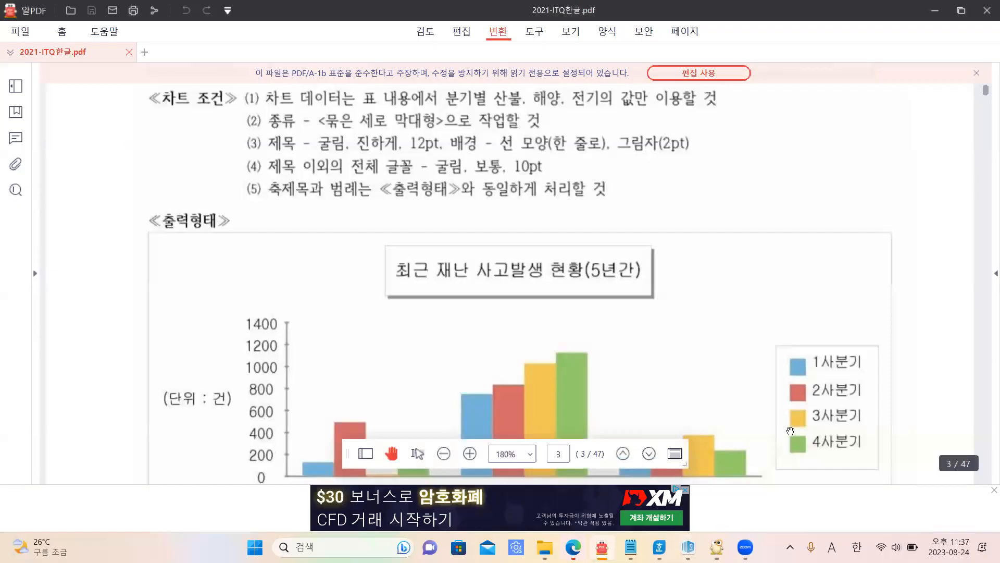
click(688, 547)
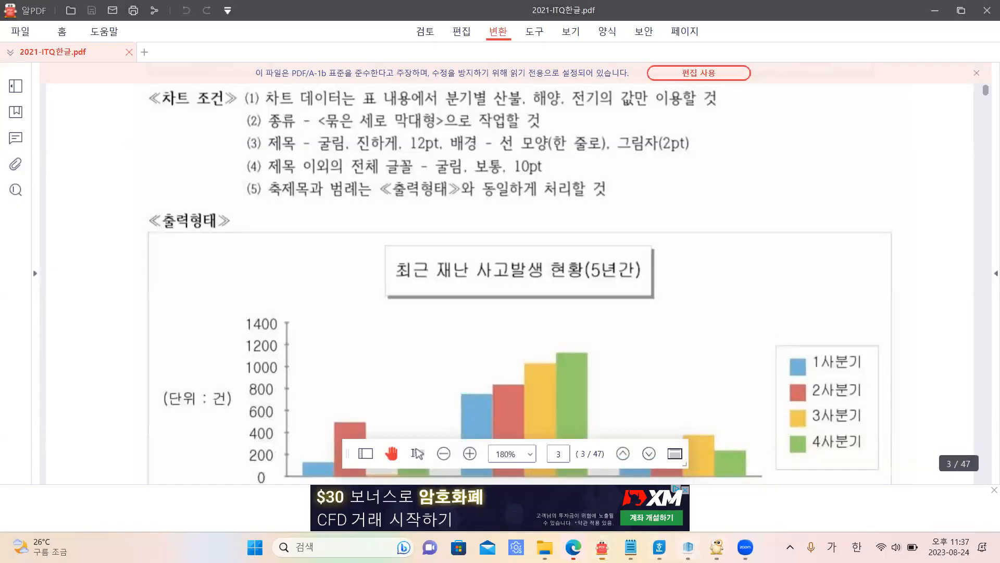
click(740, 490)
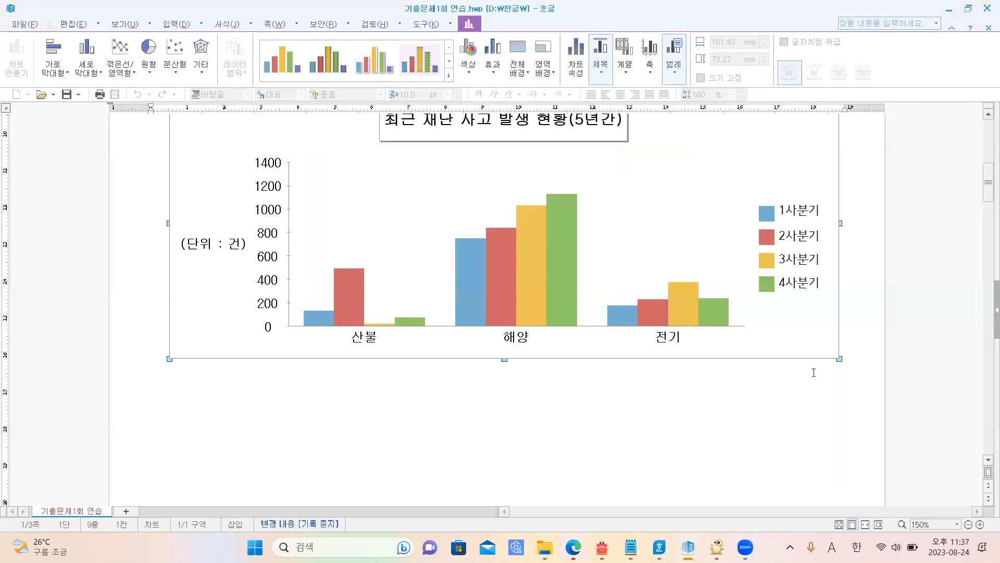
double_click(797, 263)
click(362, 142)
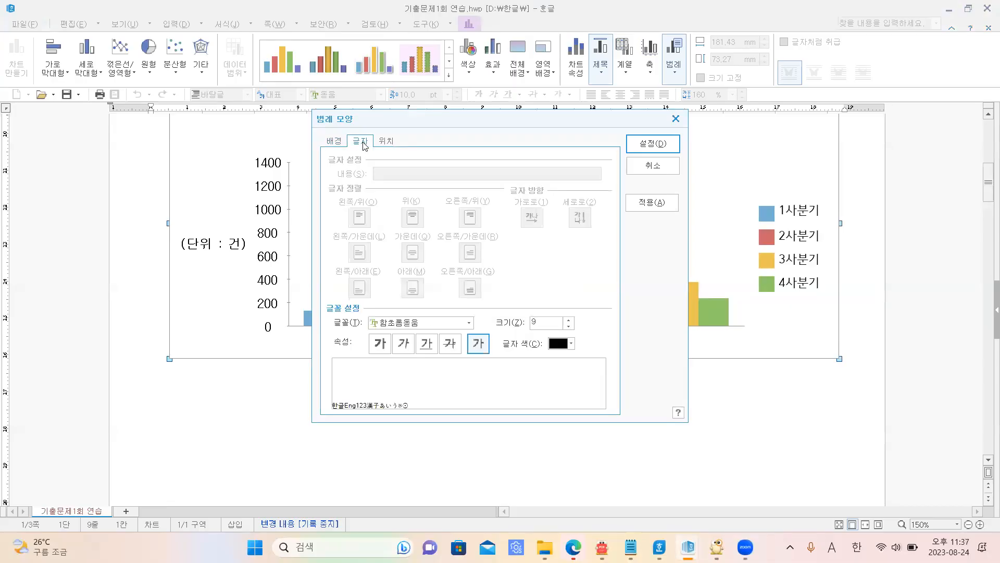
click(445, 322)
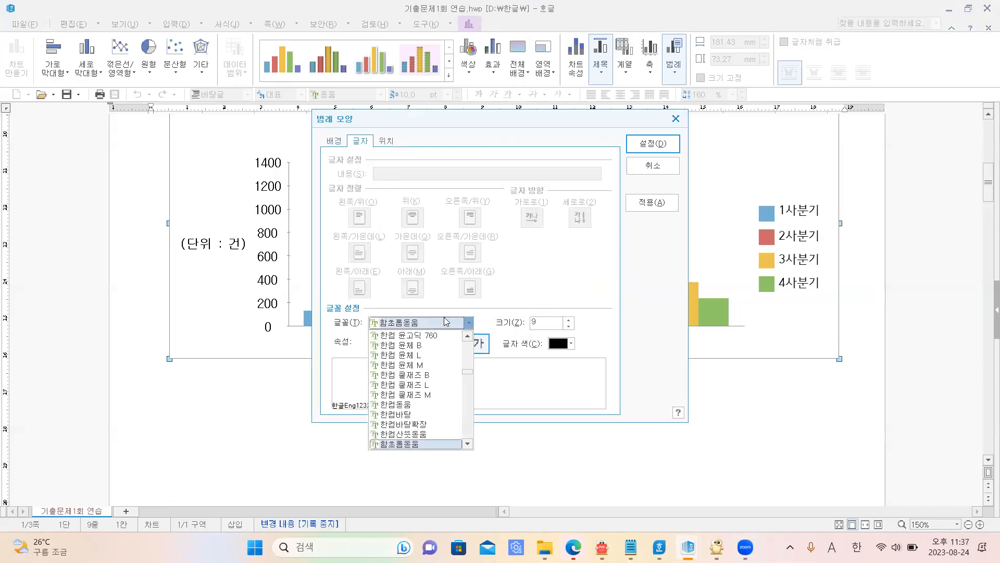
text(굴림)
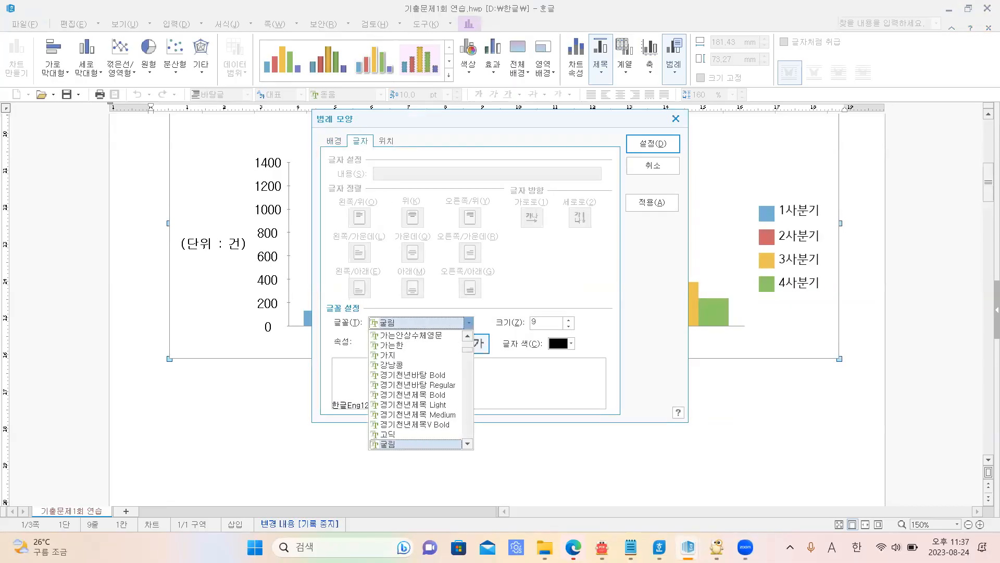
scroll(398, 426, down, 1)
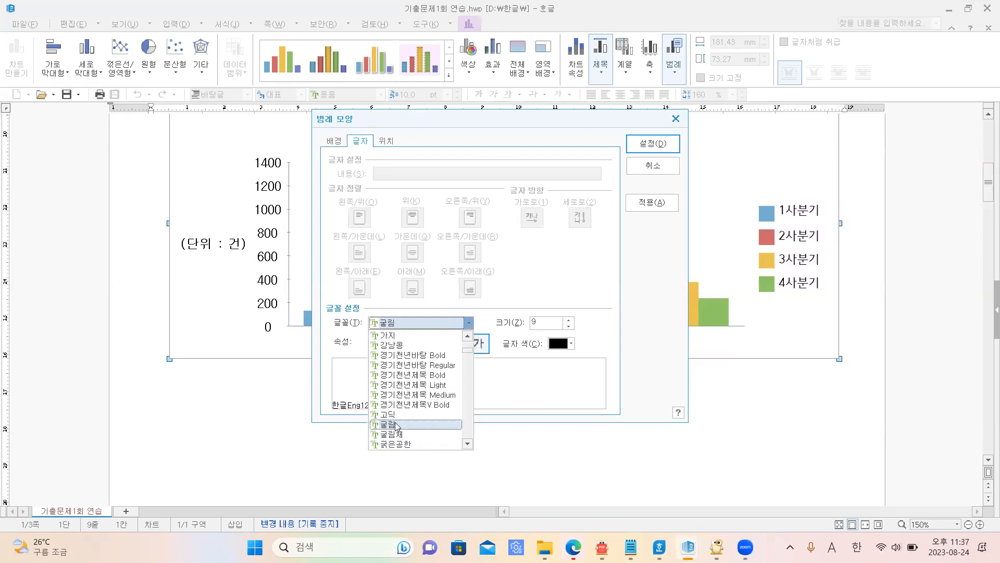
click(397, 425)
click(568, 320)
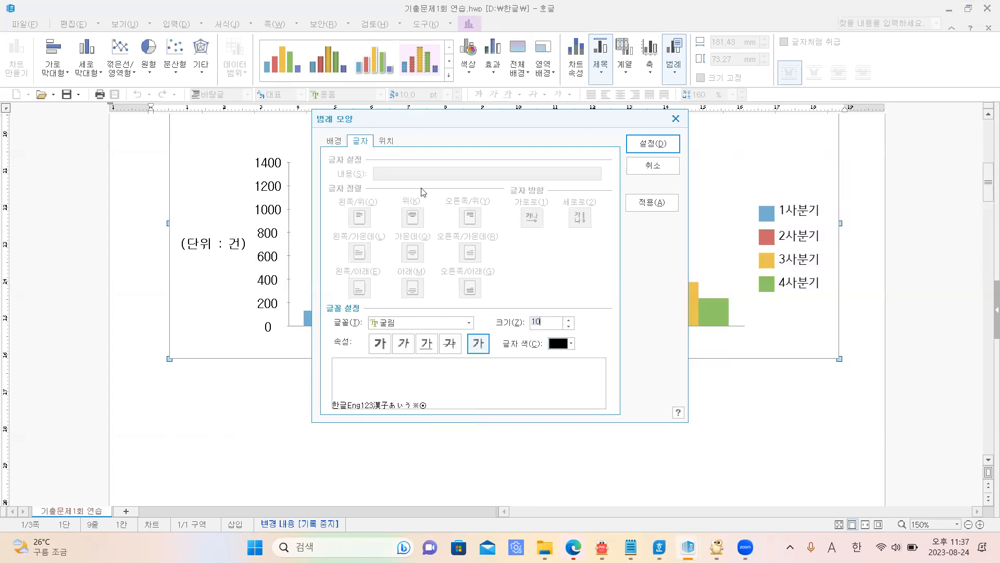
Step: Give the legend's background a 한 줄로 border line, apply the legend settings and leave chart editing
click(334, 141)
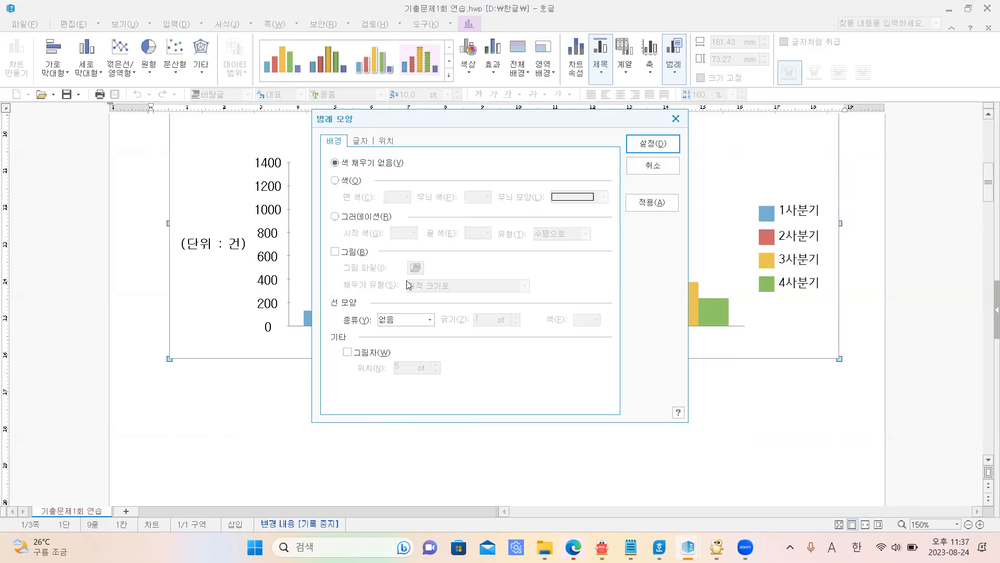
click(407, 323)
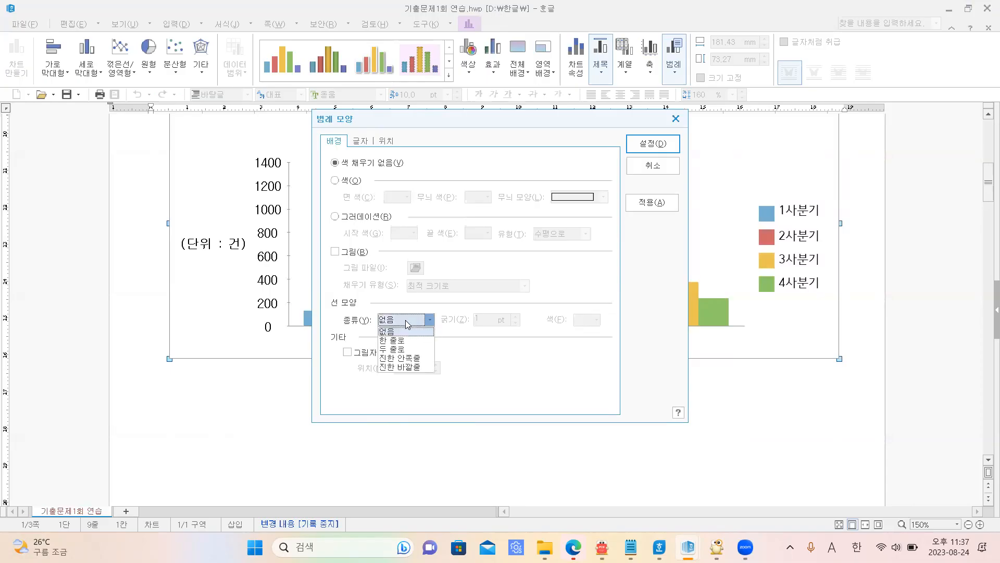
click(402, 342)
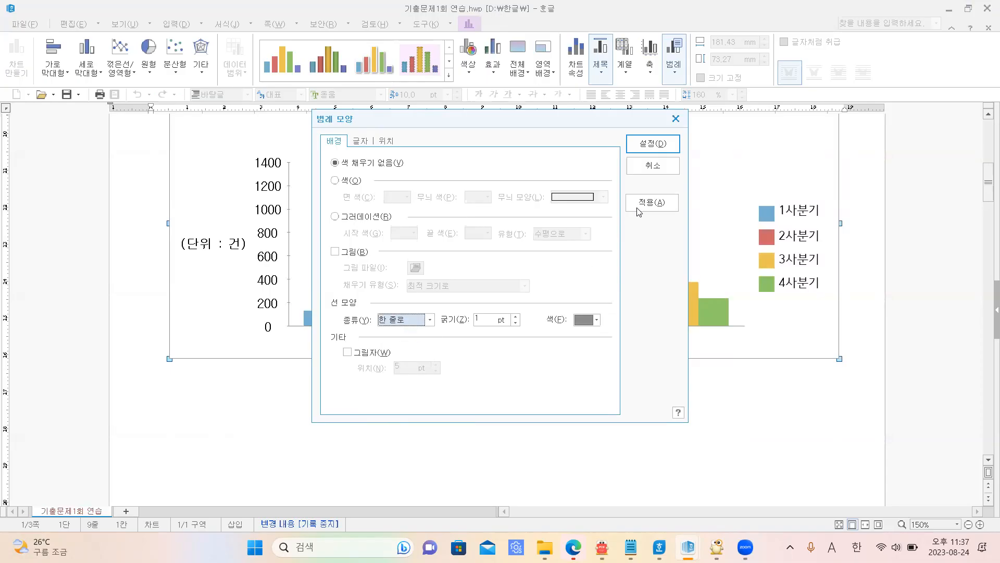
click(652, 145)
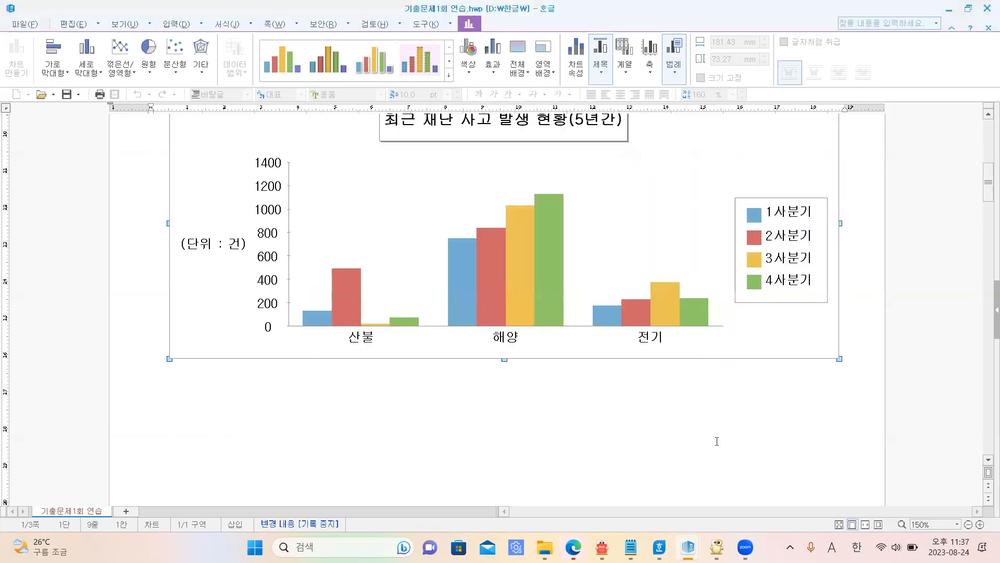
click(717, 445)
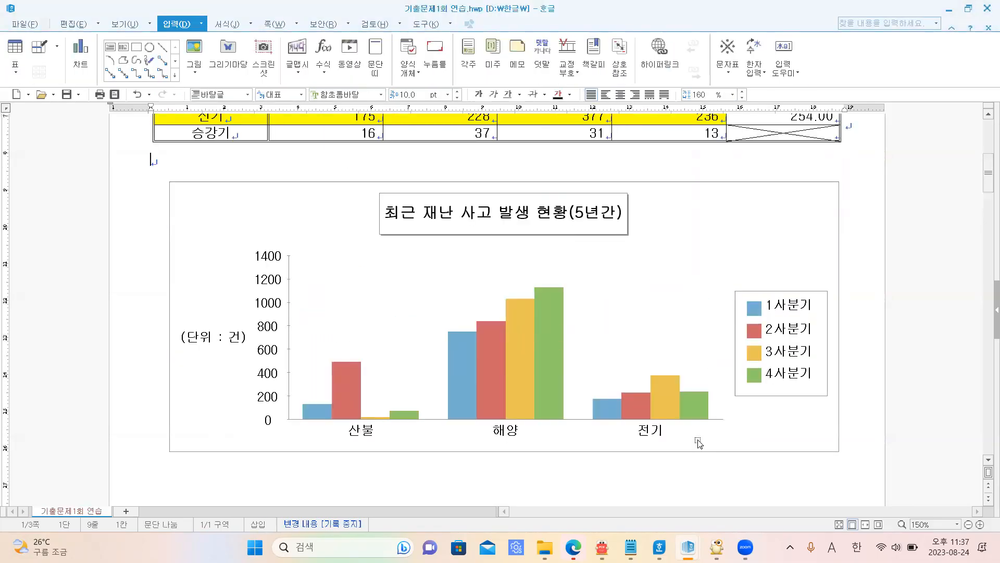
Step: Review the table and the formatted chart of question 2 in the document
scroll(761, 417, up, 3)
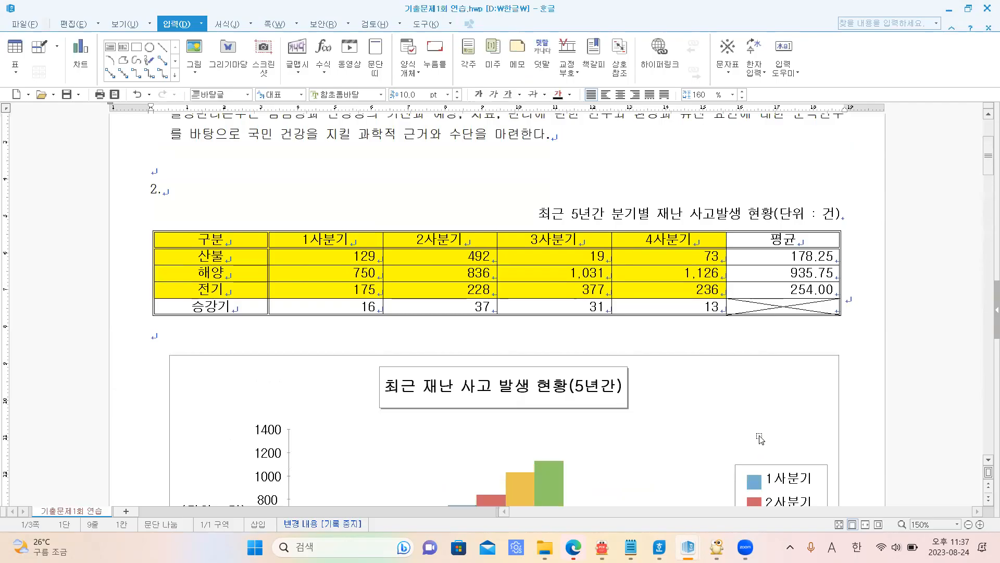
scroll(760, 439, down, 4)
scroll(758, 436, up, 2)
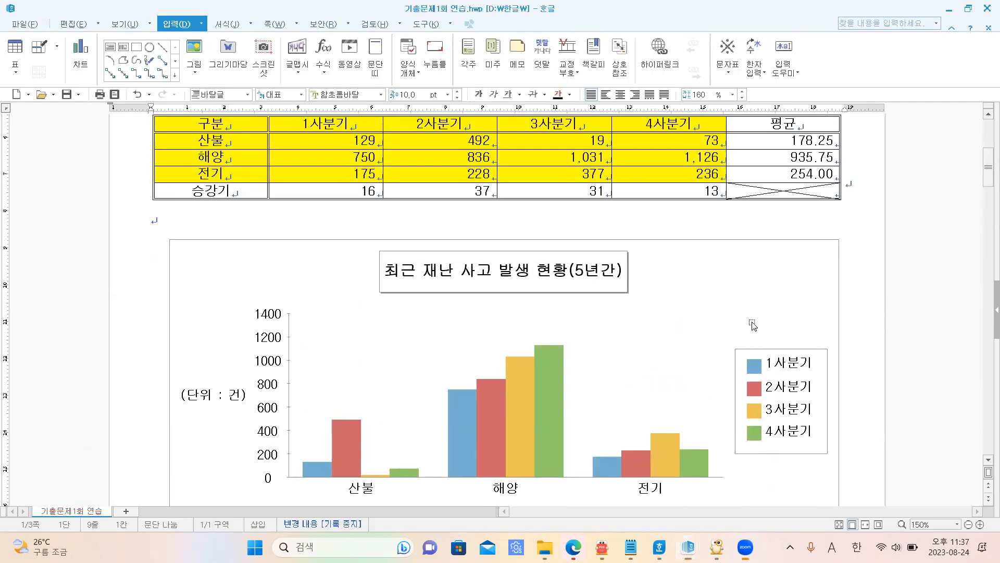
scroll(725, 352, up, 2)
scroll(726, 363, down, 6)
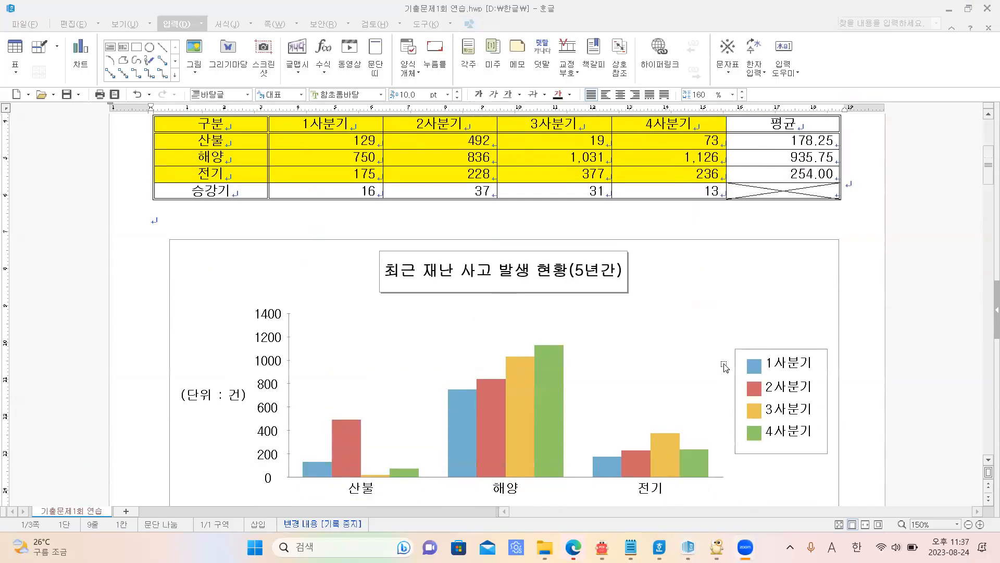
scroll(725, 368, up, 3)
scroll(725, 367, up, 2)
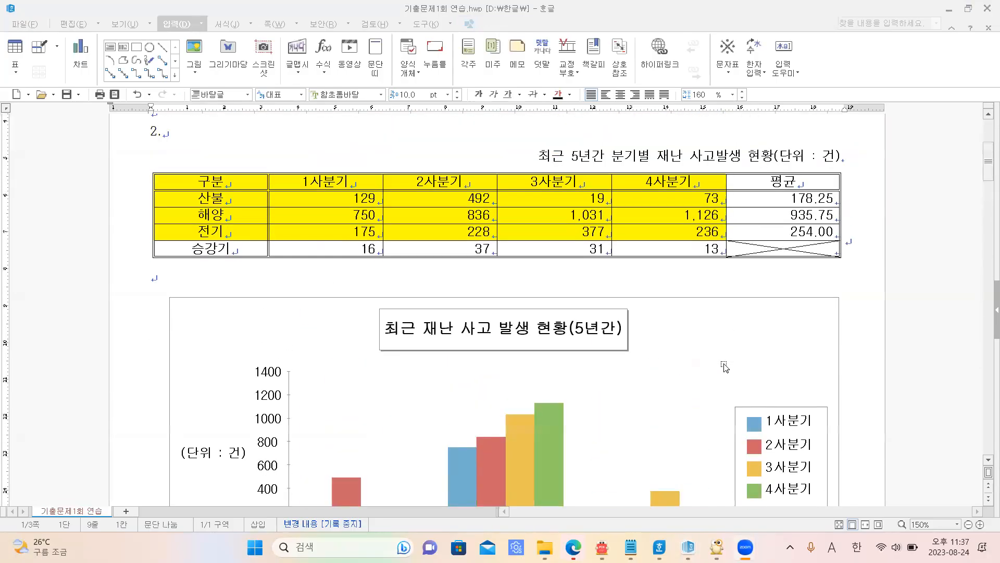
click(157, 279)
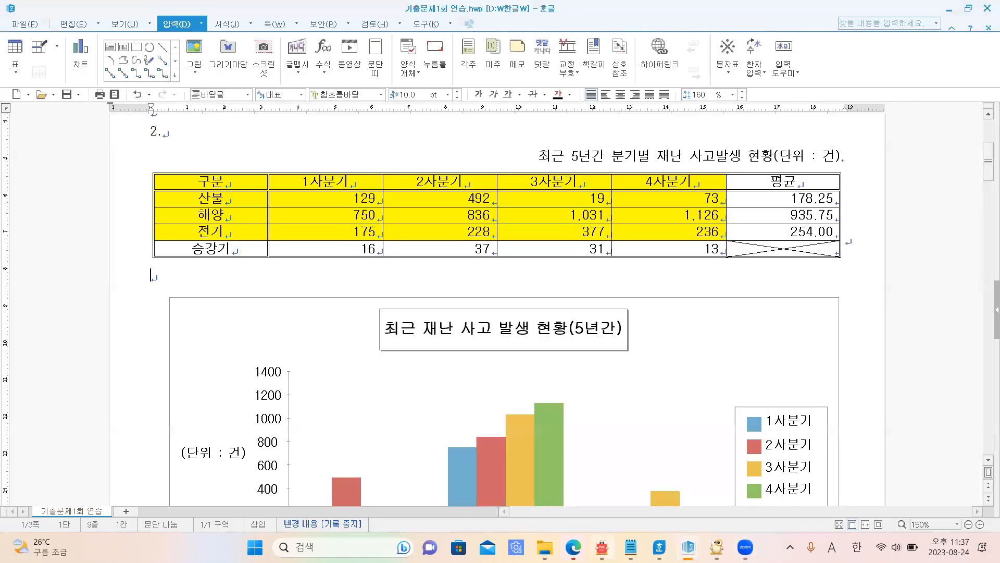
mouse_move(746, 547)
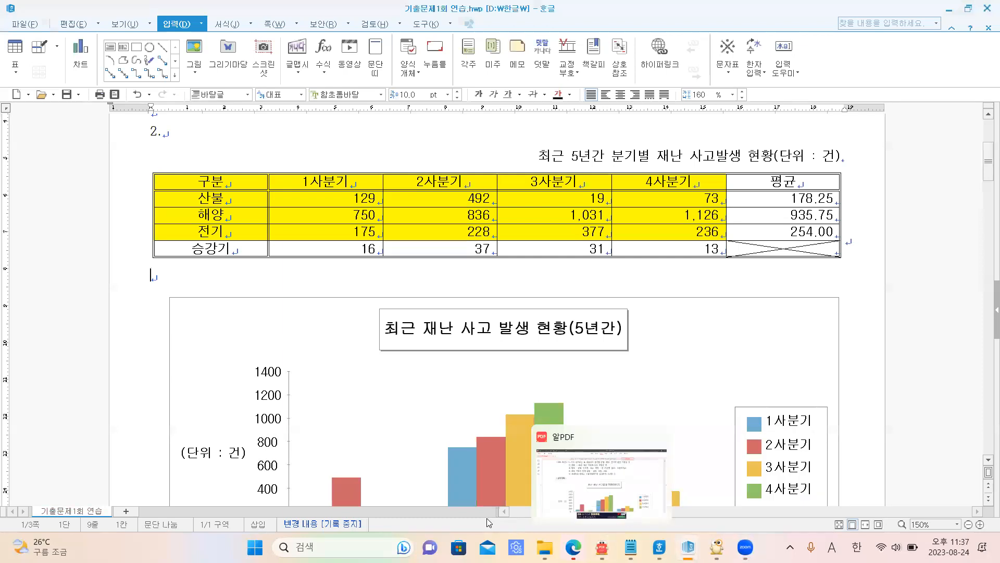